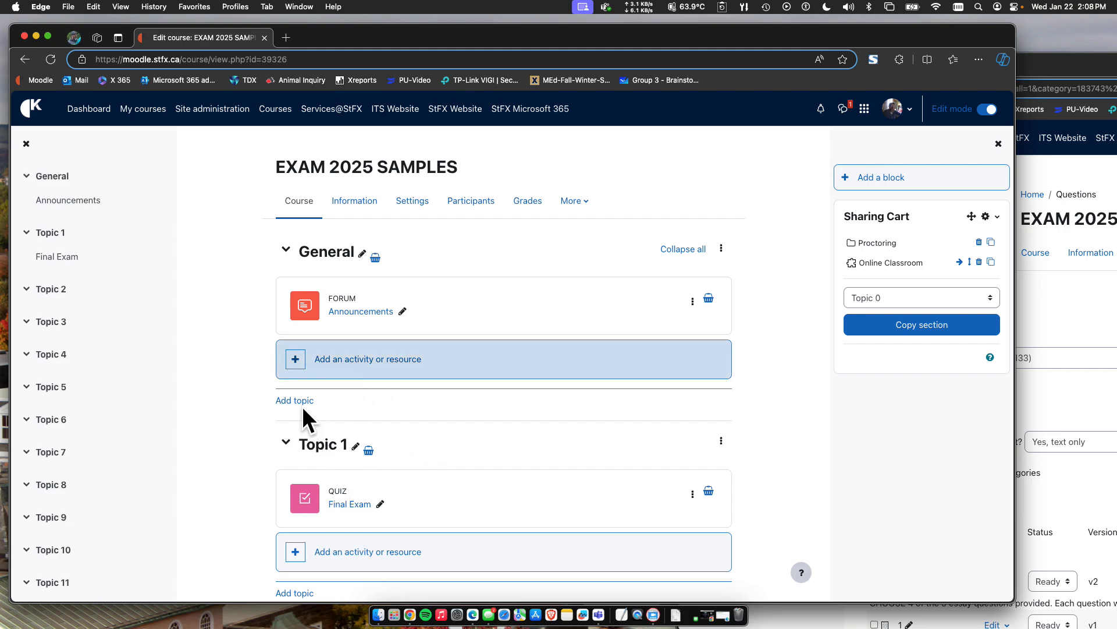
Open the Final Exam quiz under Topic 1 and go to its question editing page.
scroll(352, 507, "down", 3)
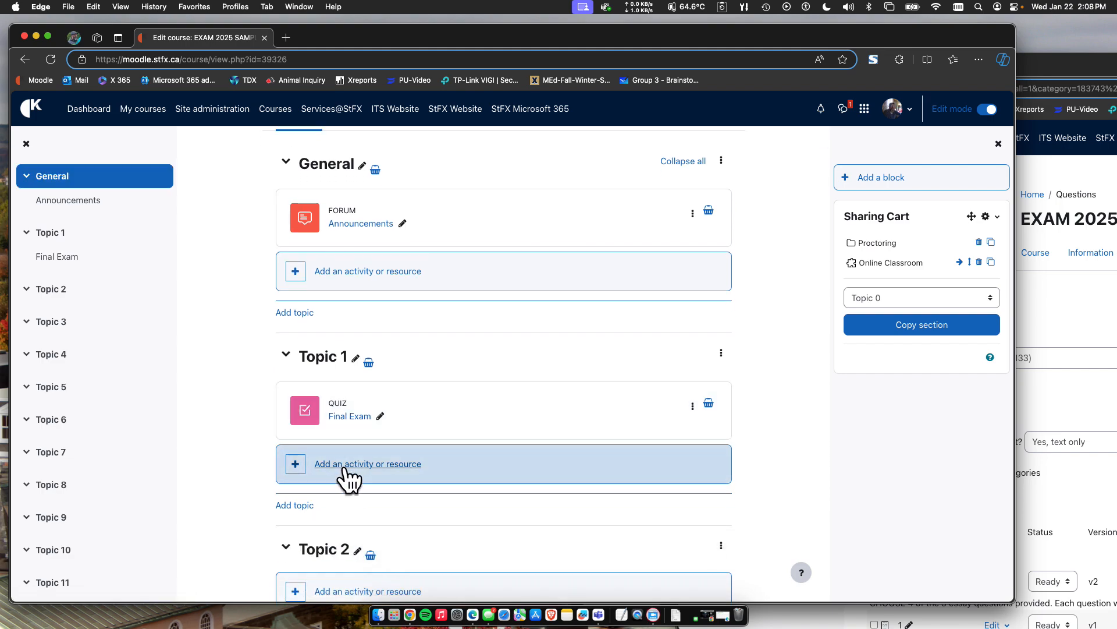
left_click(357, 416)
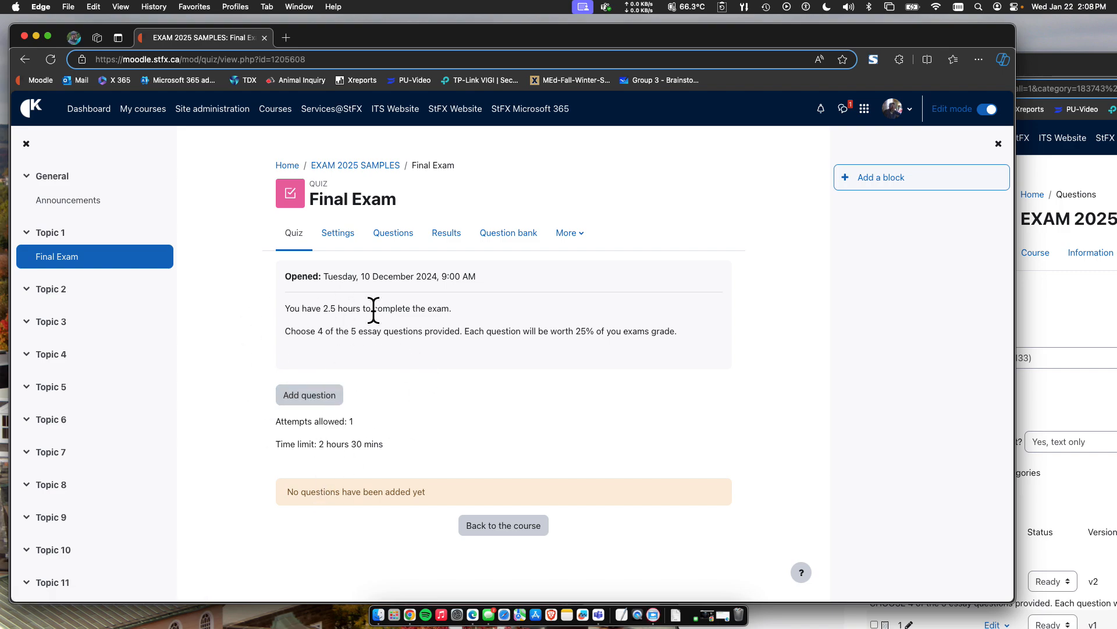
left_click(309, 396)
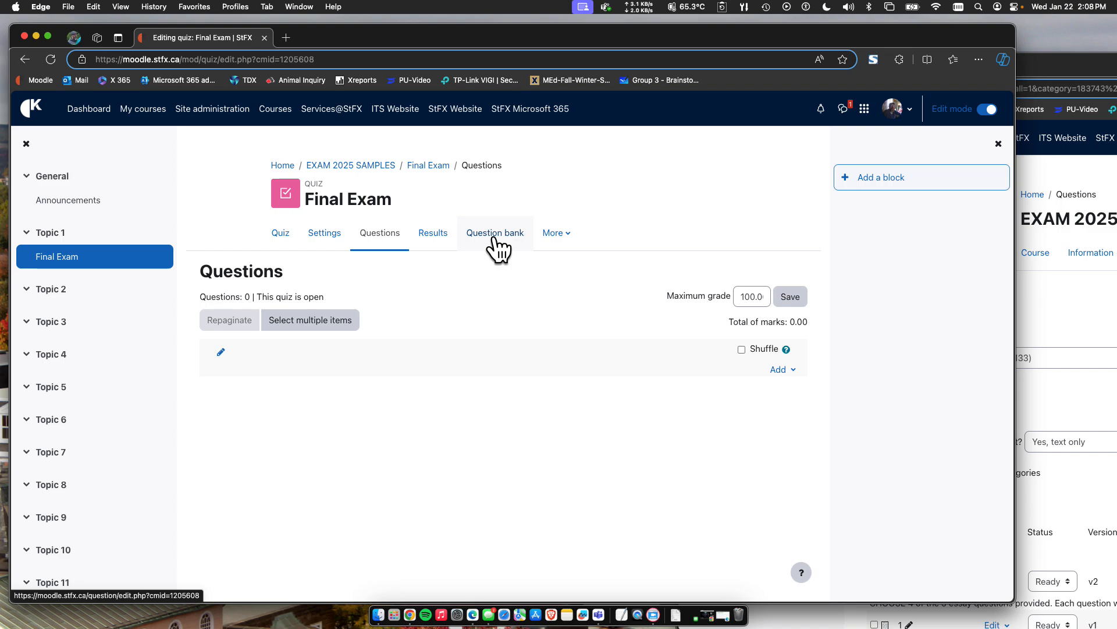
Return to the EXAM 2025 SAMPLES course page and open the course's question bank.
left_click(345, 166)
scroll(372, 351, "up", 10)
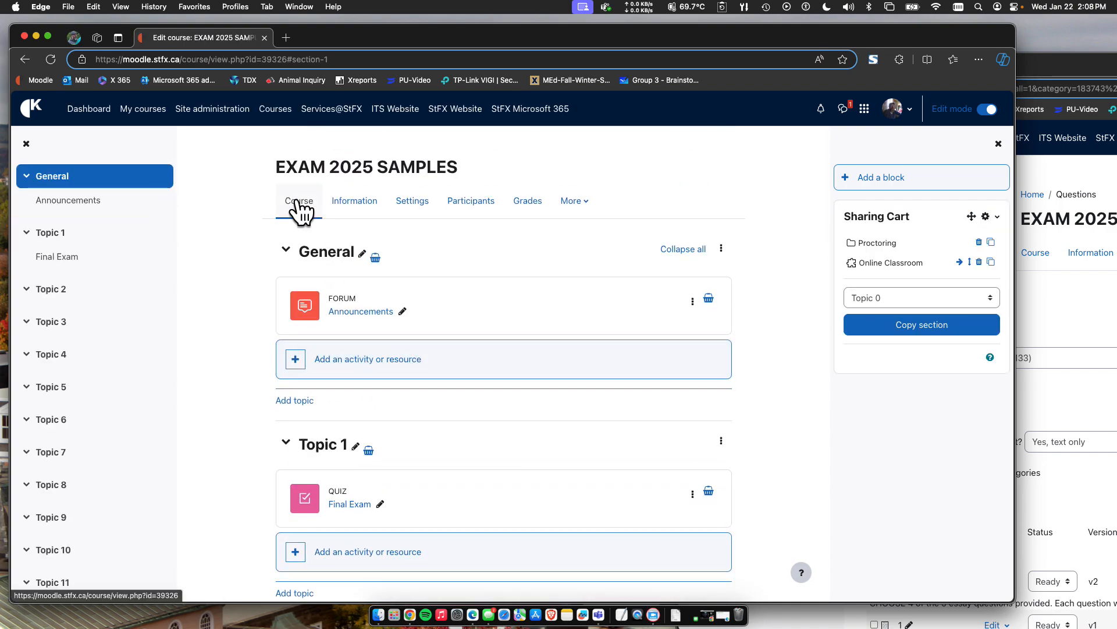
left_click(574, 203)
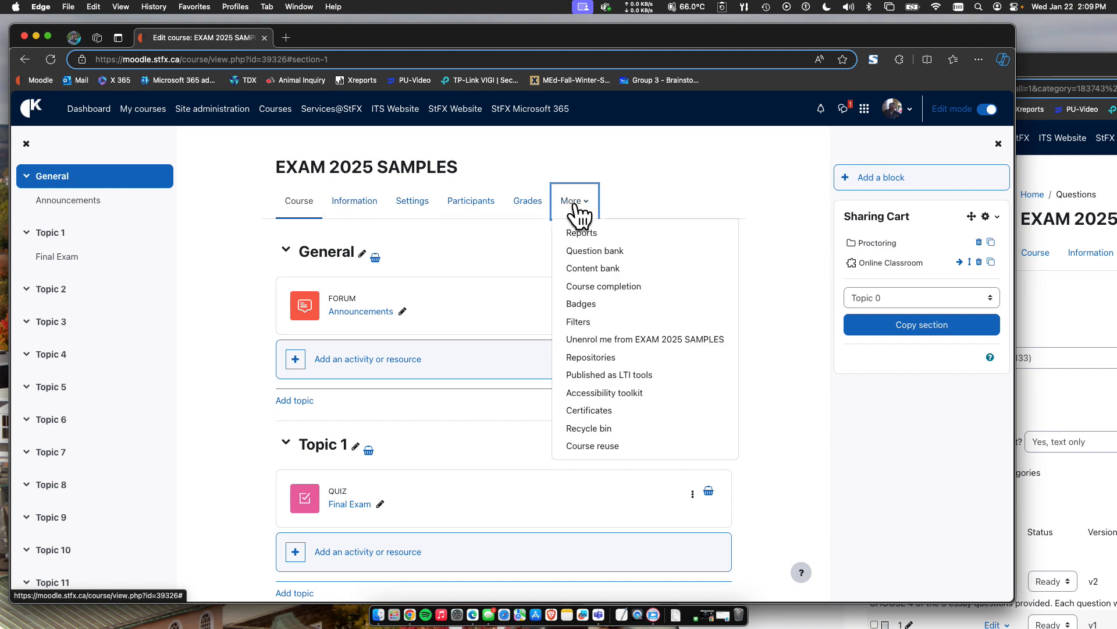
left_click(588, 250)
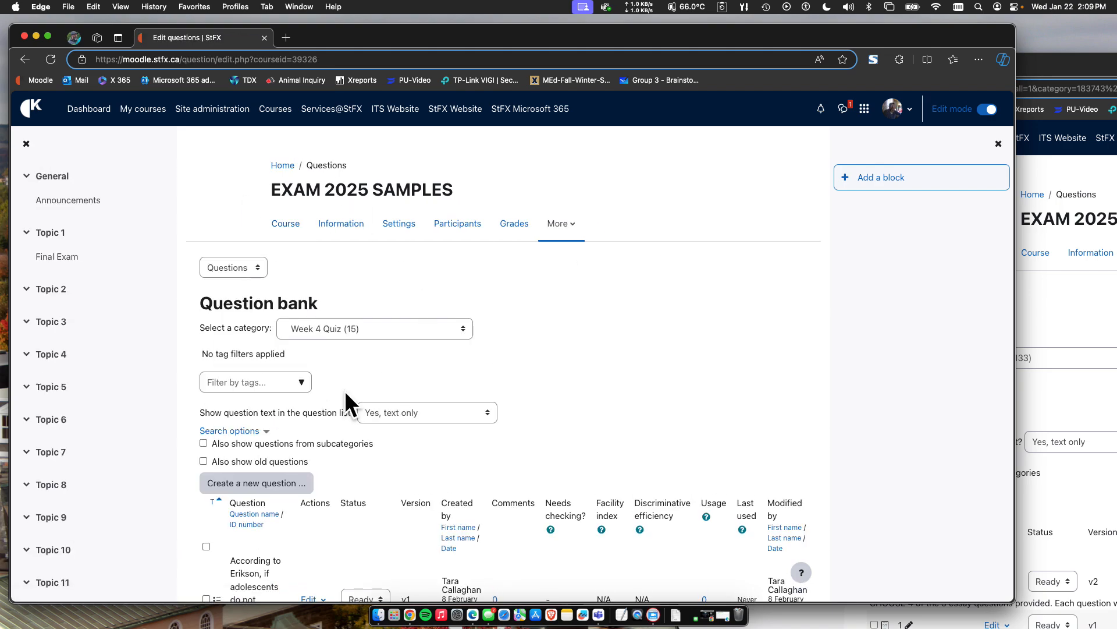
Switch the question bank to its categories and examine the weekly quiz, Midterm and Final category structure.
left_click(236, 268)
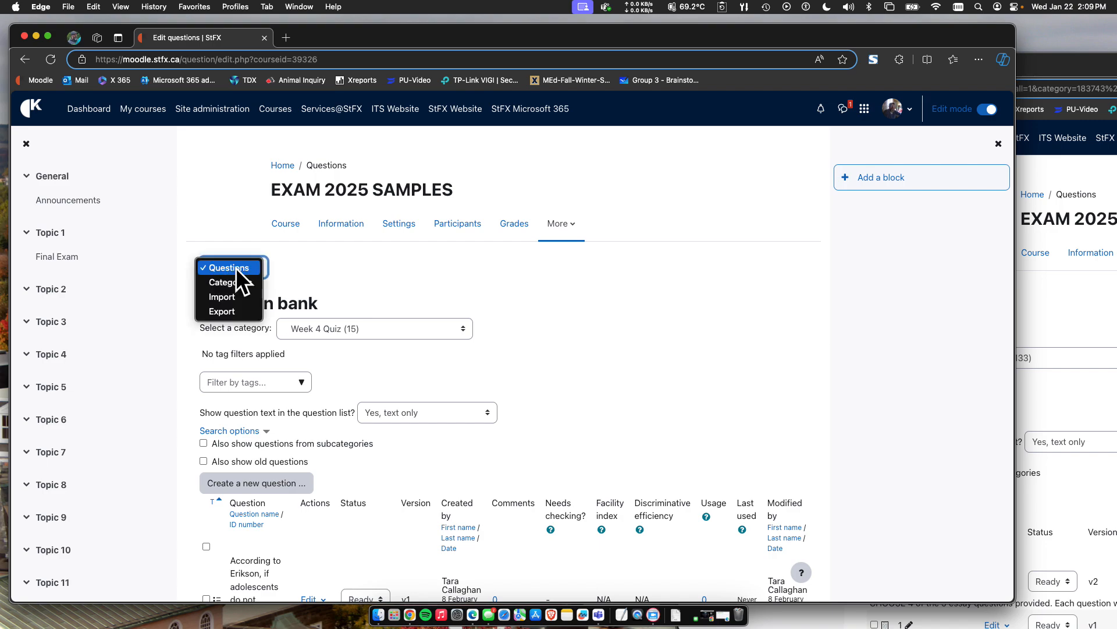
left_click(300, 263)
left_click(241, 263)
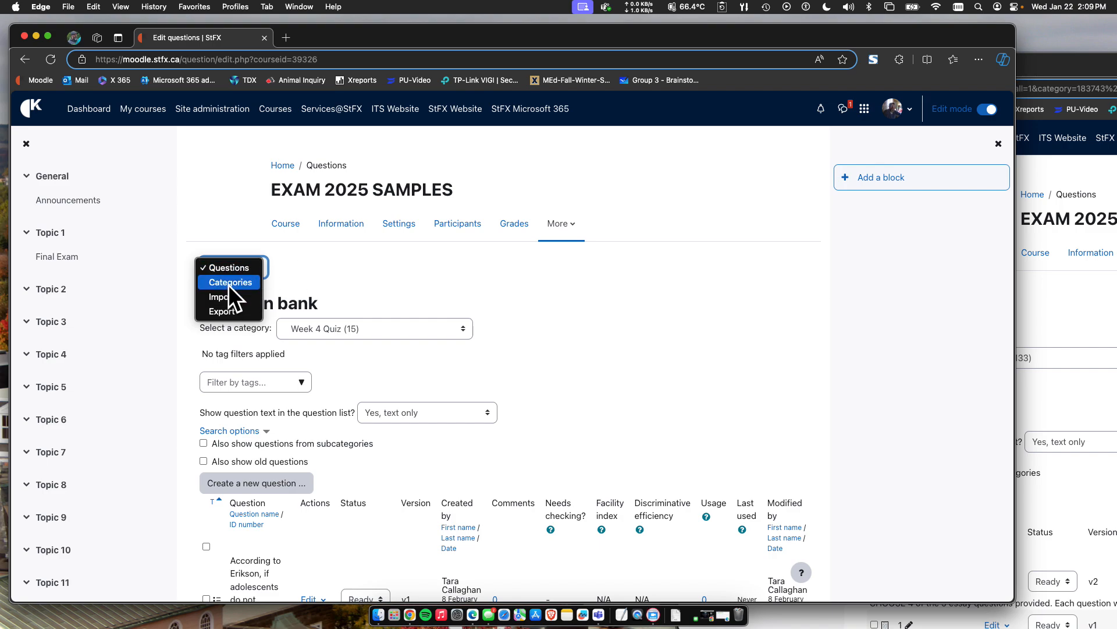
left_click(228, 283)
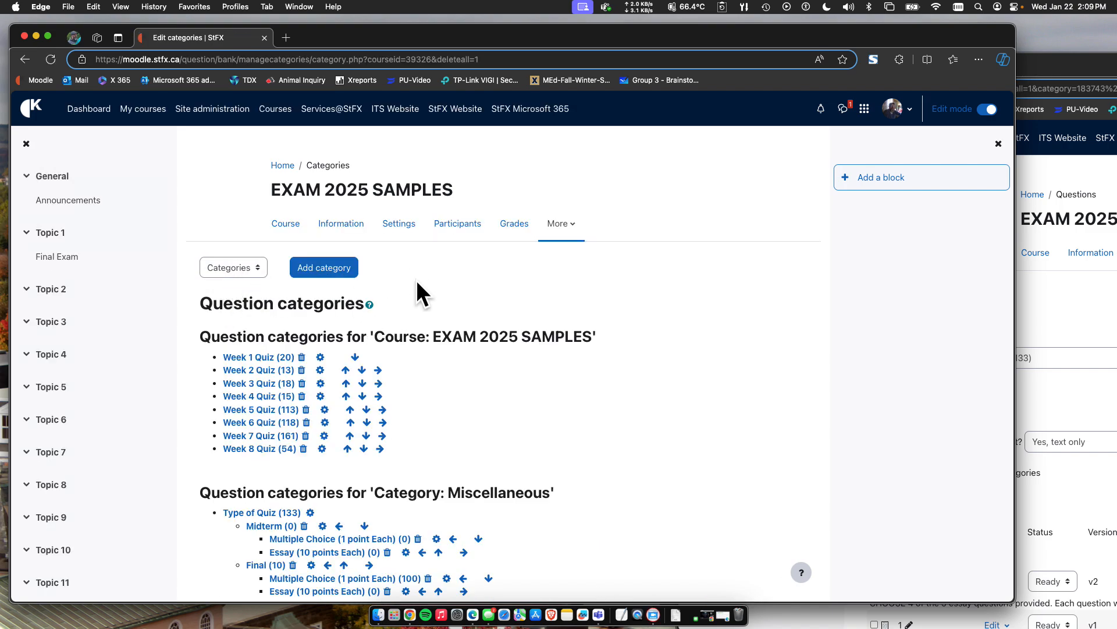
scroll(417, 279, "down", 2)
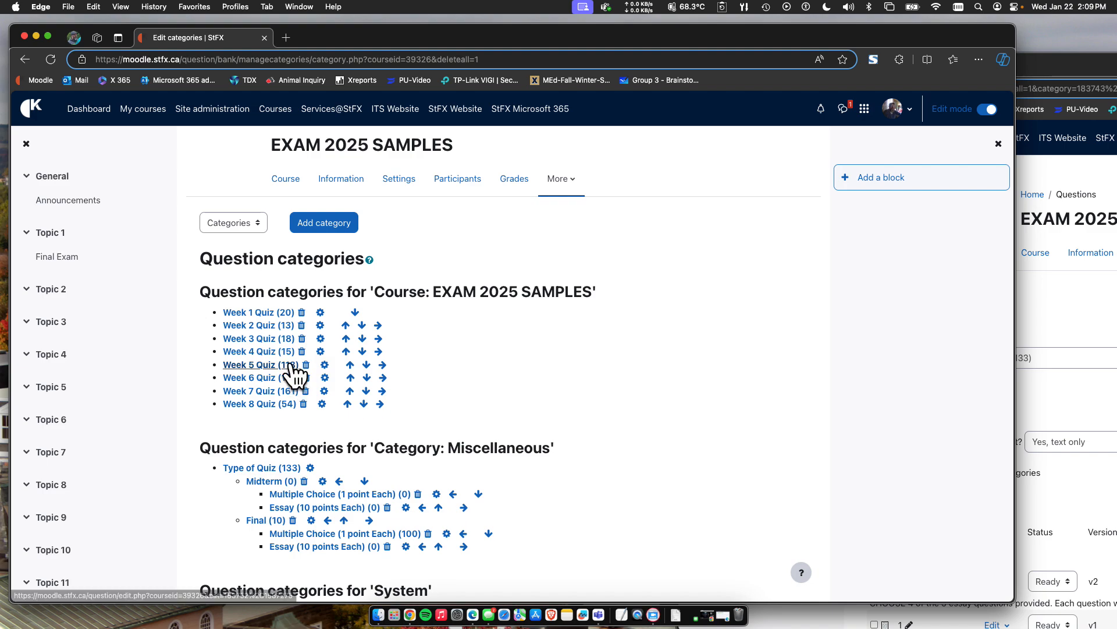
scroll(282, 416, "down", 3)
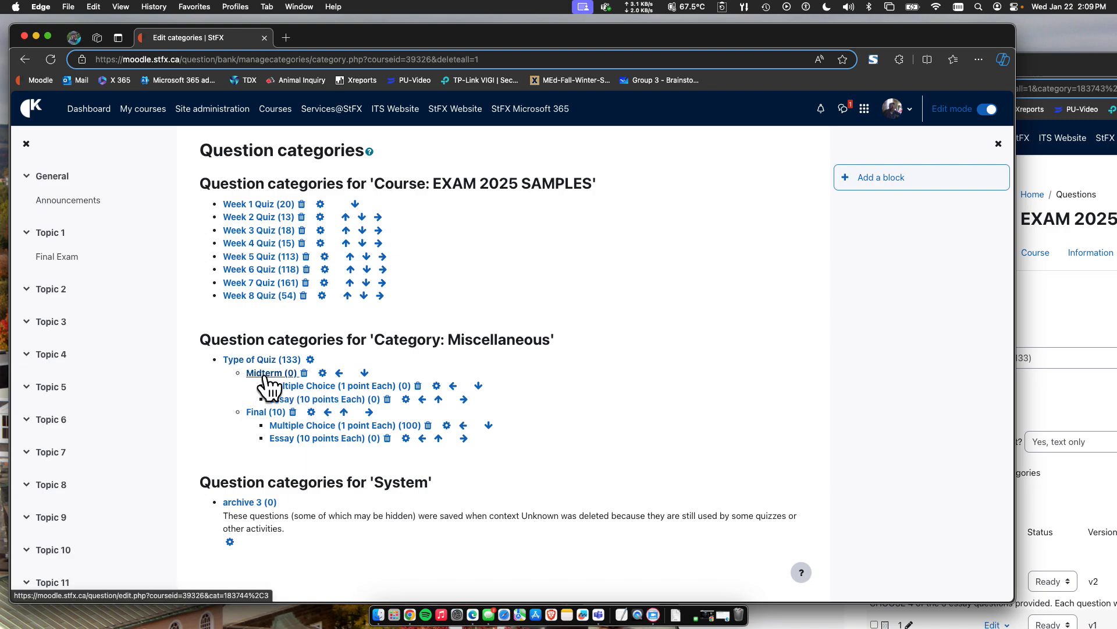
scroll(253, 387, "down", 1)
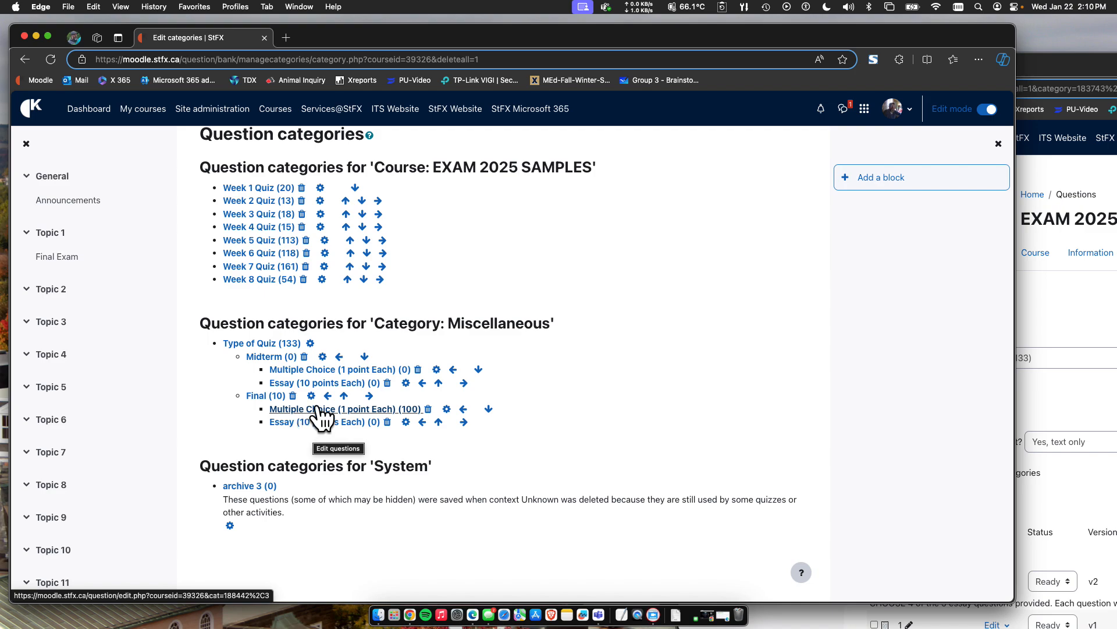
scroll(357, 392, "up", 1)
scroll(360, 394, "up", 2)
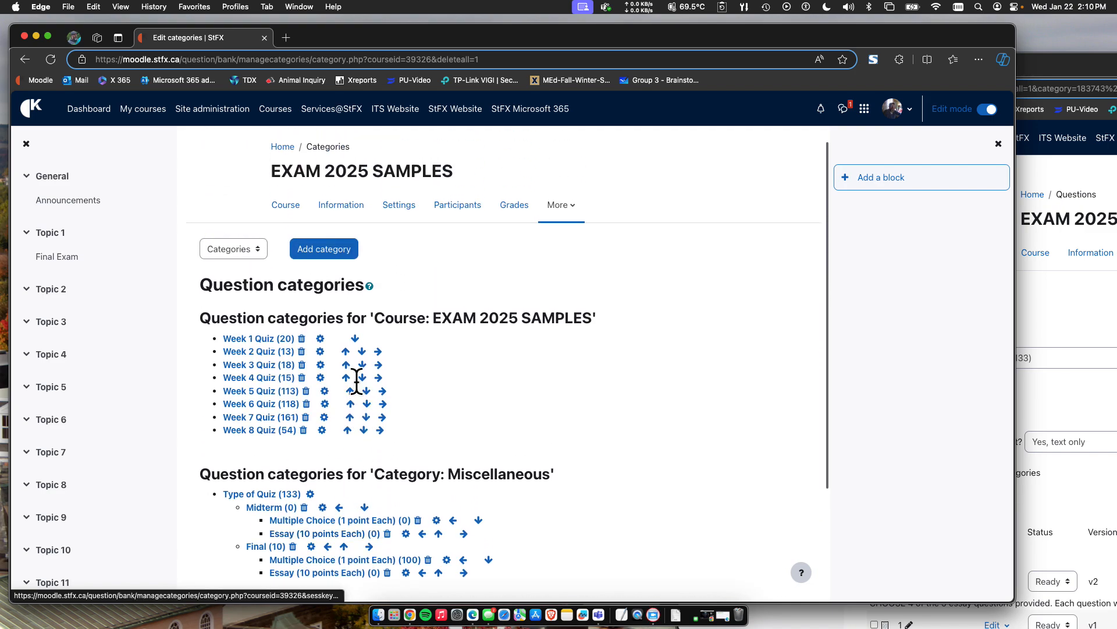
Go back to the course and reopen the Final Exam quiz's question editing page.
left_click(296, 208)
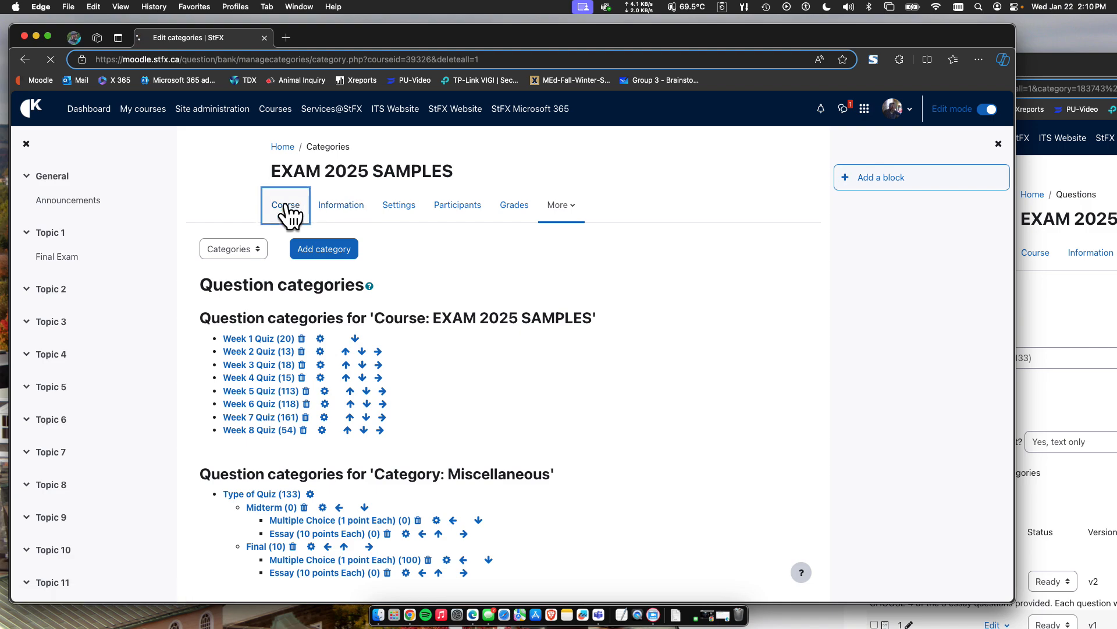
scroll(387, 376, "down", 3)
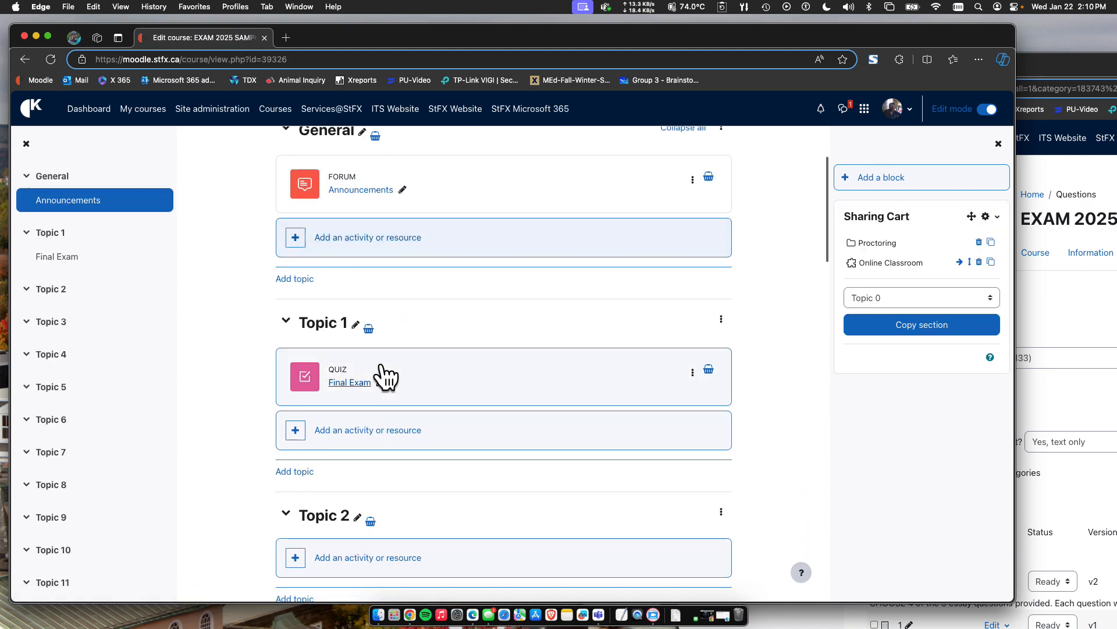
left_click(349, 383)
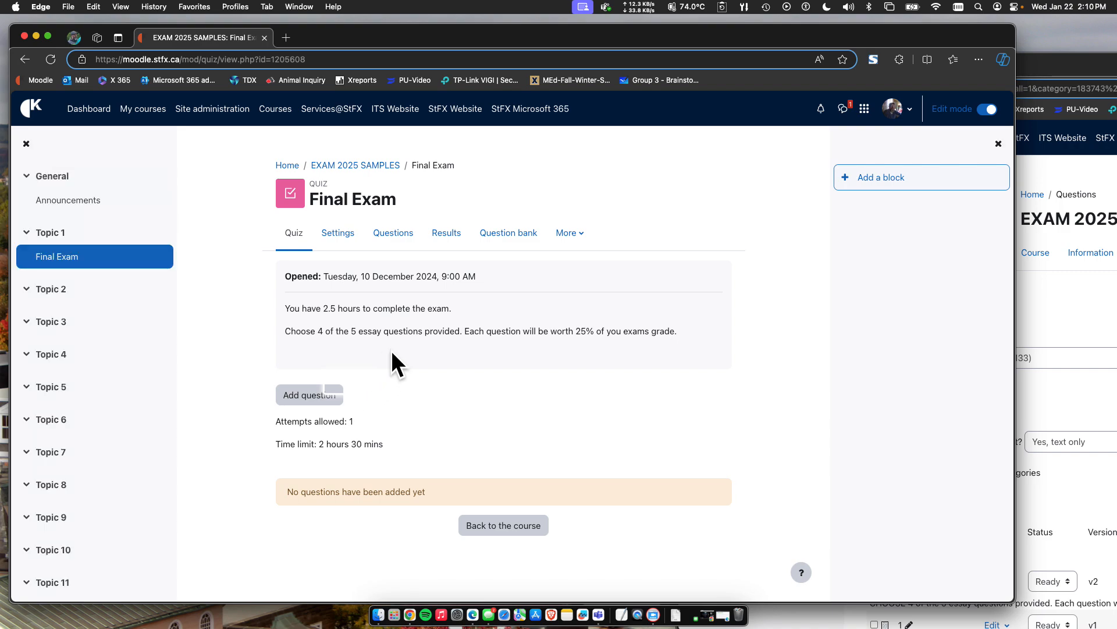
left_click(321, 394)
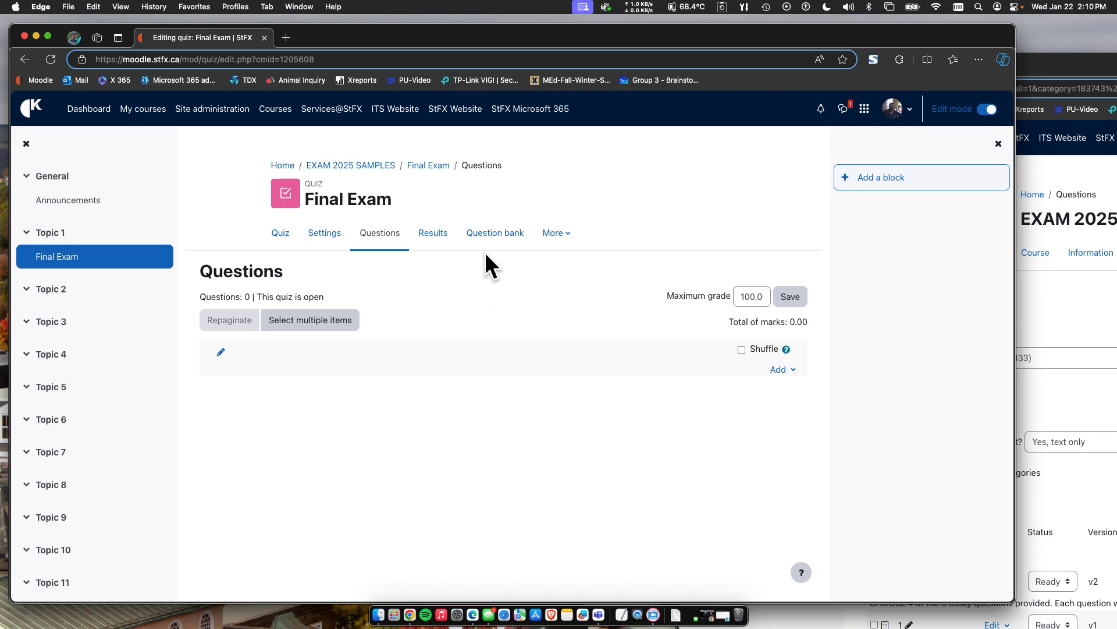
Add 50 random questions to the Final Exam from the Final category's Multiple Choice (1 point Each) subcategory.
left_click(786, 371)
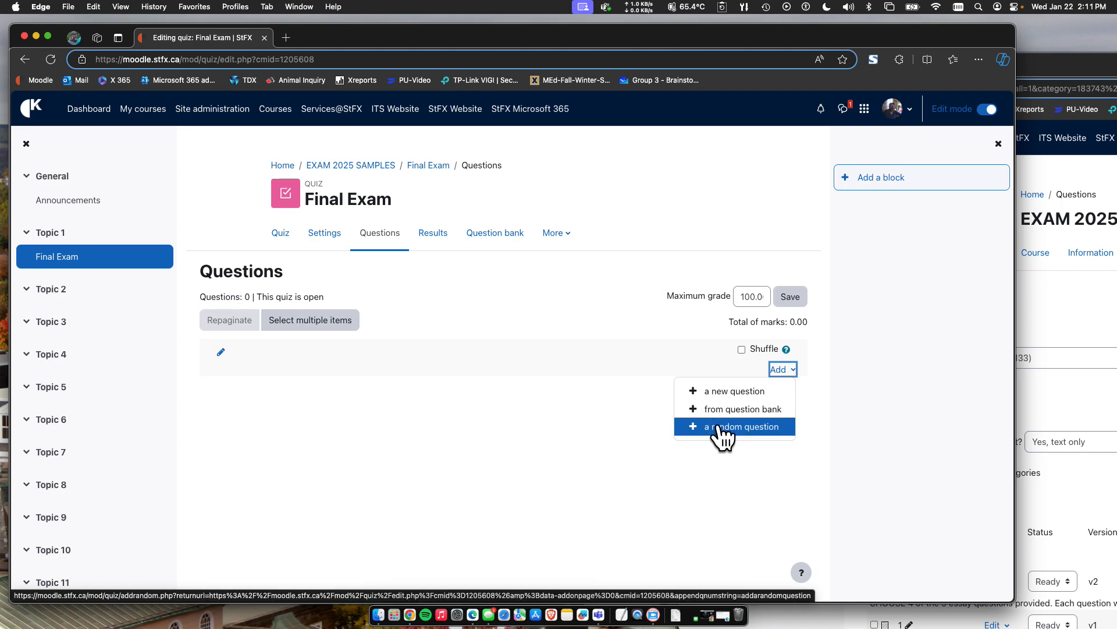
left_click(721, 429)
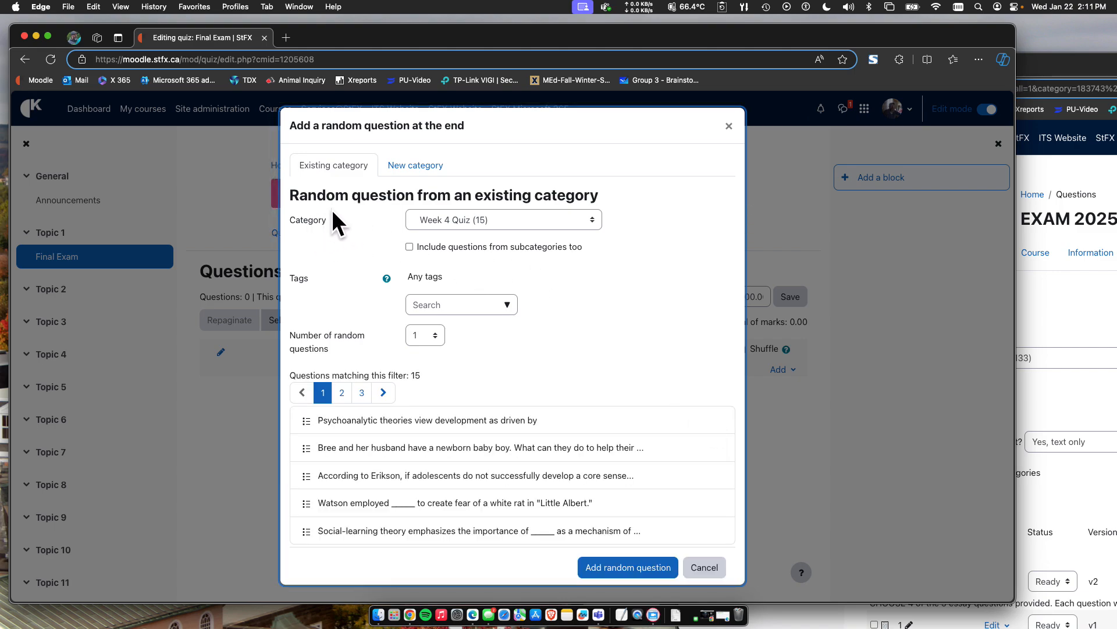
left_click(464, 219)
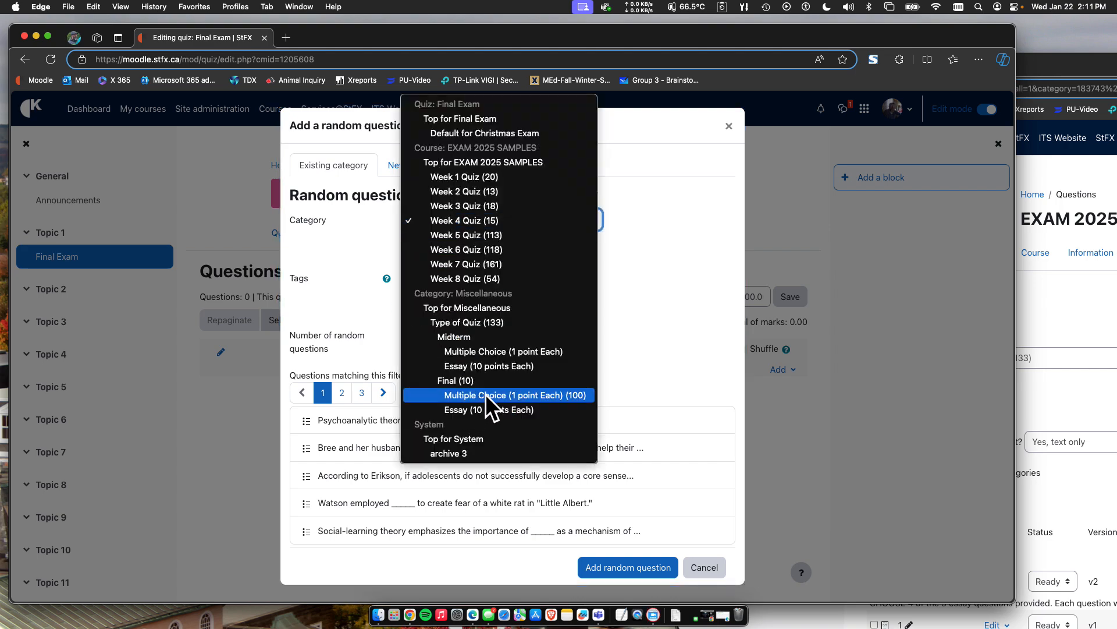
left_click(530, 394)
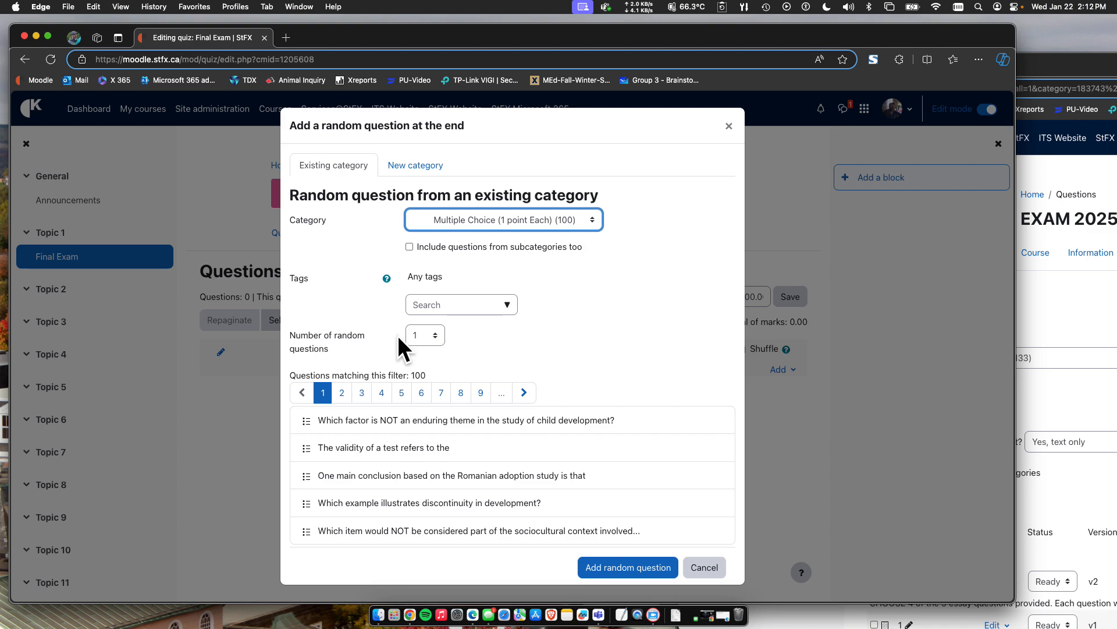
left_click(421, 335)
scroll(417, 414, "down", 10)
scroll(418, 424, "down", 5)
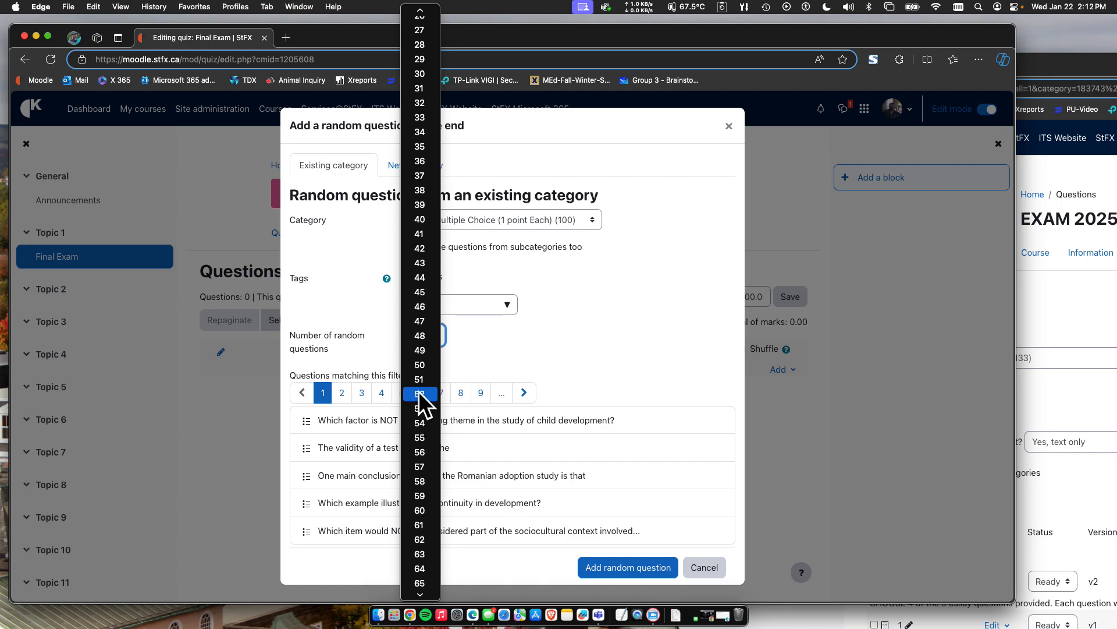
key("Escape")
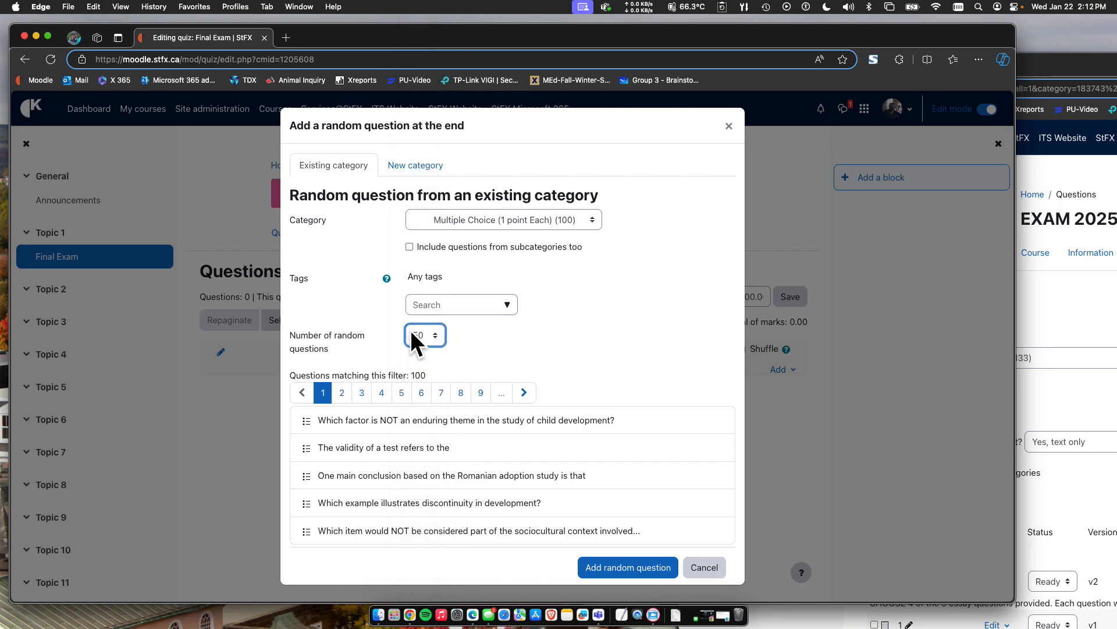
left_click(611, 569)
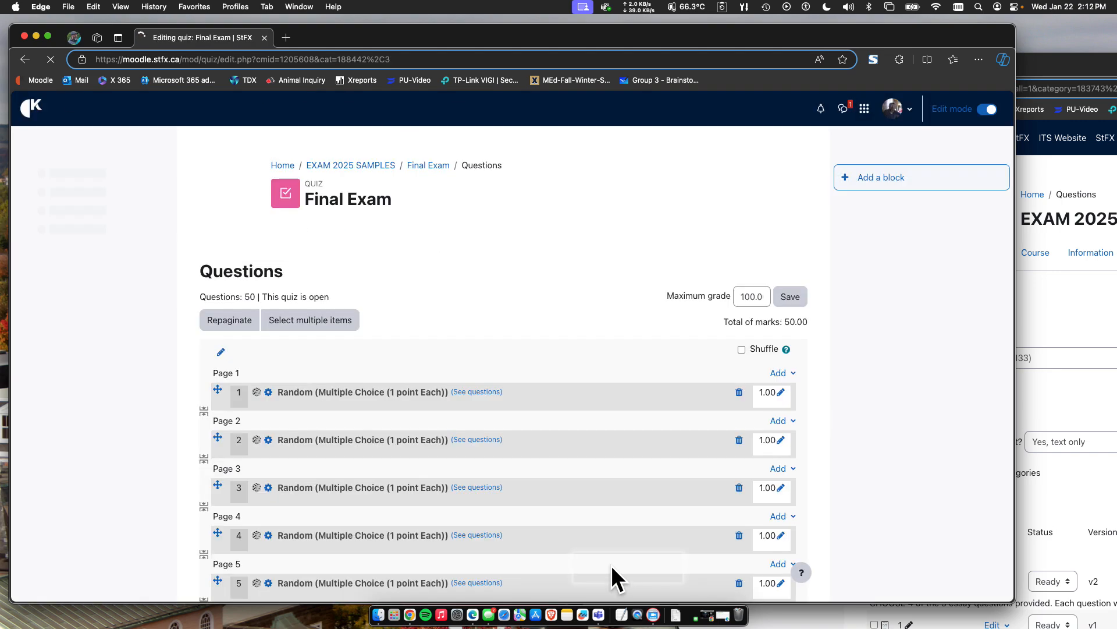
Look through the quiz's full list of random multiple choice questions, checking their pages and marks.
scroll(530, 467, "down", 6)
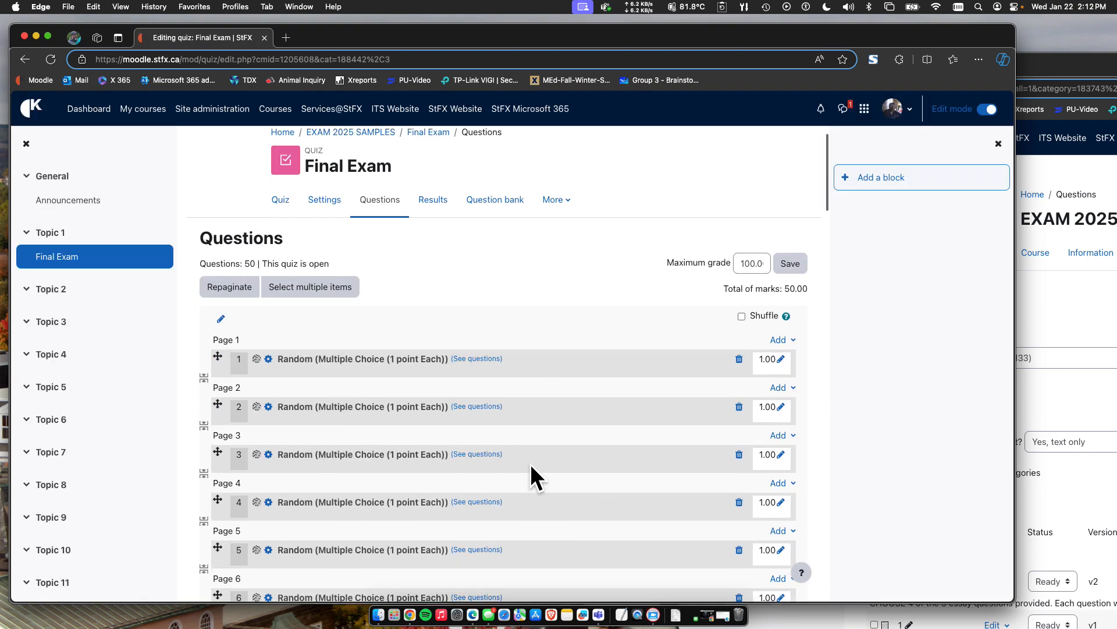
scroll(531, 466, "down", 12)
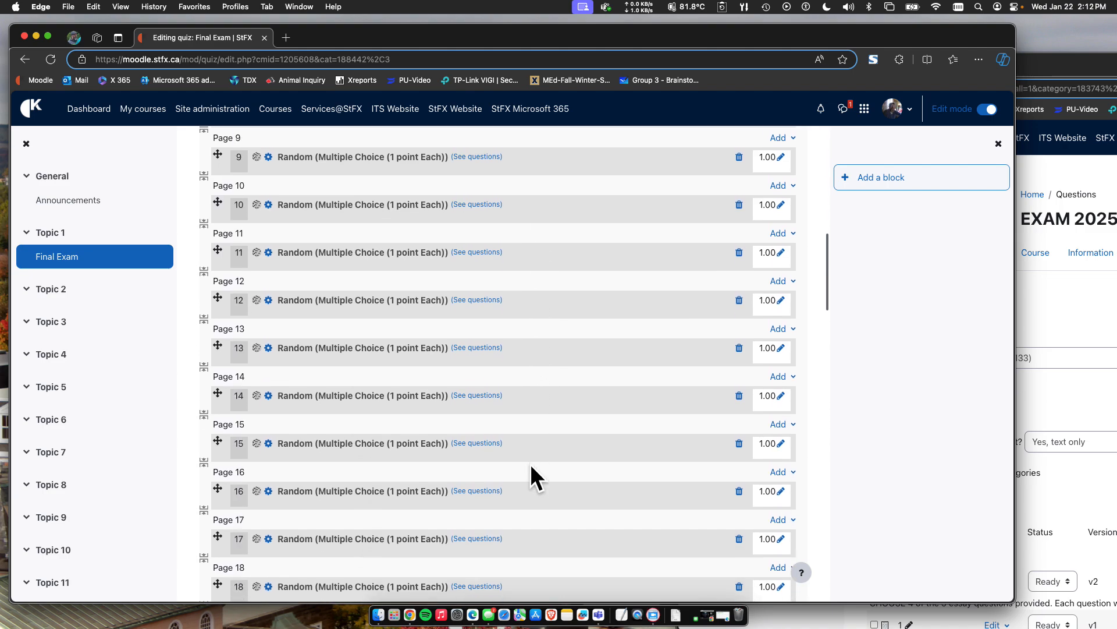
scroll(530, 463, "down", 10)
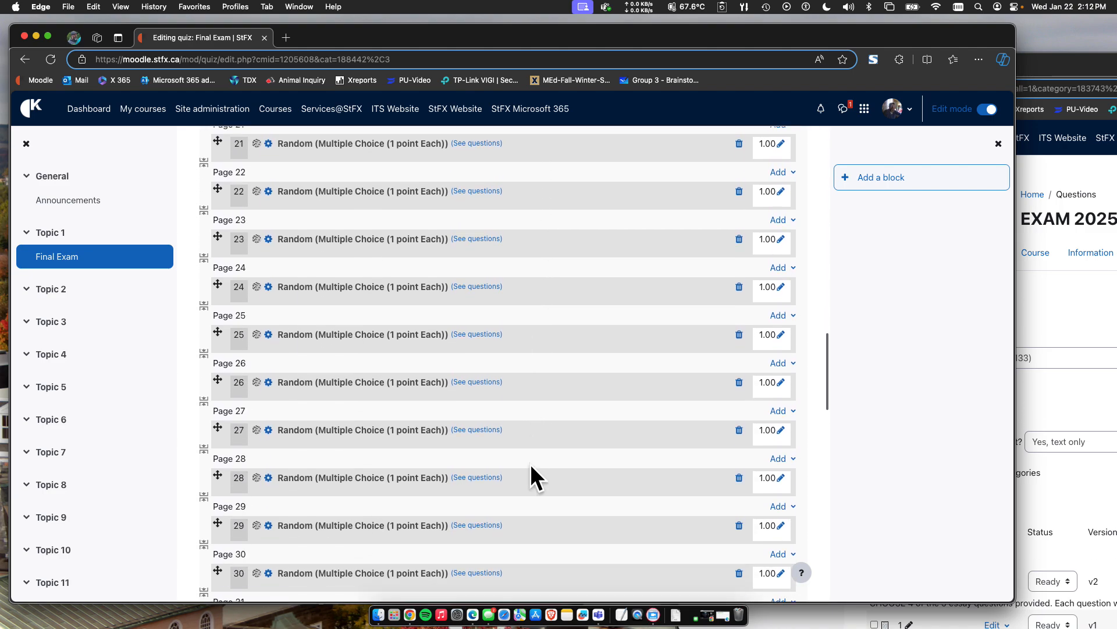
scroll(530, 463, "down", 12)
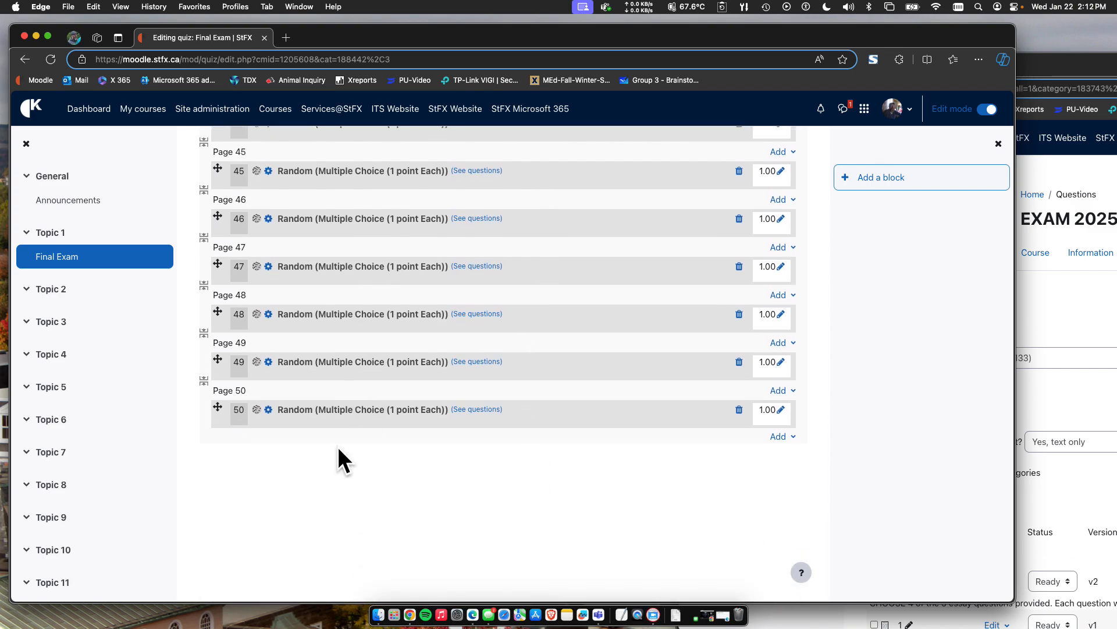
scroll(325, 400, "up", 20)
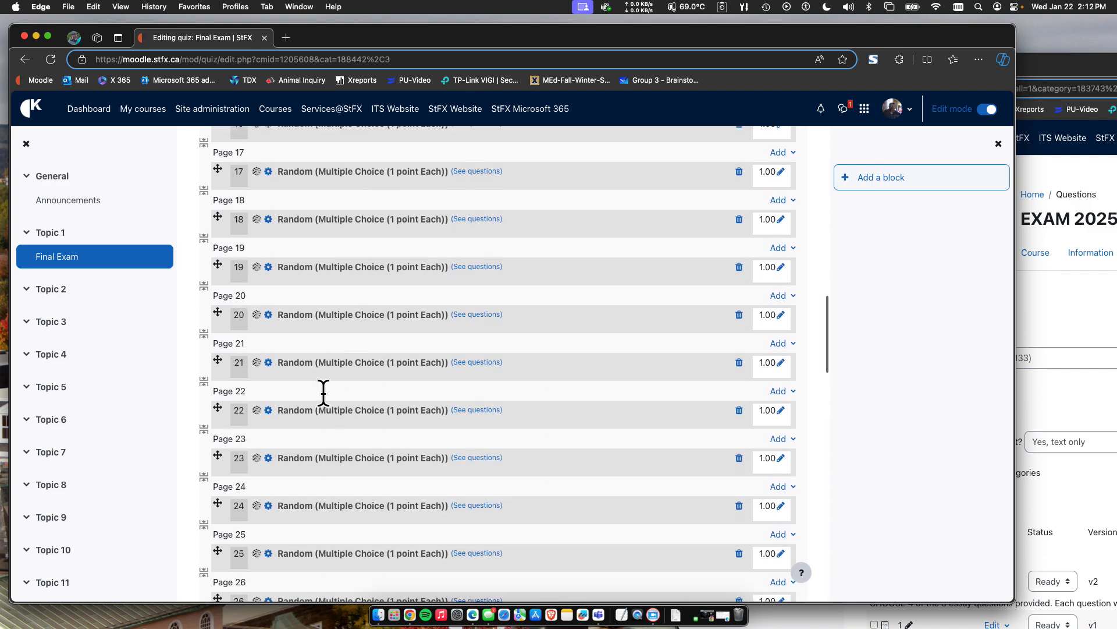
scroll(323, 391, "up", 5)
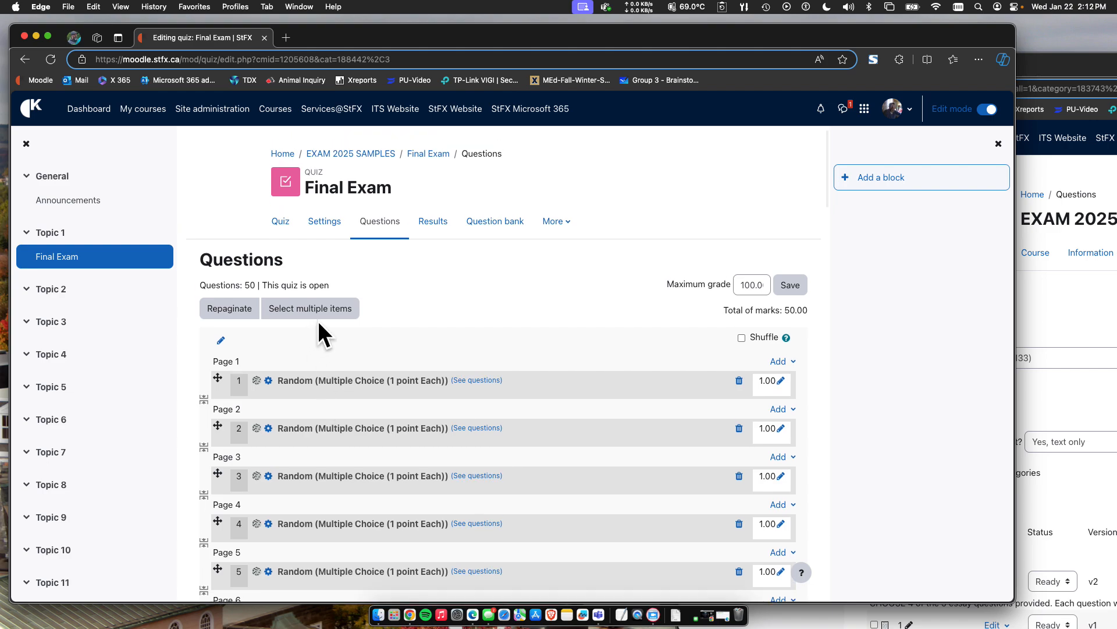
scroll(399, 471, "down", 20)
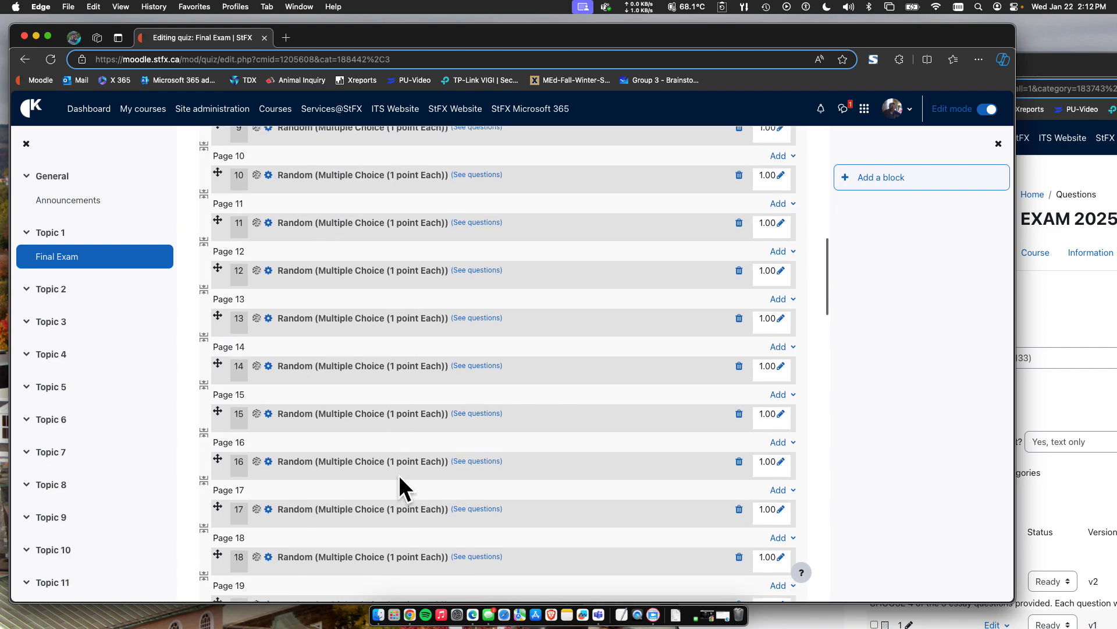
scroll(399, 474, "down", 15)
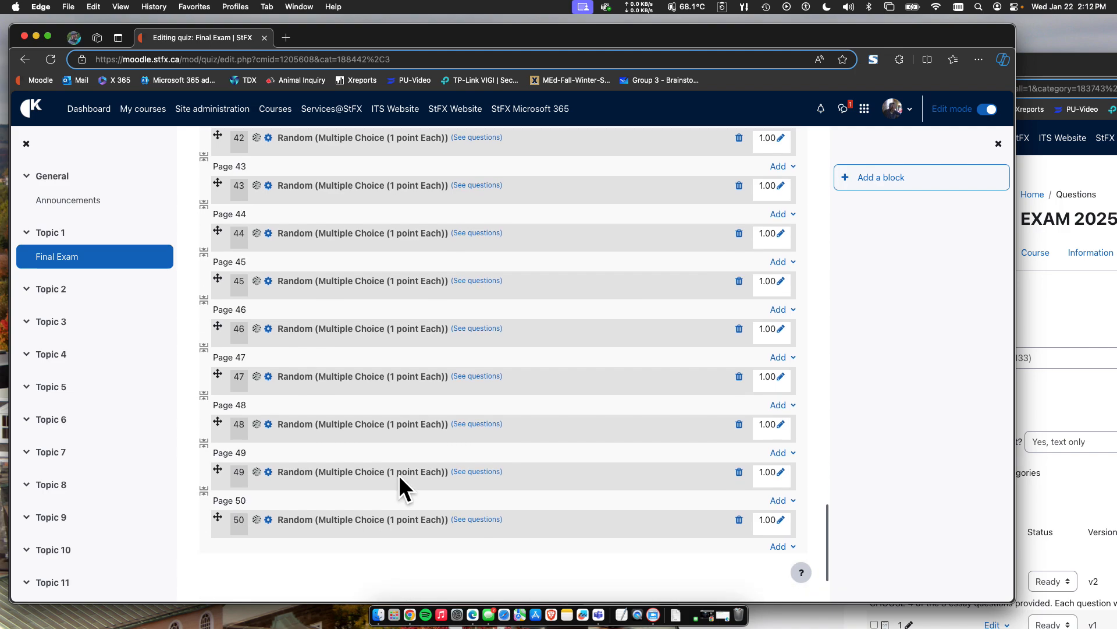
left_click(780, 437)
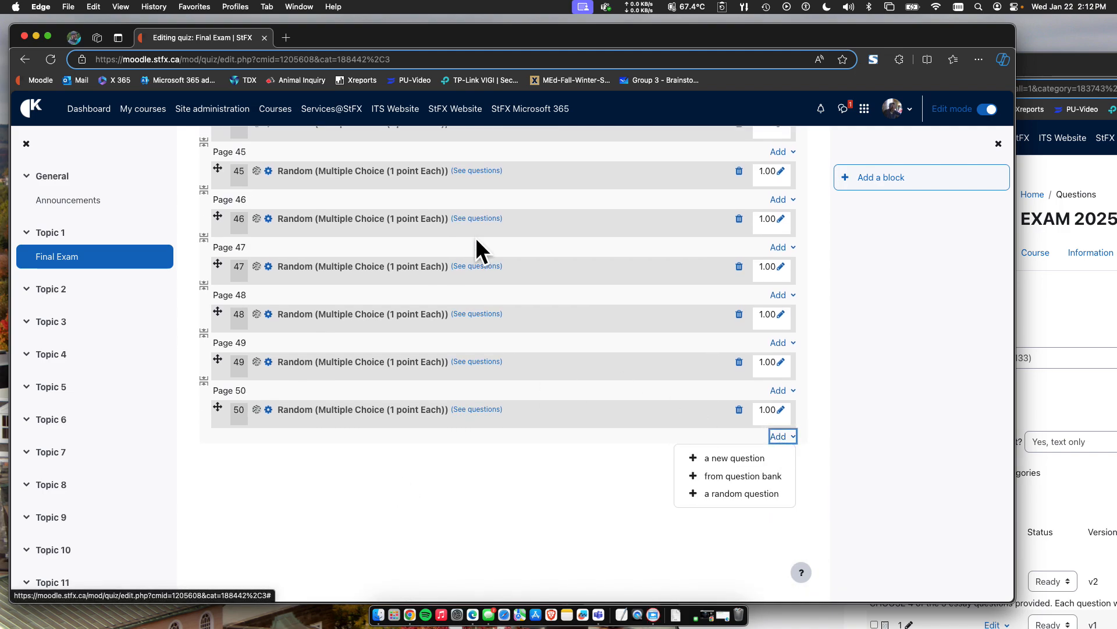
left_click(721, 493)
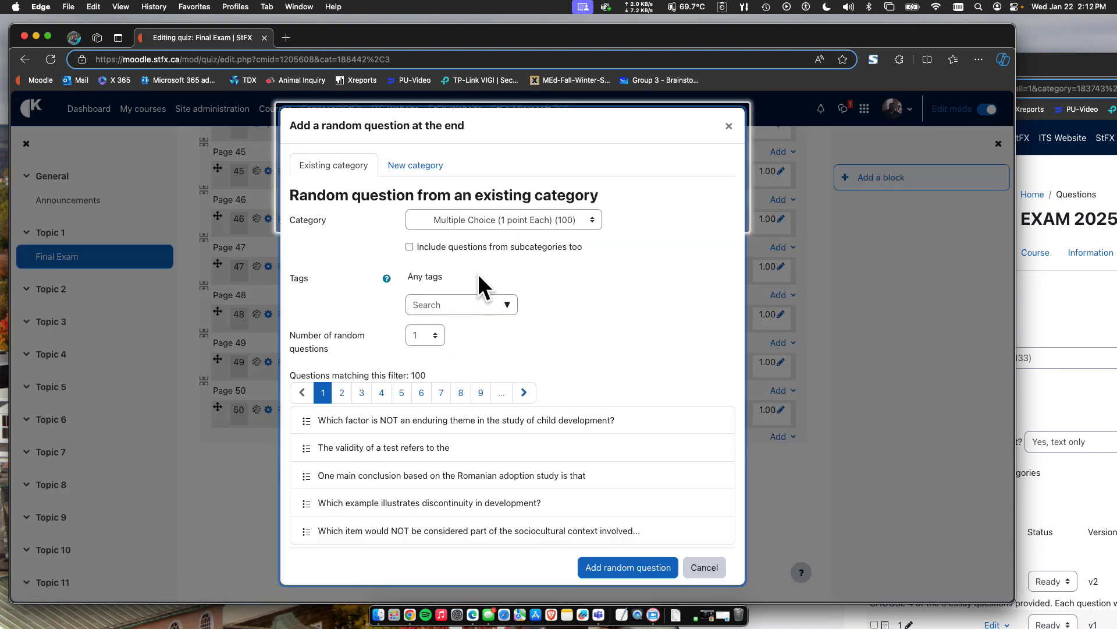
left_click(491, 218)
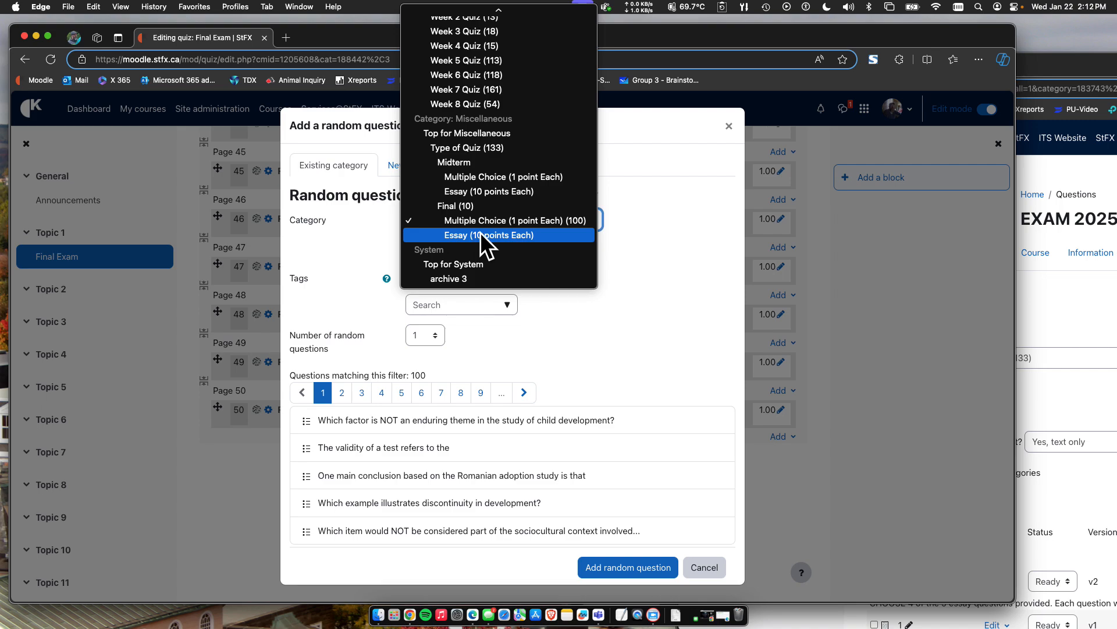
left_click(484, 236)
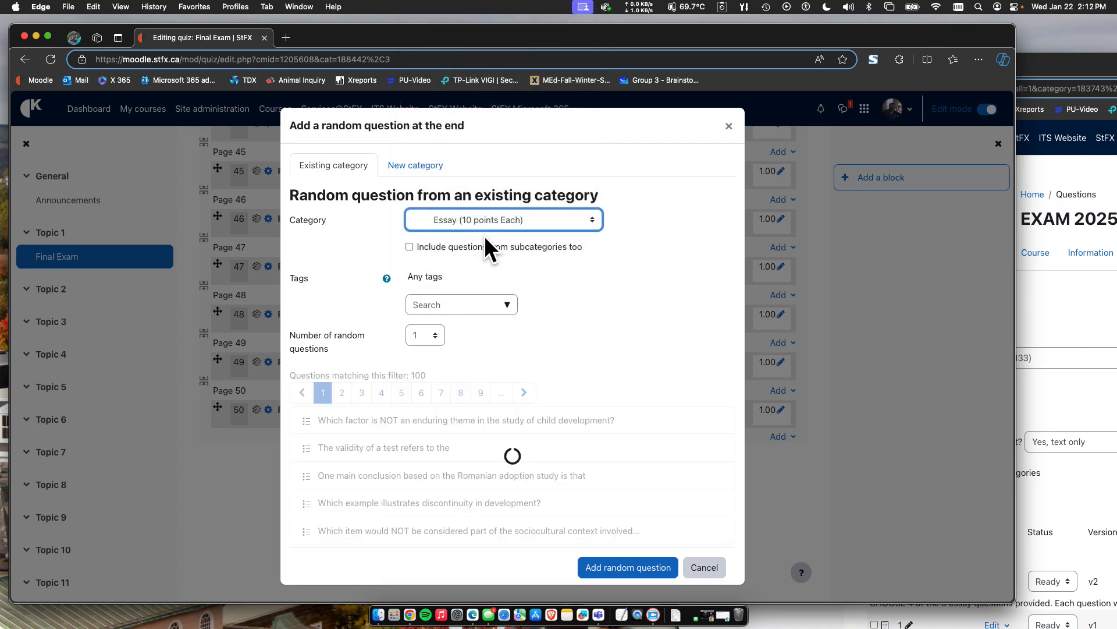
left_click(421, 334)
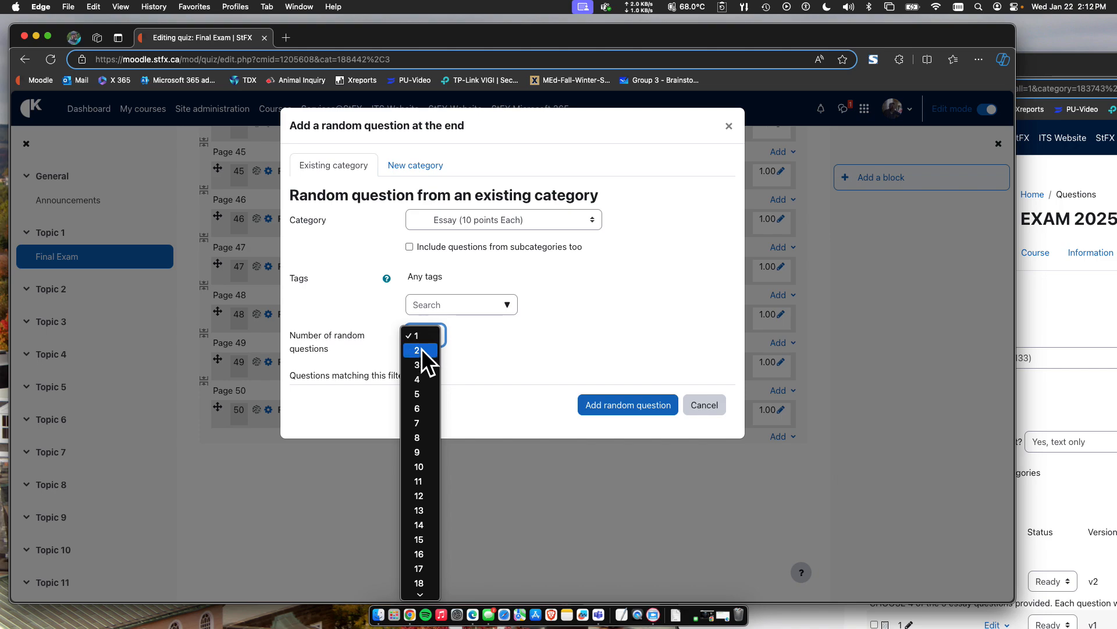
left_click(421, 349)
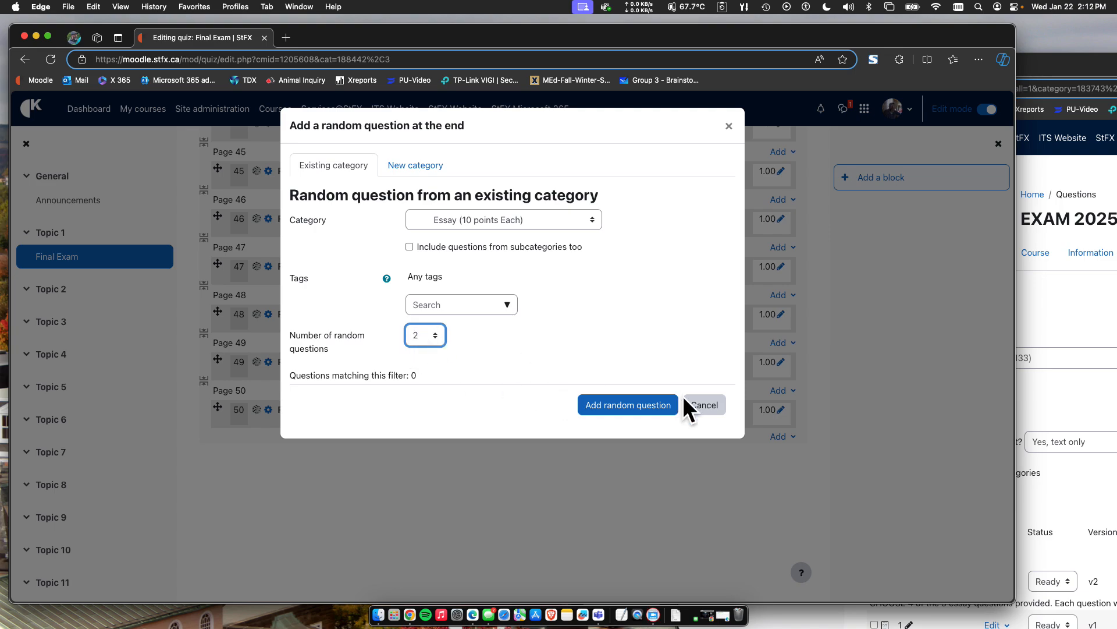
left_click(703, 406)
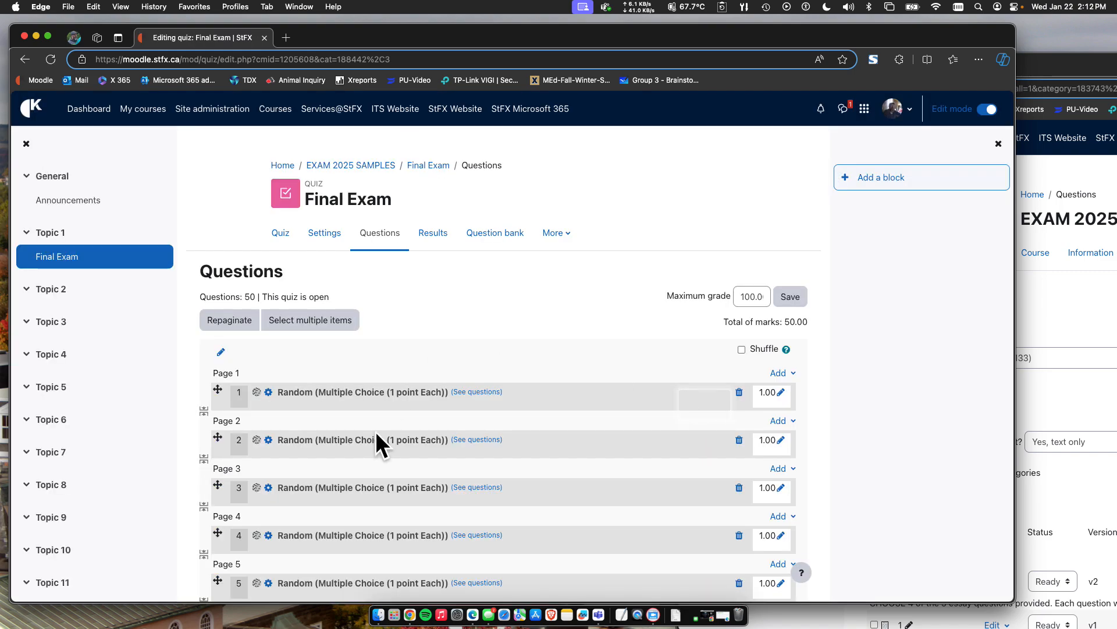
Go to the Final Exam's quiz overview and start a preview attempt.
scroll(417, 393, "down", 7)
scroll(419, 395, "down", 20)
scroll(418, 393, "up", 20)
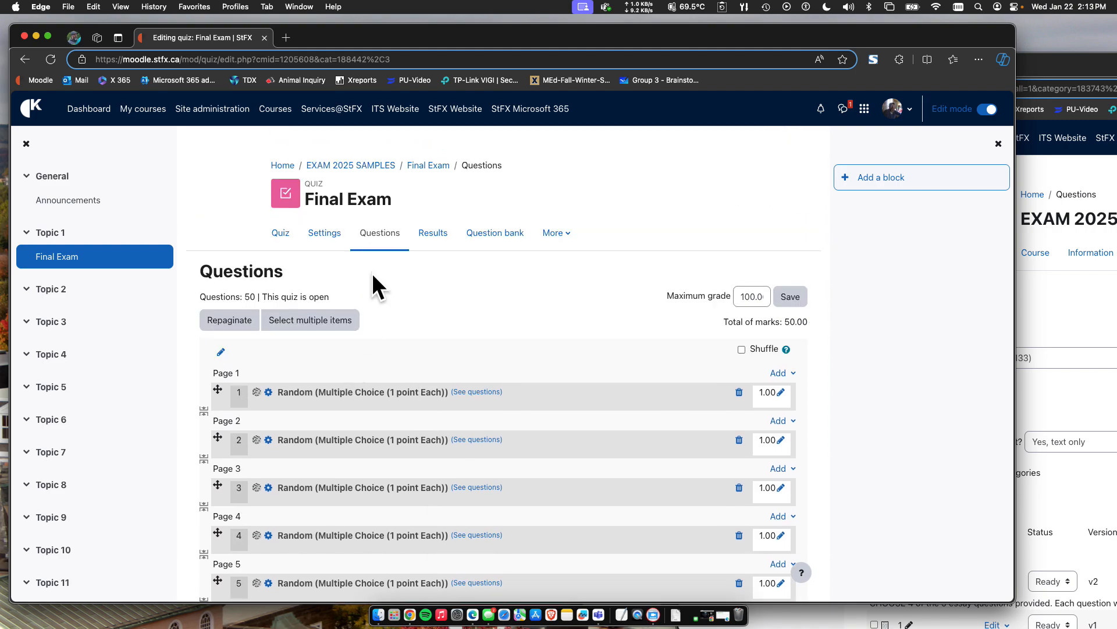
left_click(284, 237)
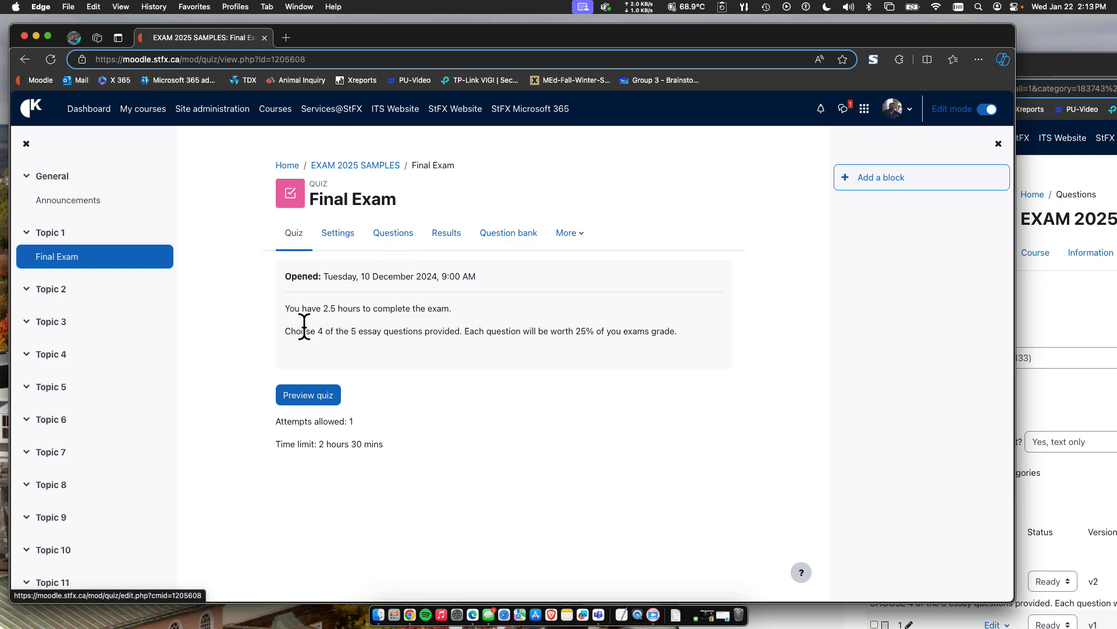
left_click(310, 394)
left_click(377, 404)
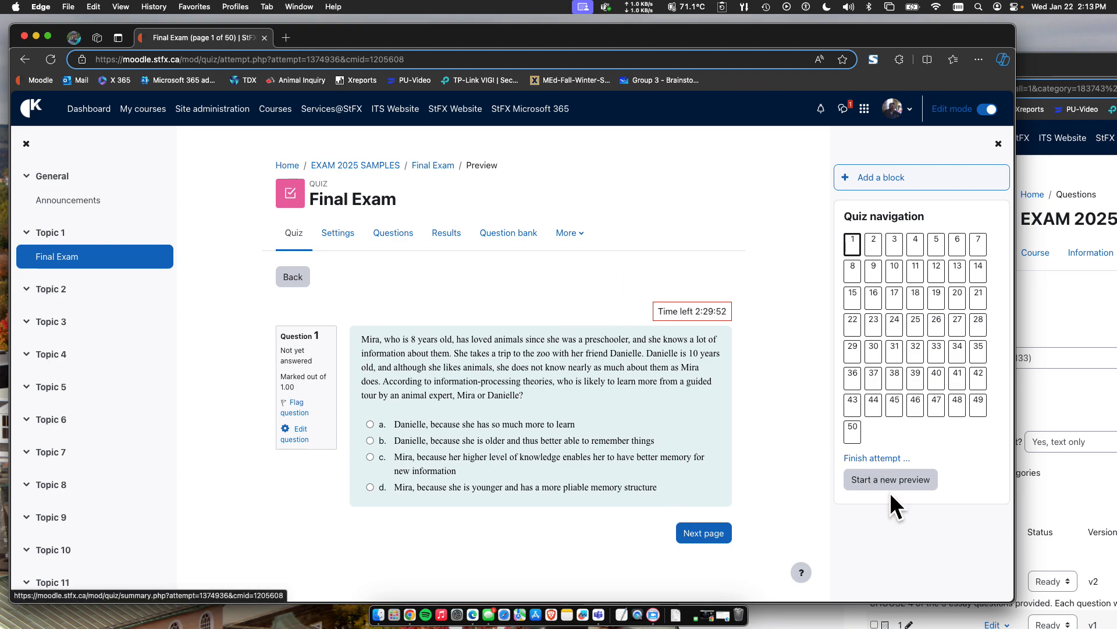
Restart the Final Exam preview twice, checking the first random question drawn in each new attempt.
left_click(875, 478)
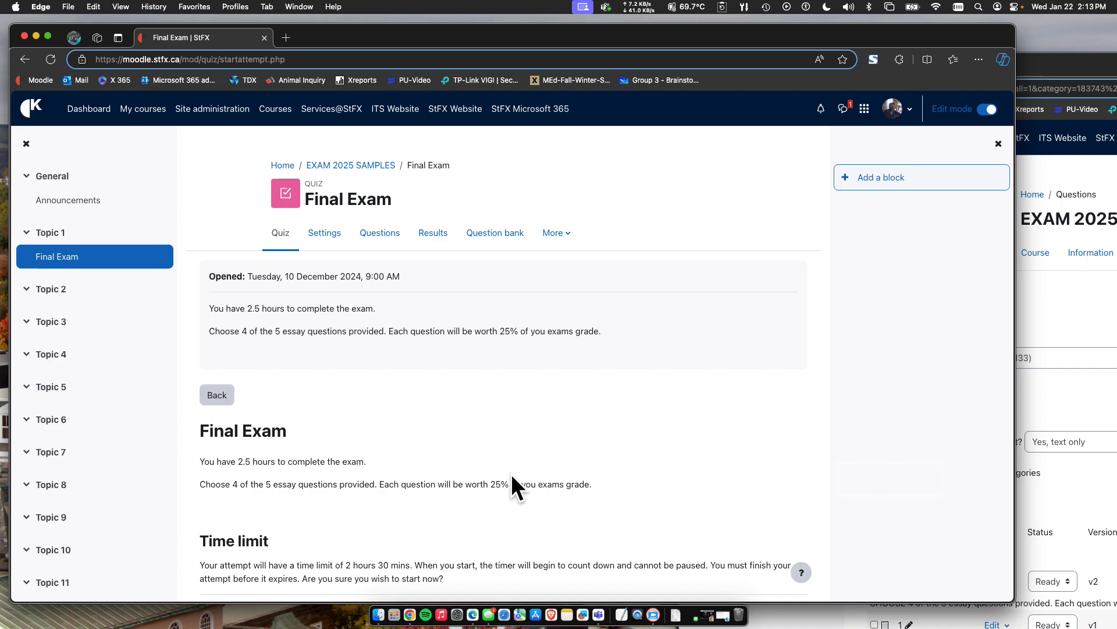
scroll(511, 474, "down", 3)
left_click(207, 531)
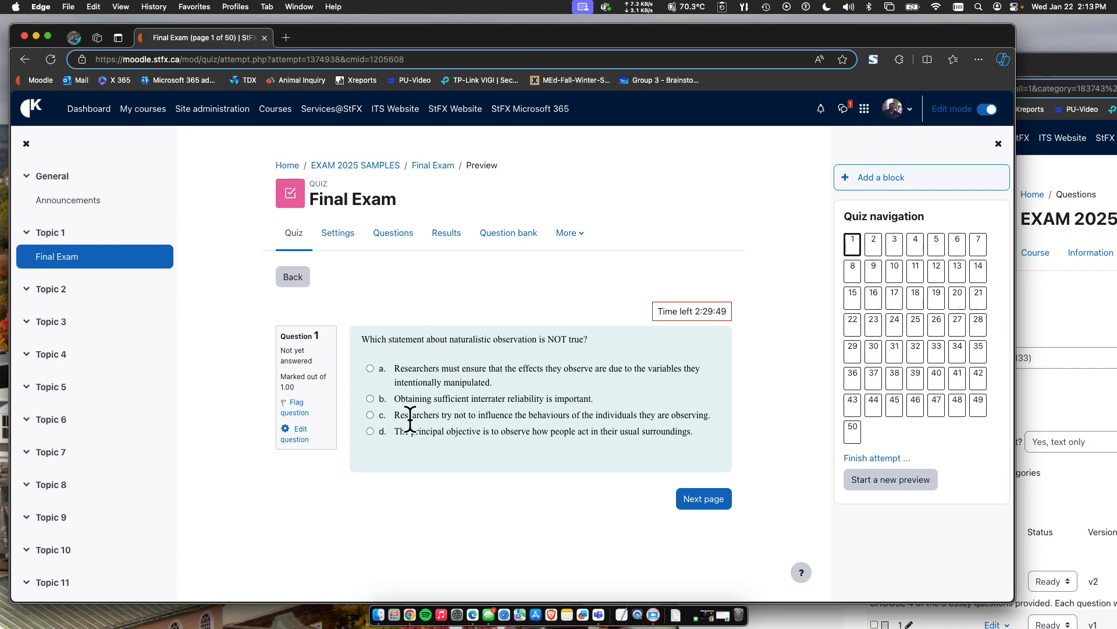
left_click(882, 485)
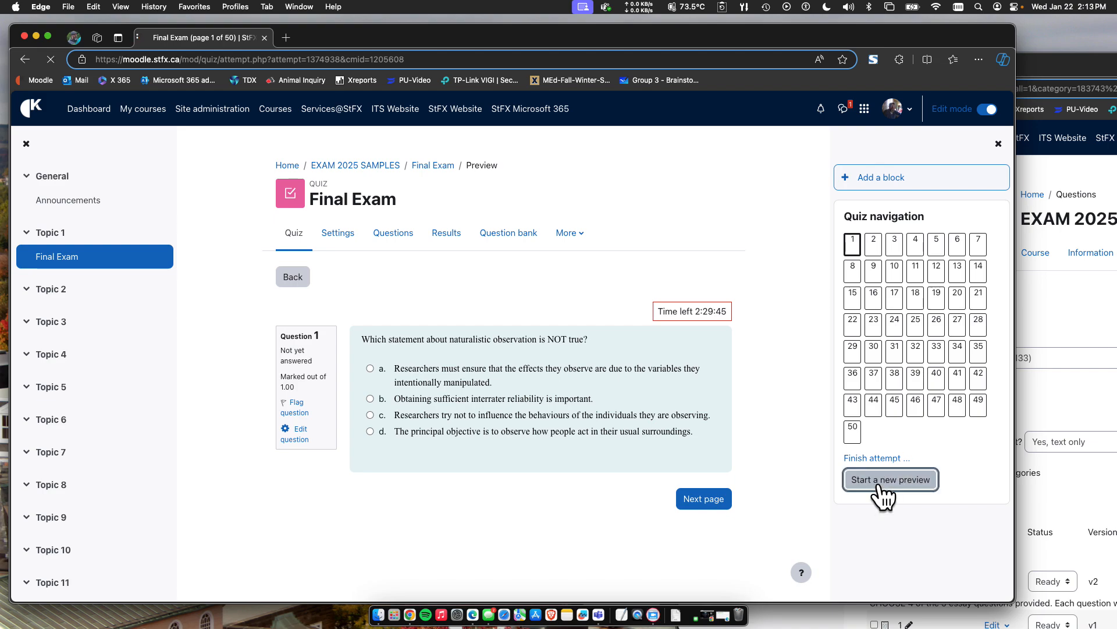
scroll(291, 469, "down", 3)
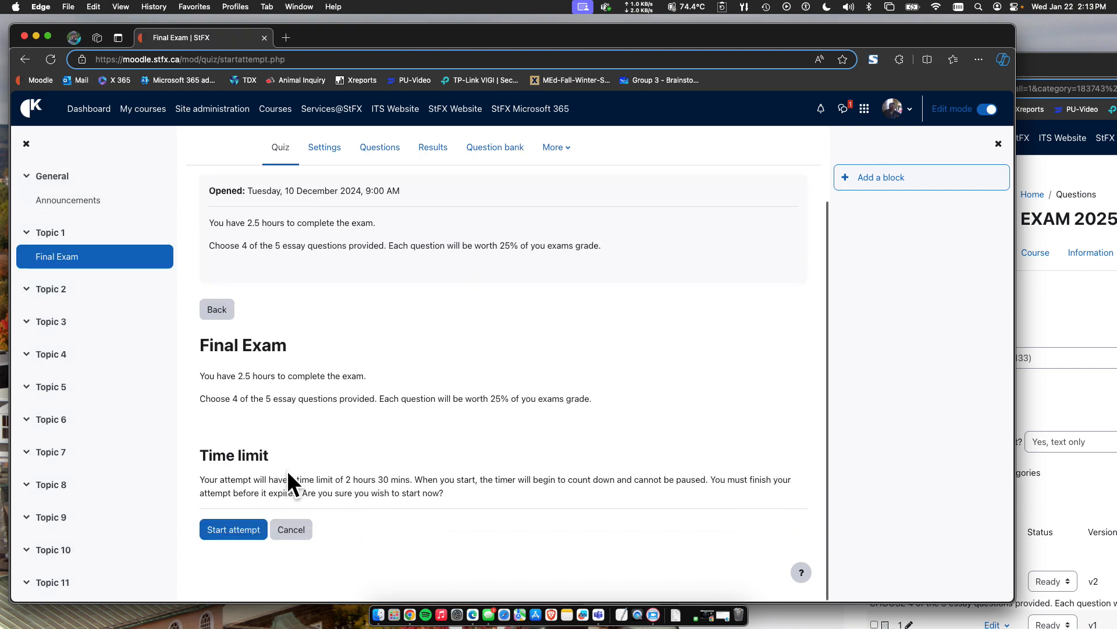
left_click(245, 531)
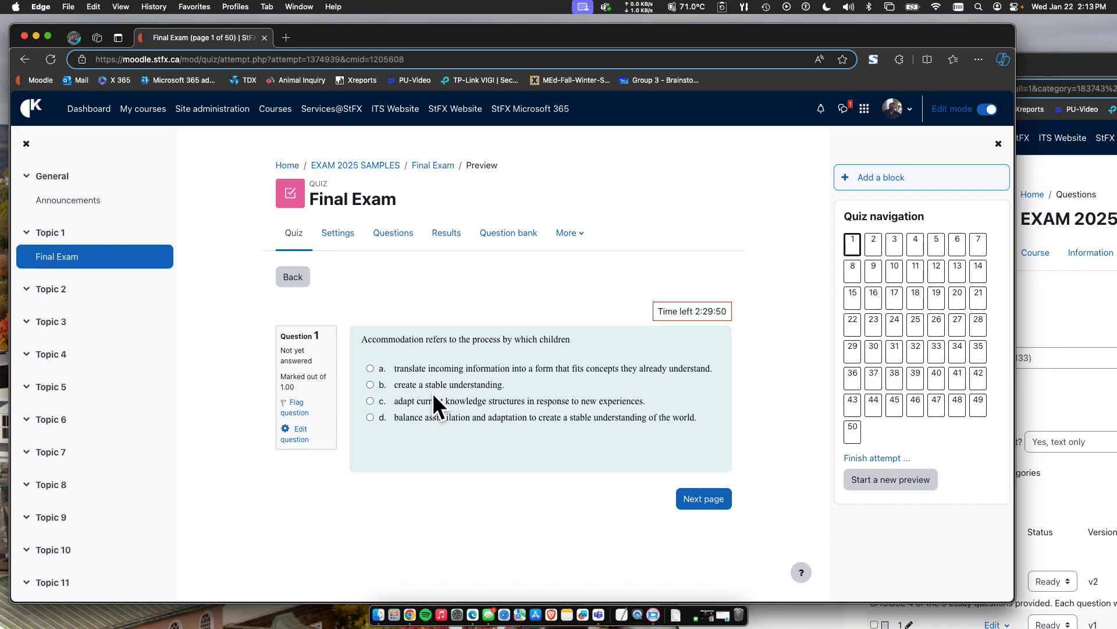
Return to the EXAM 2025 SAMPLES course, open its question bank's category list and review the subcategories under Final.
left_click(362, 166)
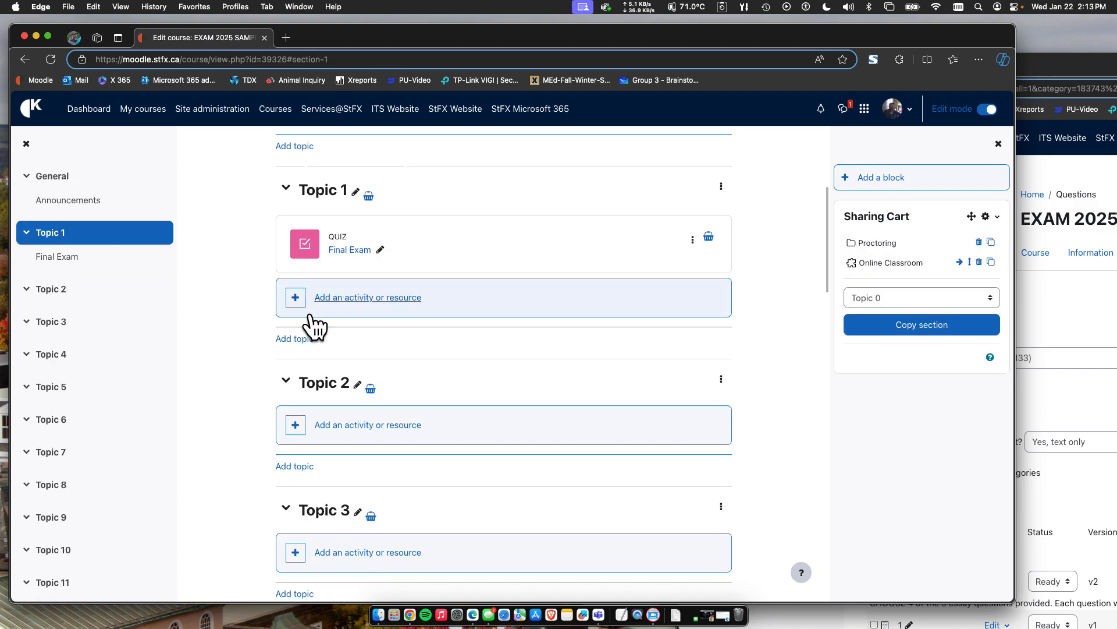
scroll(395, 258, "up", 4)
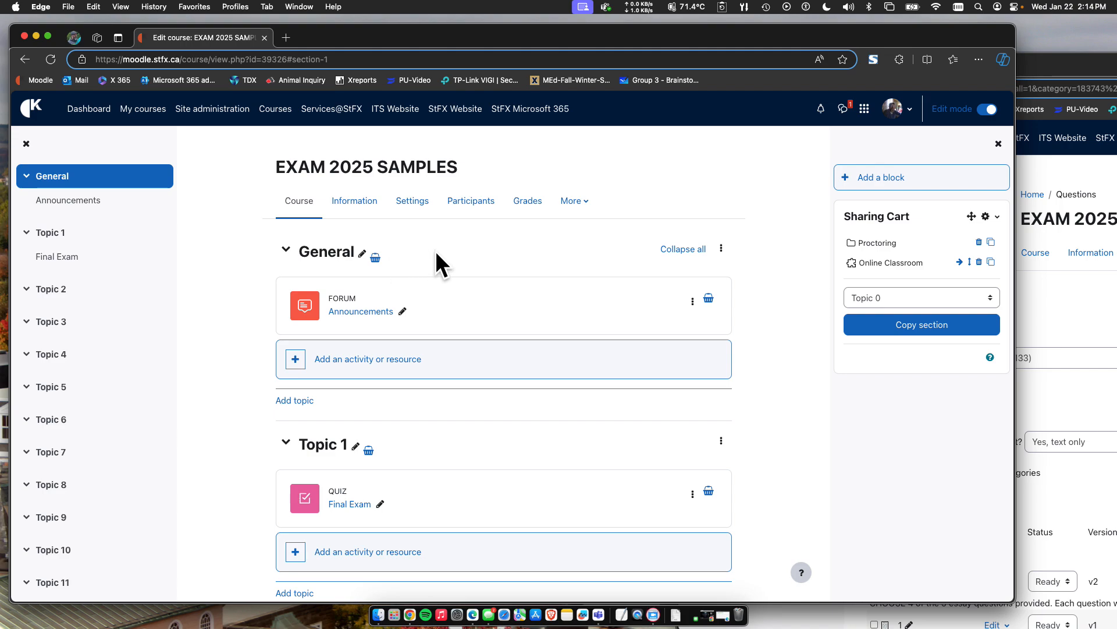
left_click(572, 205)
left_click(596, 249)
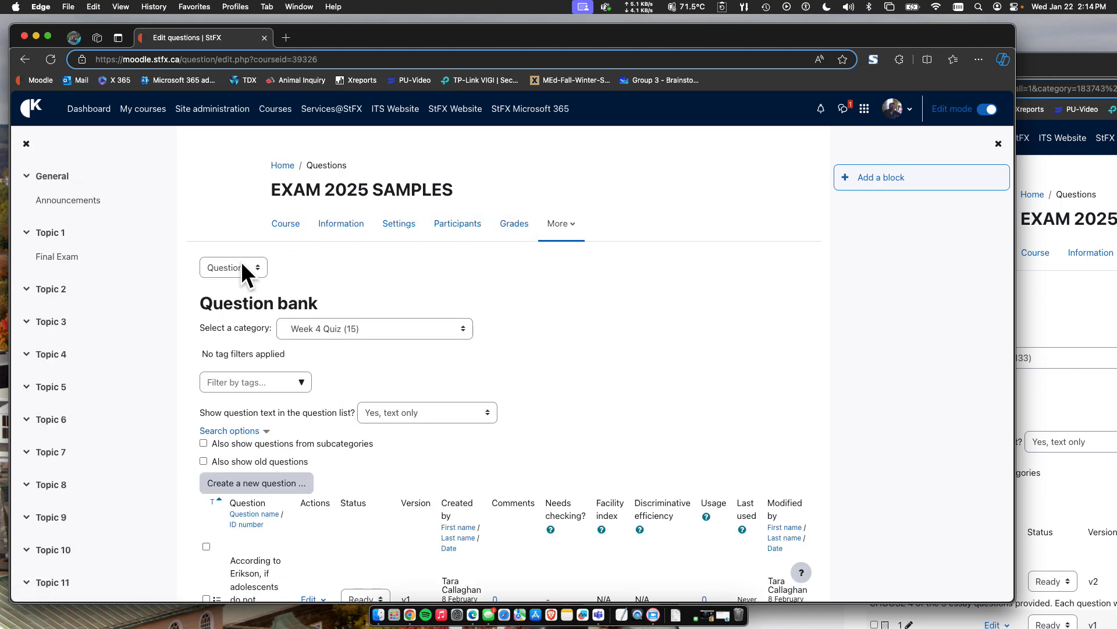
left_click(229, 267)
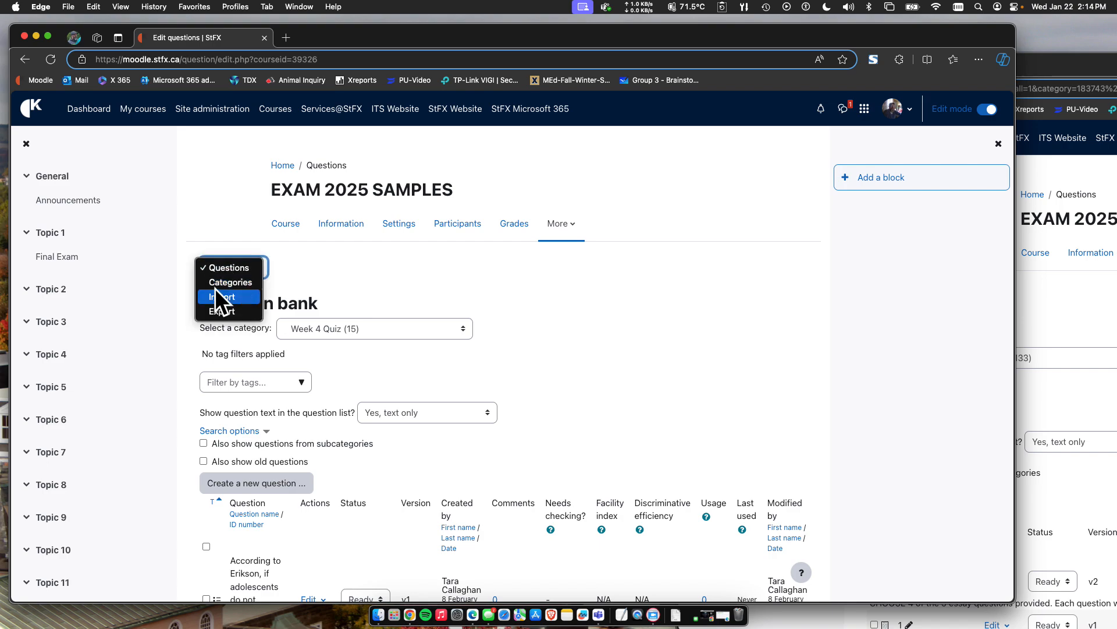
left_click(227, 282)
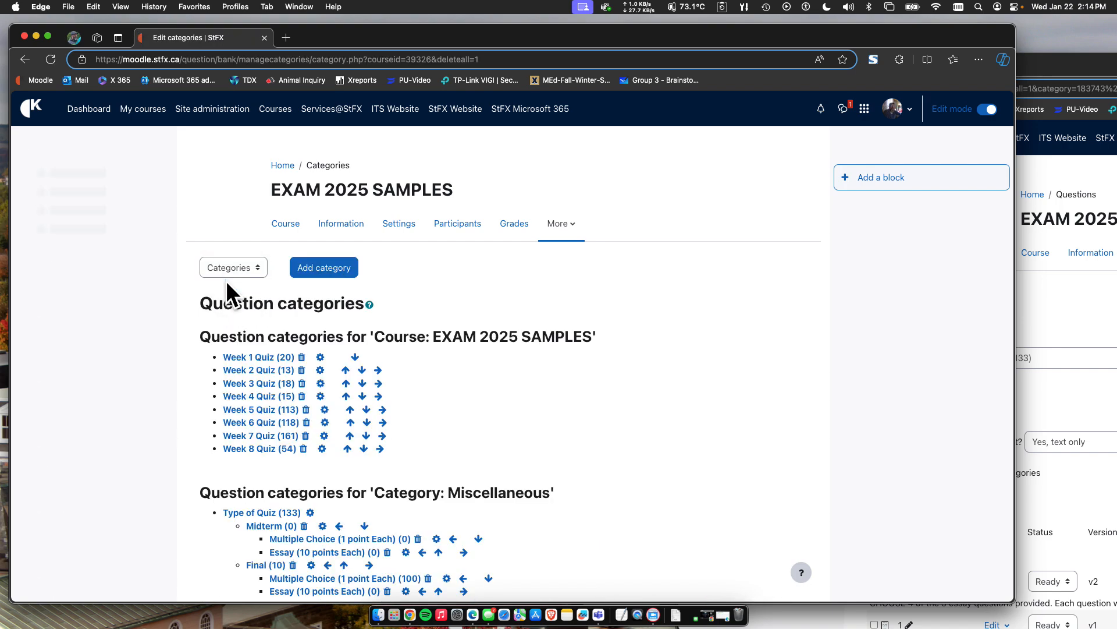
scroll(311, 422, "down", 5)
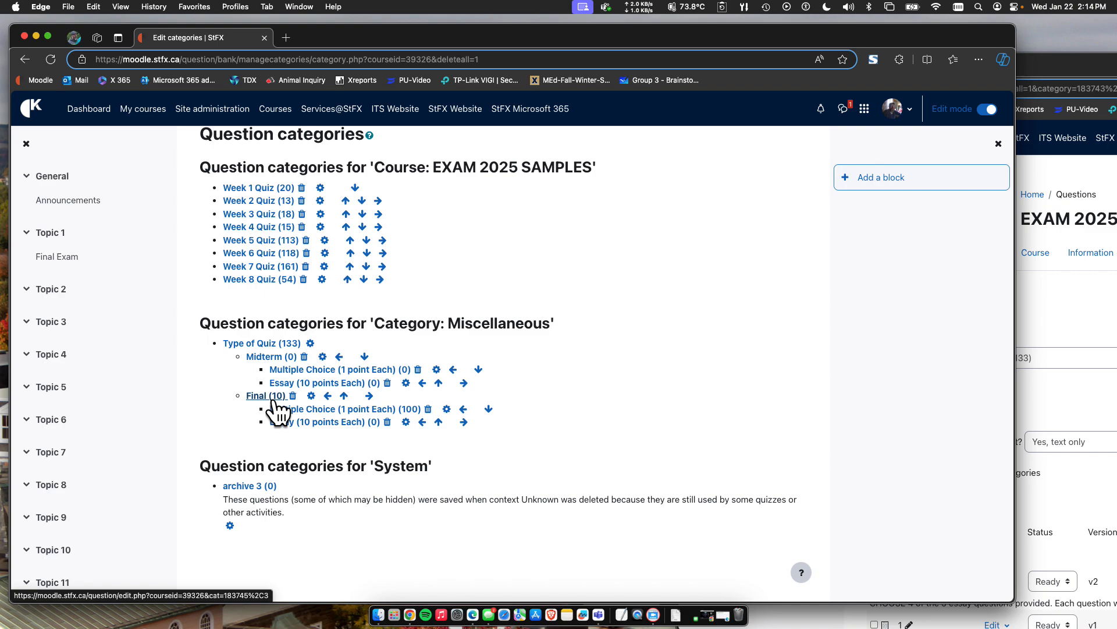
scroll(217, 341, "up", 5)
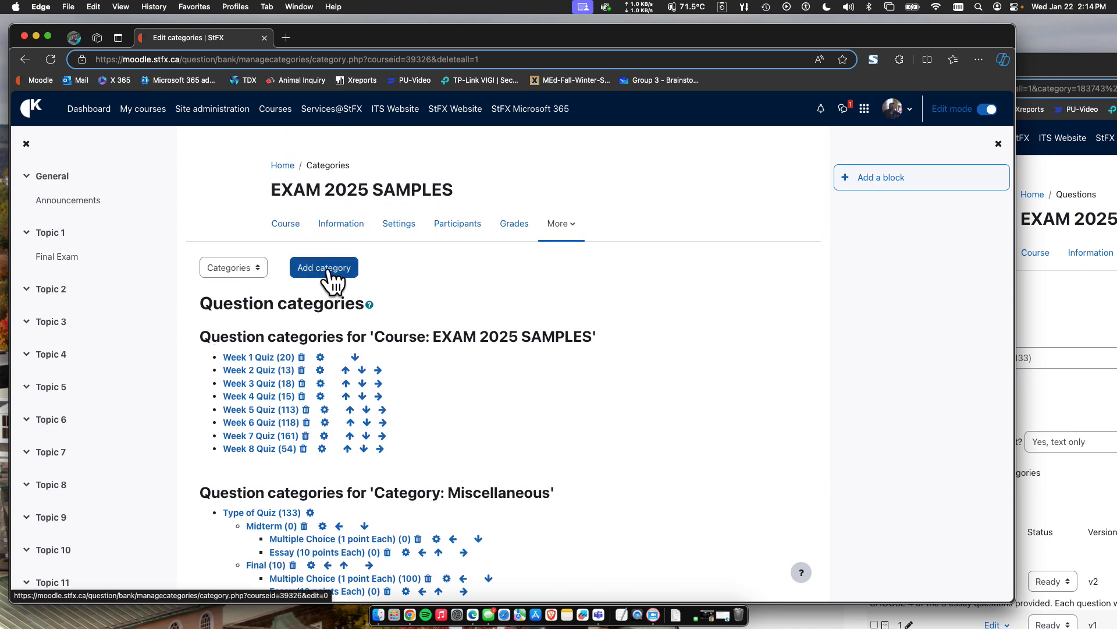
Start a new question category with Final as its parent category.
left_click(325, 268)
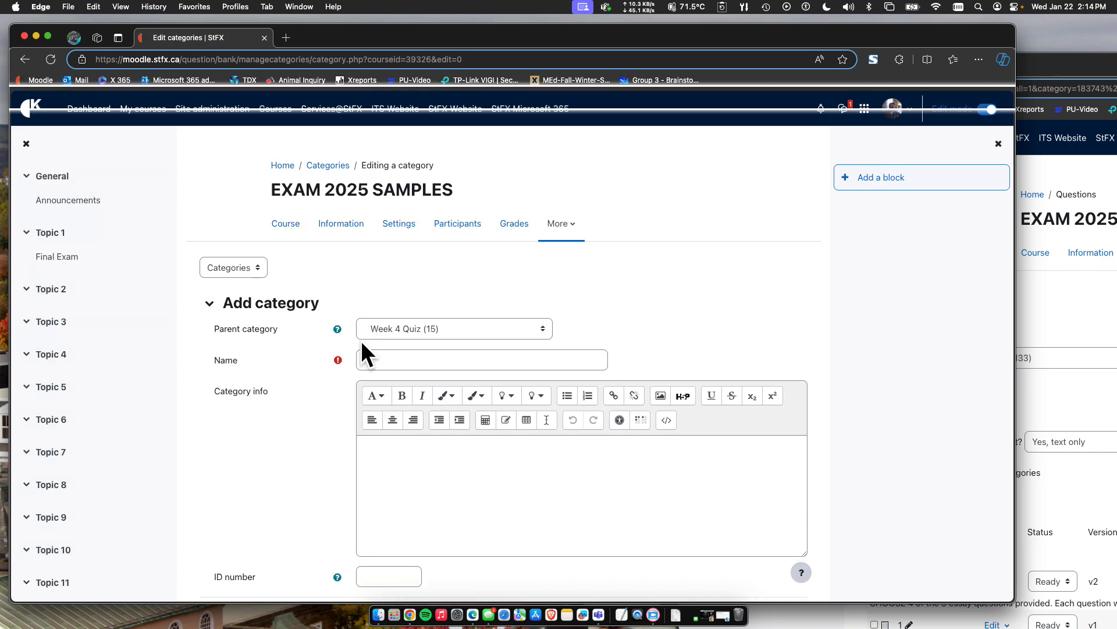
left_click(395, 330)
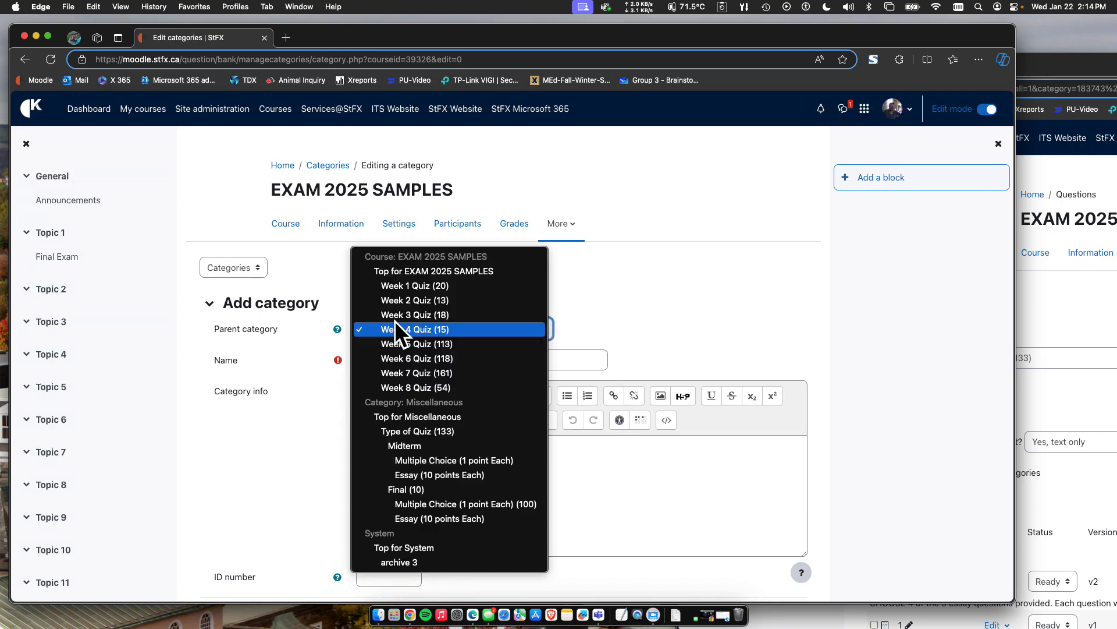
left_click(397, 488)
Name the new category "Essay (Short Answer - 5 points each)" and add it to the question bank.
left_click(398, 358)
type("Essay")
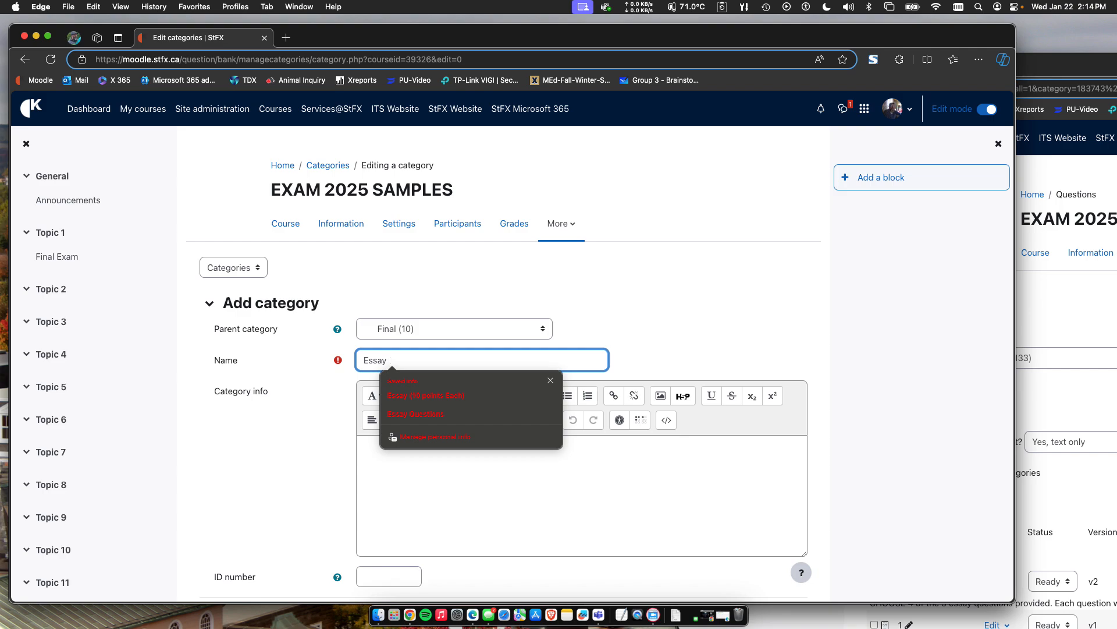
type("Shart Answ")
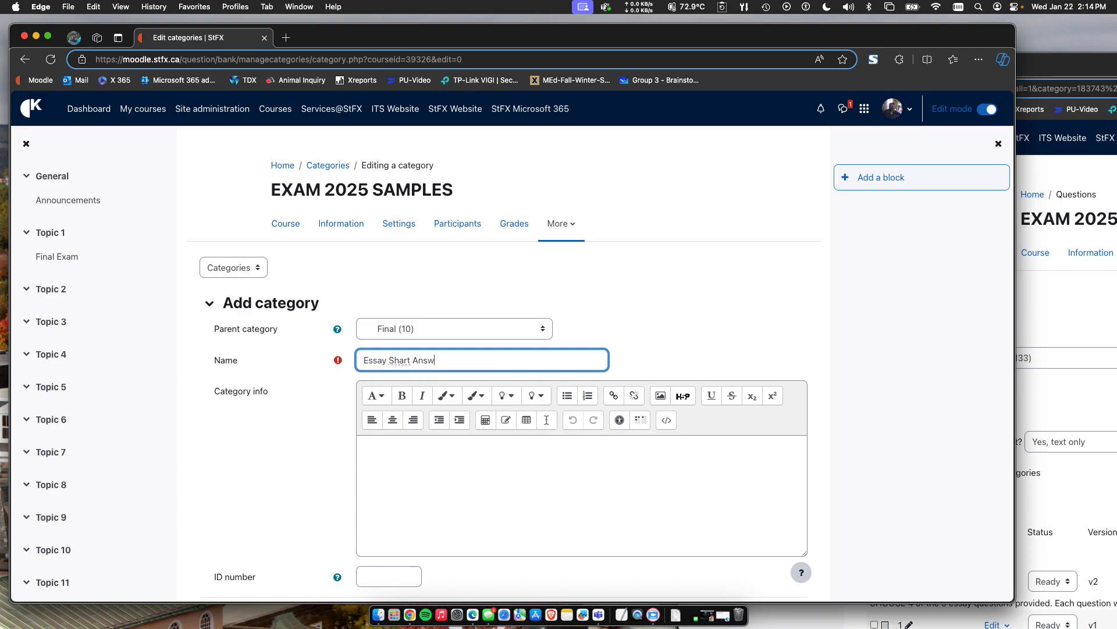
type("er)")
left_click(404, 361)
key("BackSpace")
type("o")
left_click(390, 361)
type("(")
left_click(472, 359)
type("-")
key("BackSpace")
key("BackSpace")
key("BackSpace")
type("r - 5 points each)")
scroll(357, 464, "down", 3)
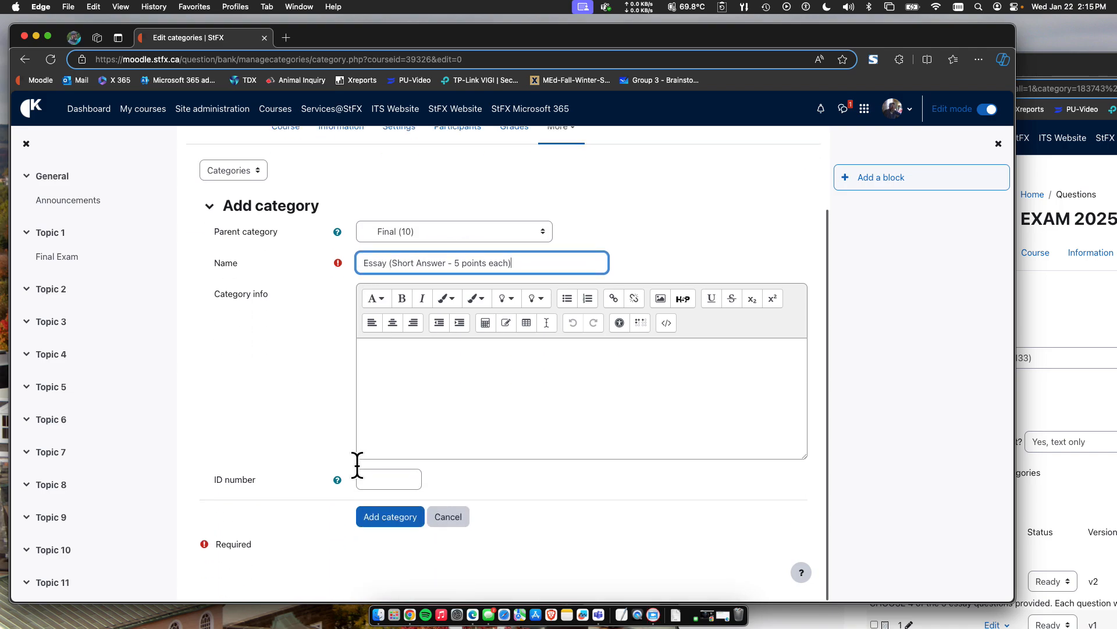
left_click(379, 520)
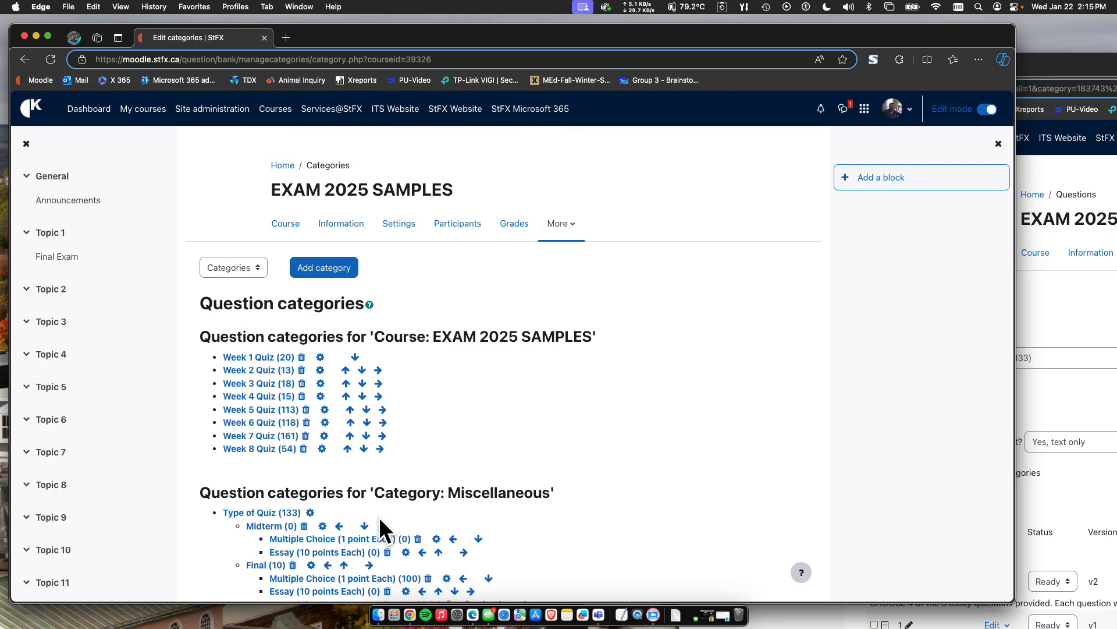
Open the question list of Final's Essay (Short Answer - 5 points each) subcategory.
scroll(349, 512, "down", 3)
scroll(312, 507, "down", 1)
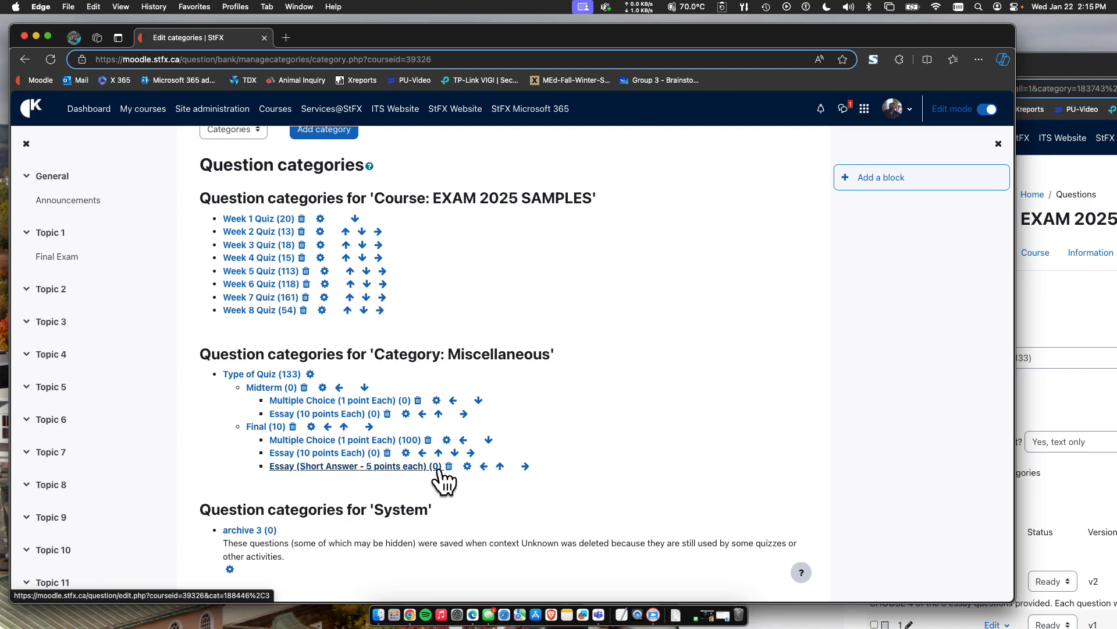
left_click(339, 466)
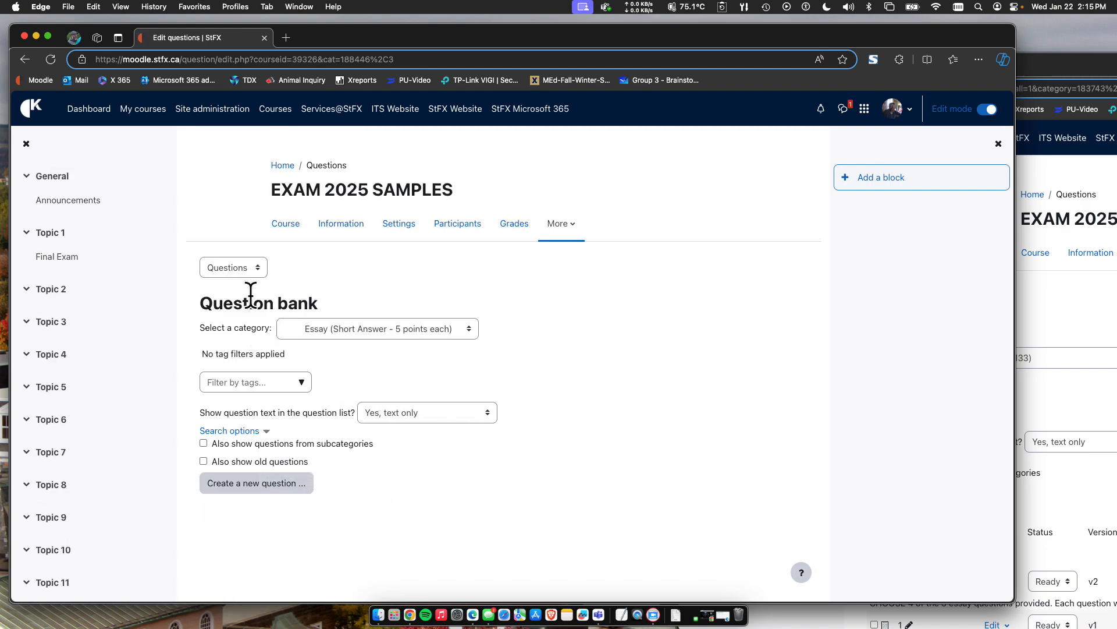
Go back to the question category list and reopen the Essay (Short Answer - 5 points each) subcategory.
left_click(242, 270)
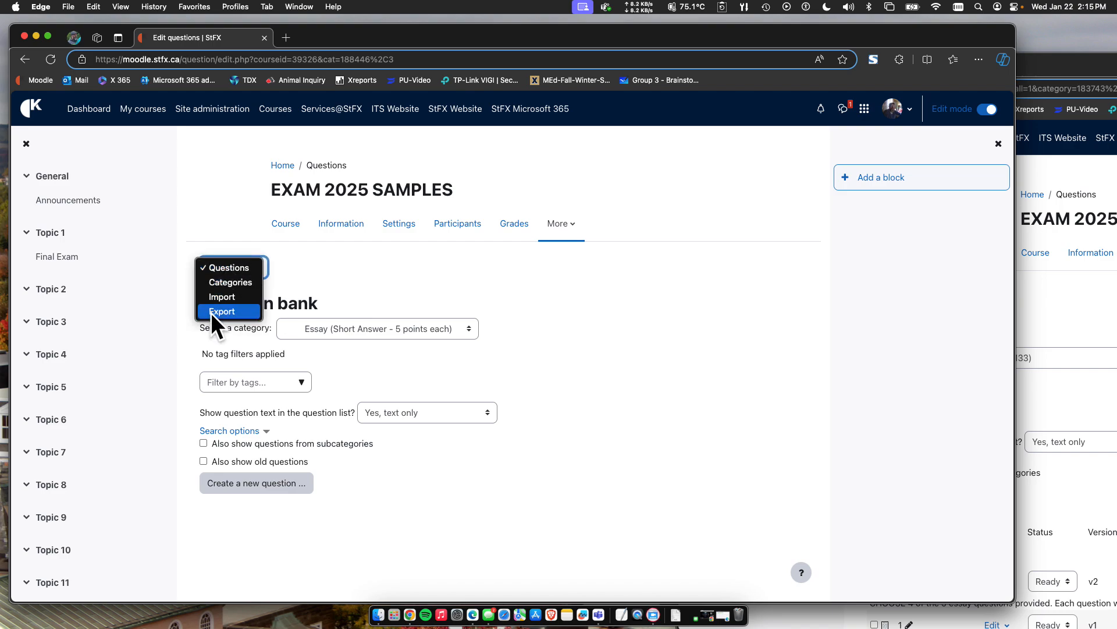
left_click(229, 281)
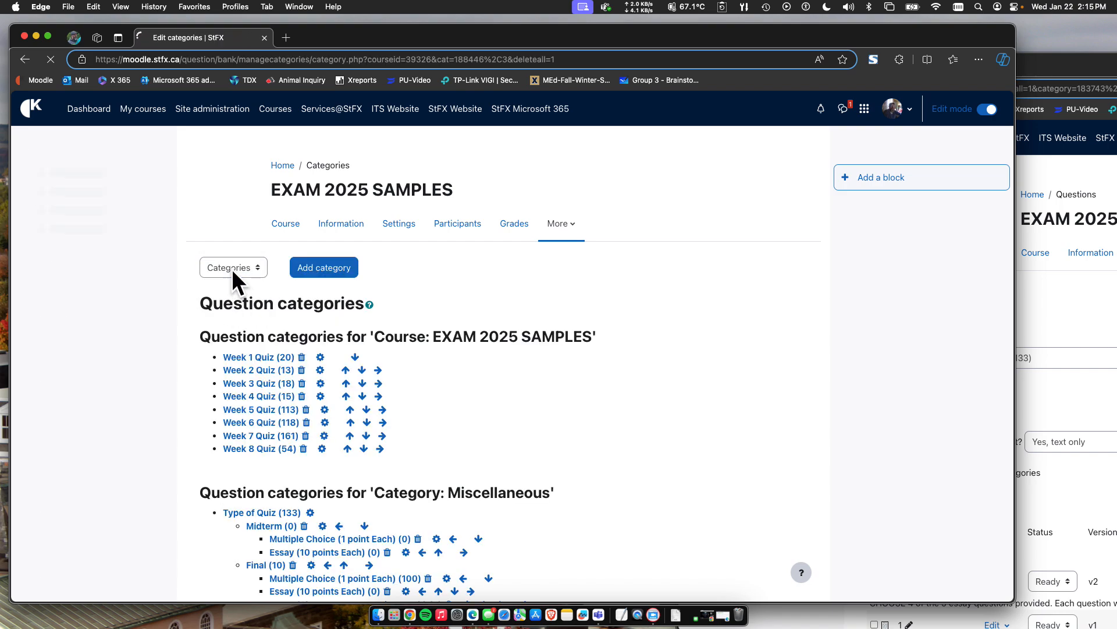
left_click(232, 268)
left_click(433, 285)
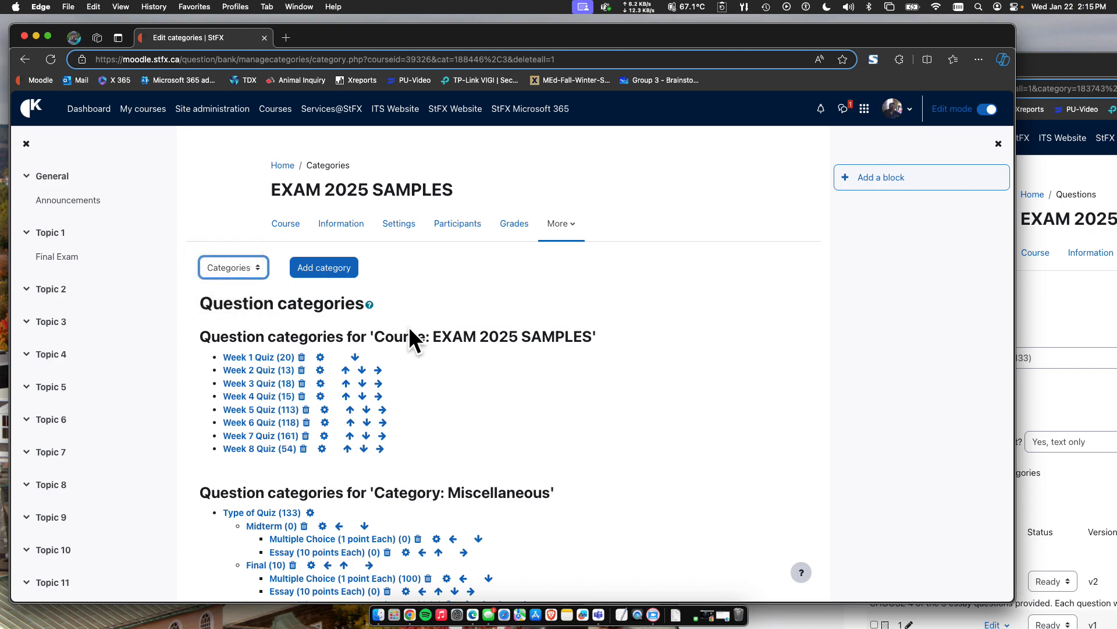
scroll(359, 417, "down", 3)
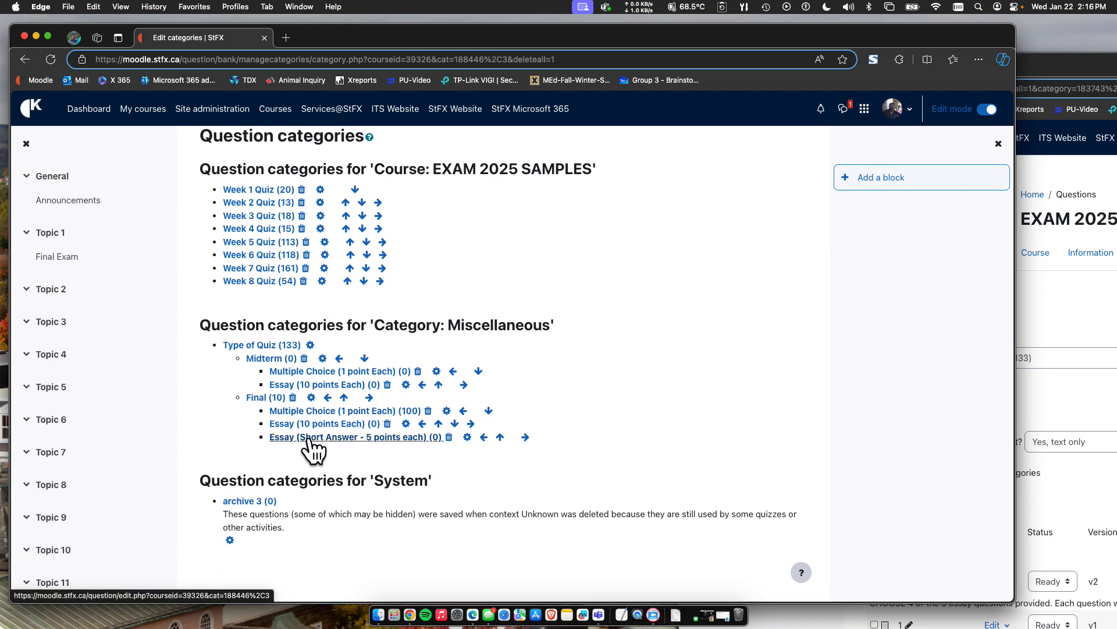
left_click(311, 437)
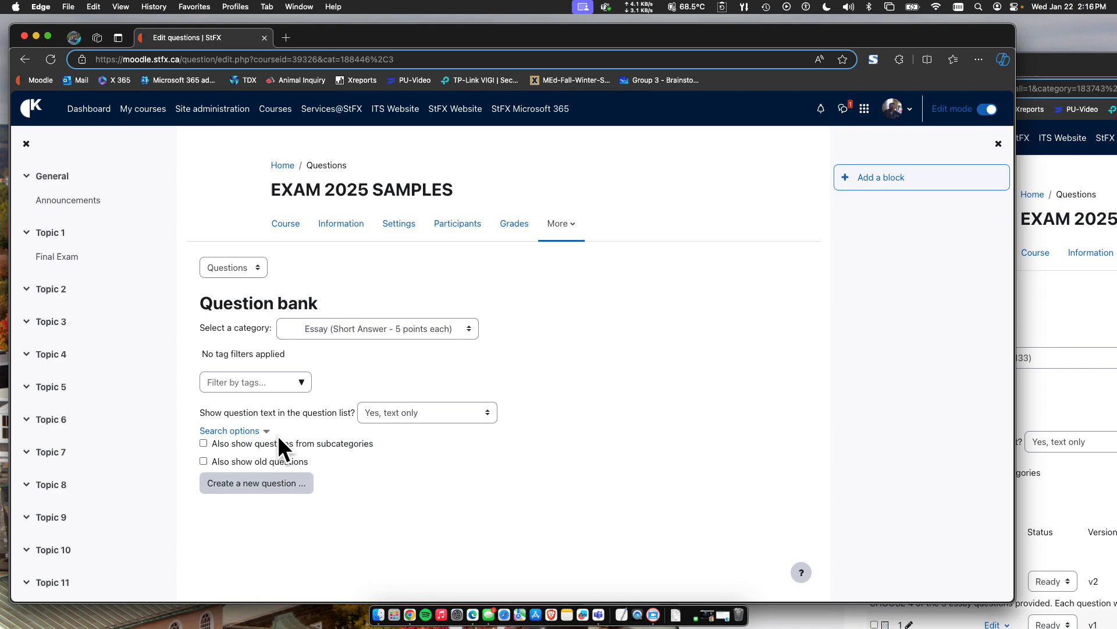
Start a new question in the Essay (Short Answer - 5 points each) category and look through the available question types.
left_click(245, 486)
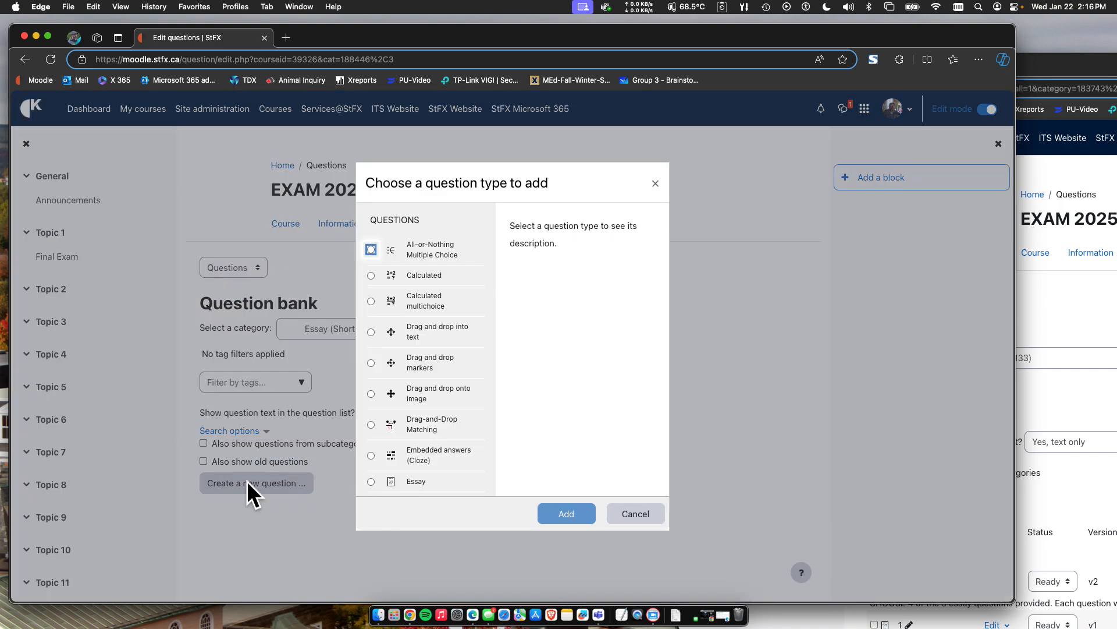
scroll(434, 376, "down", 4)
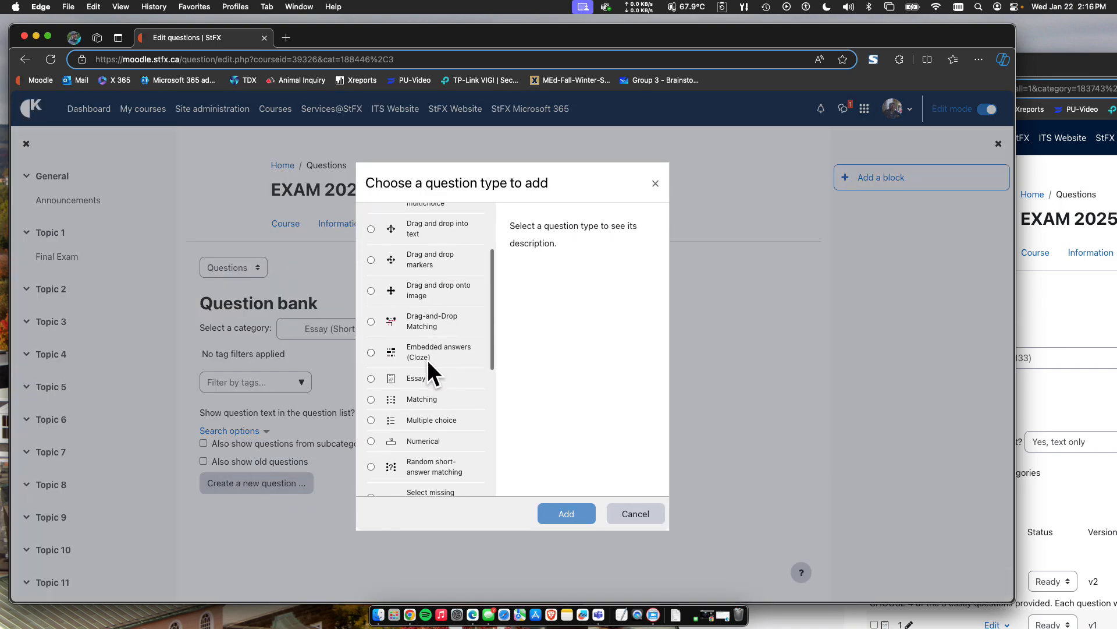
scroll(428, 361, "up", 4)
scroll(426, 343, "down", 4)
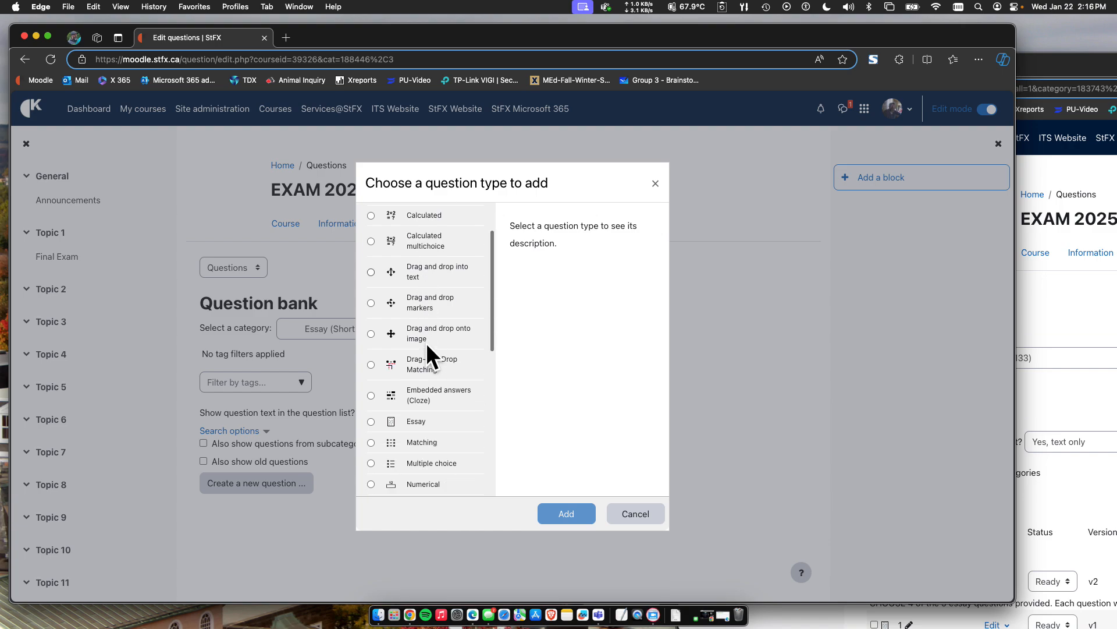
scroll(426, 343, "down", 2)
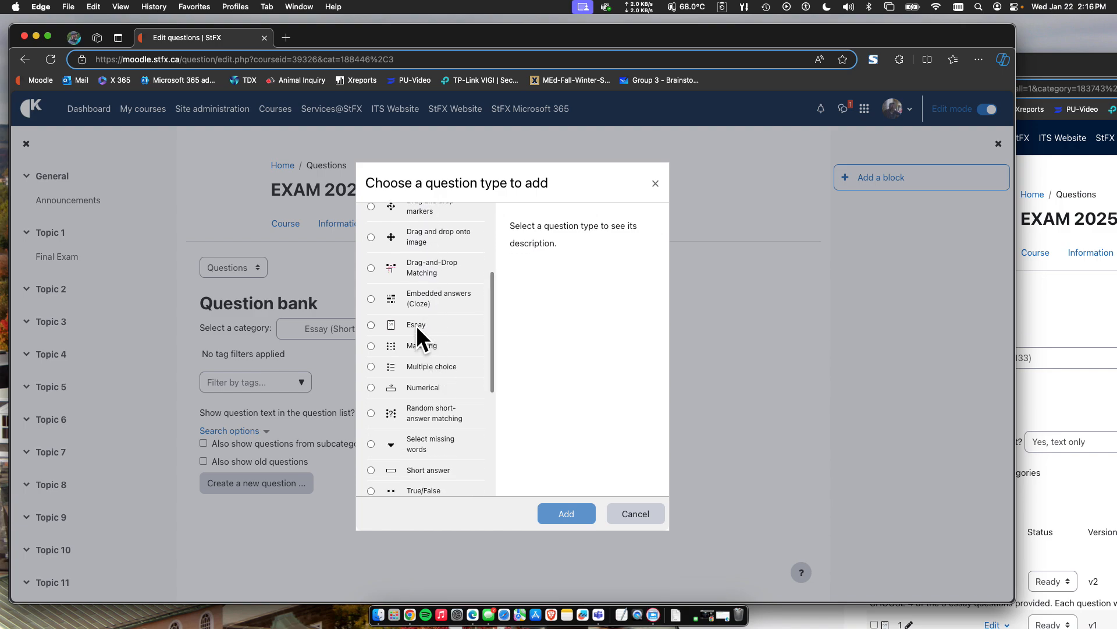
scroll(420, 329, "up", 1)
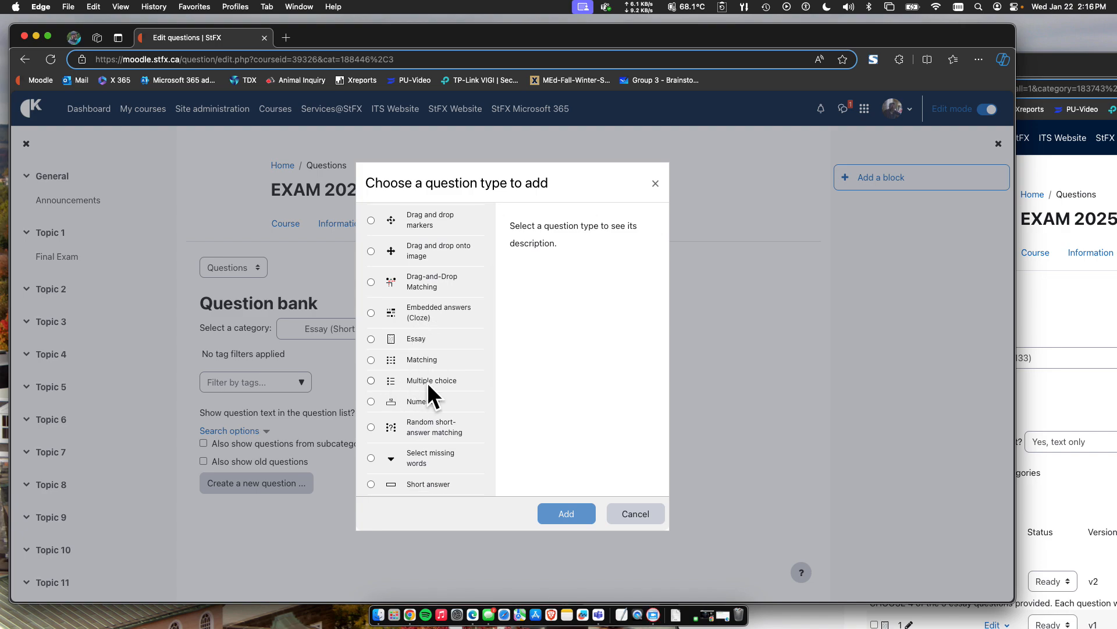
scroll(427, 381, "up", 5)
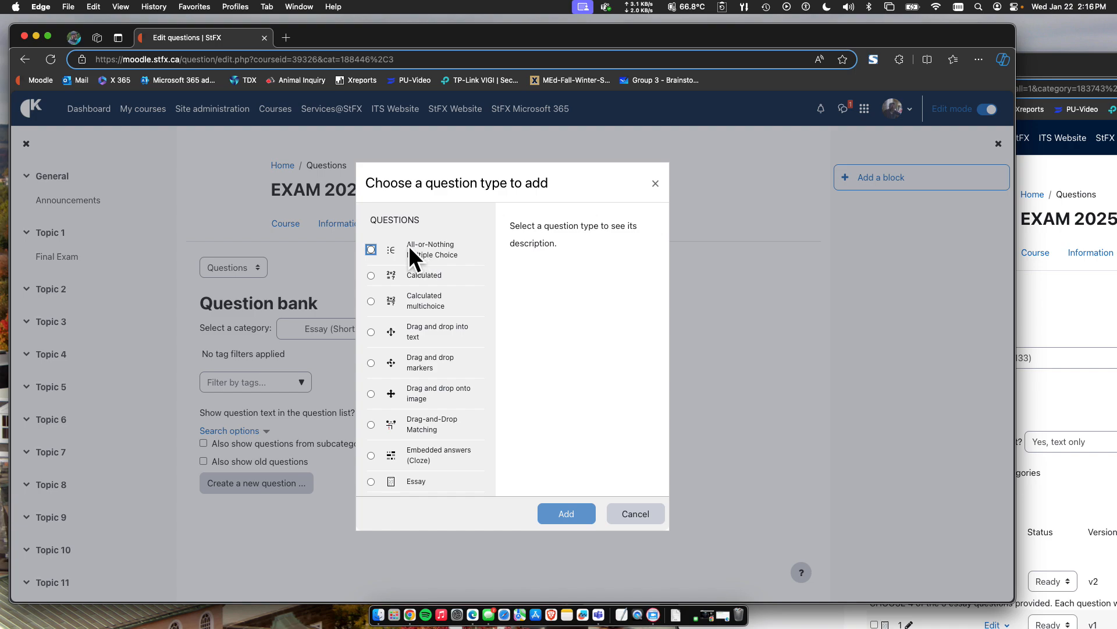
scroll(423, 245, "down", 5)
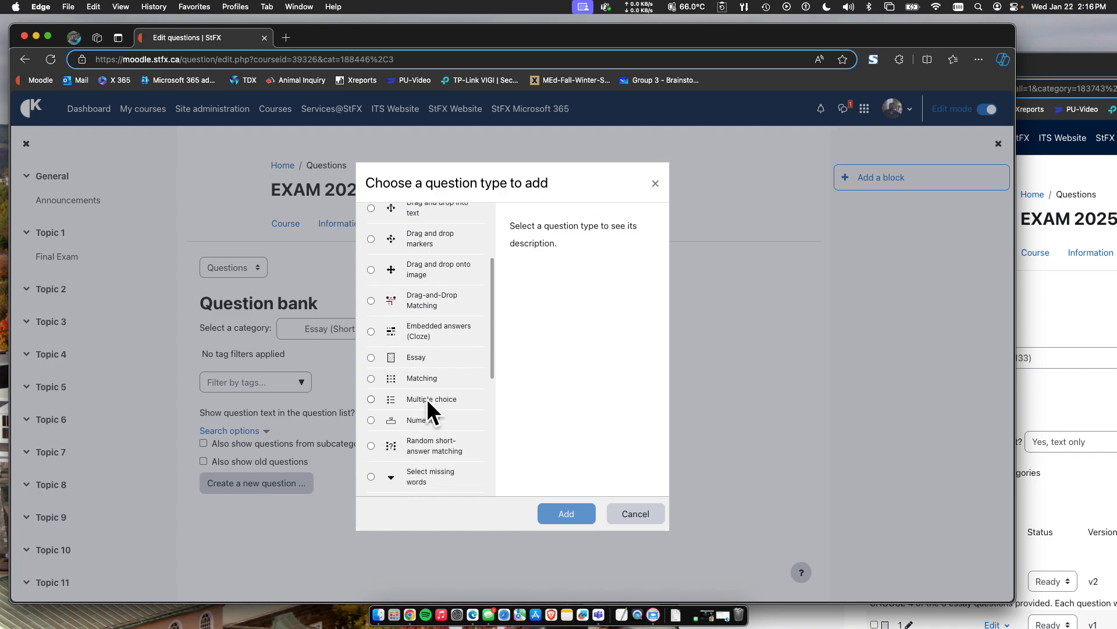
scroll(429, 379, "up", 1)
scroll(428, 291, "up", 3)
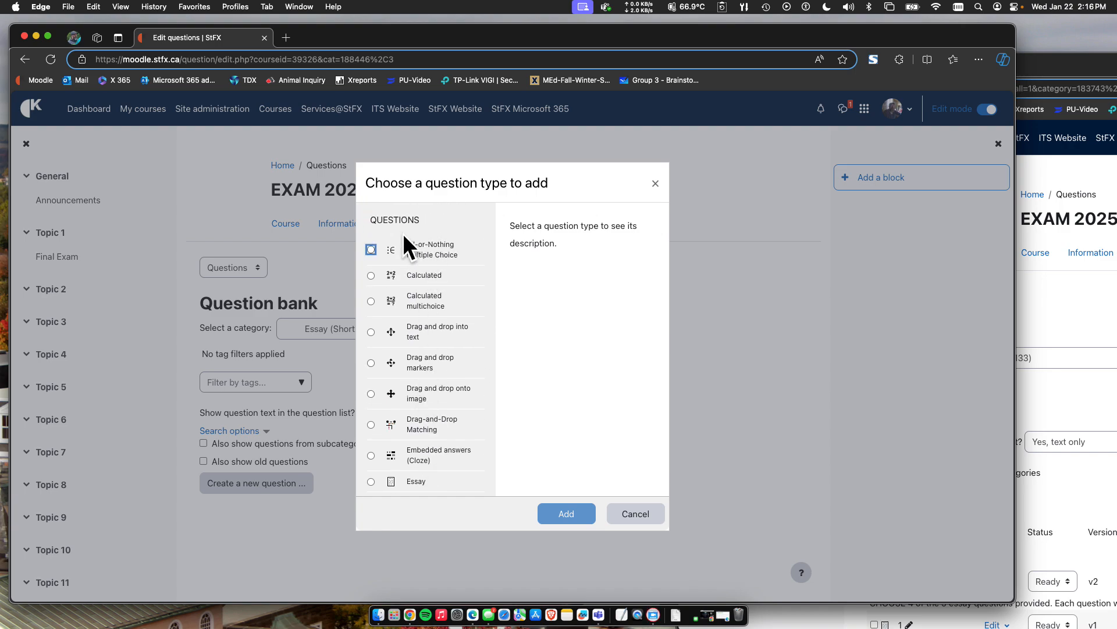
Select the All-or-Nothing Multiple Choice question type to read its description and compare it with the other types.
left_click(372, 248)
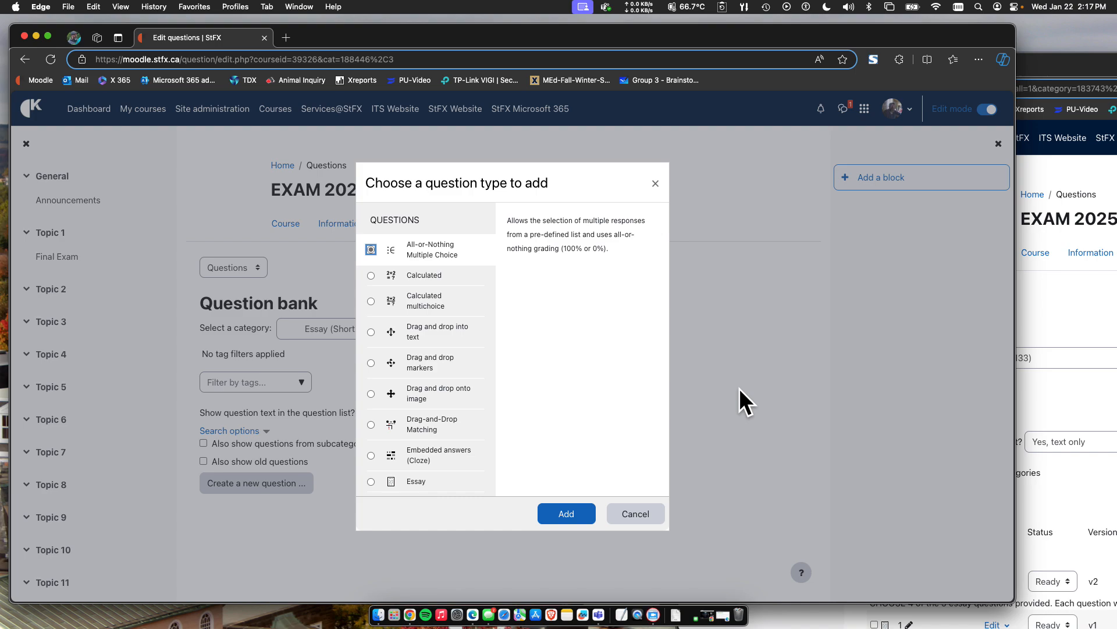
scroll(425, 251, "down", 5)
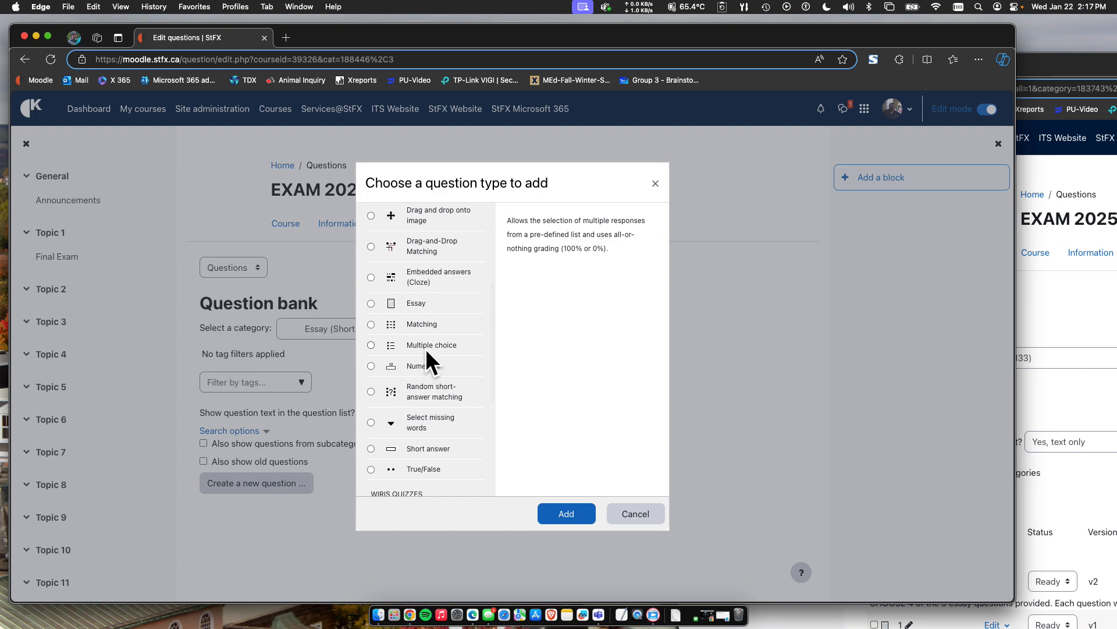
scroll(432, 346, "up", 5)
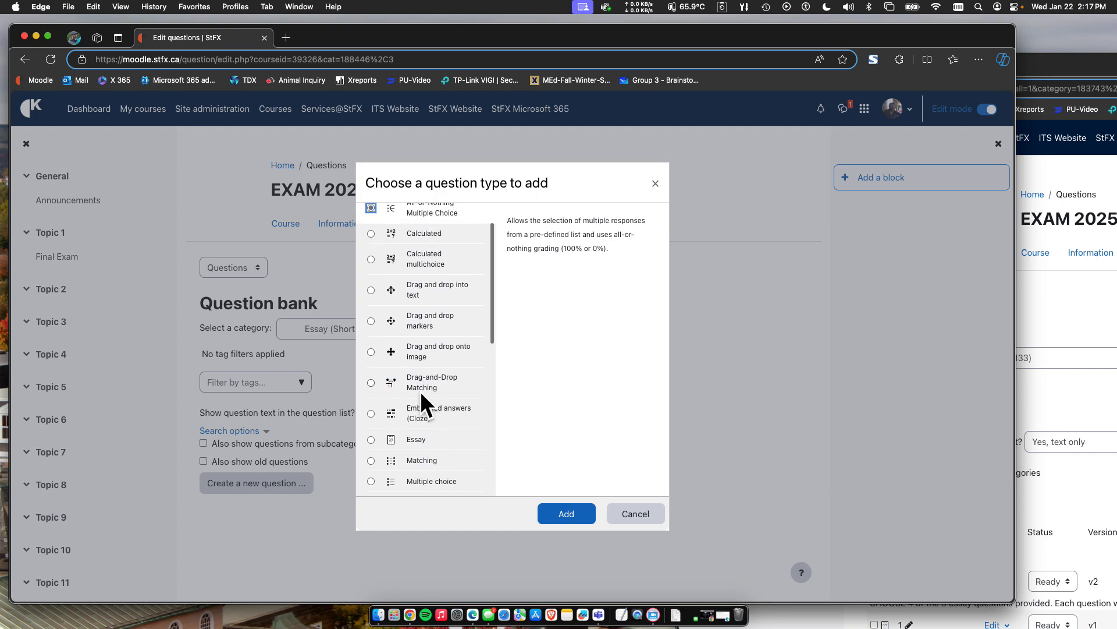
scroll(429, 218, "up", 1)
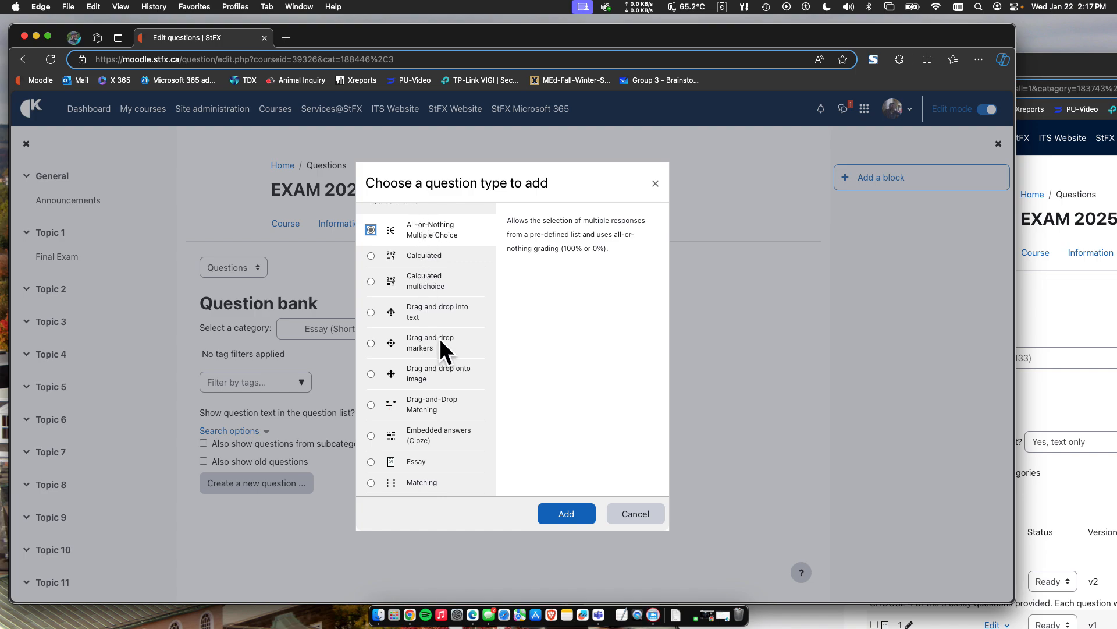
Choose Essay as the question type and add it to open the new question's form.
scroll(439, 338, "down", 5)
left_click(407, 294)
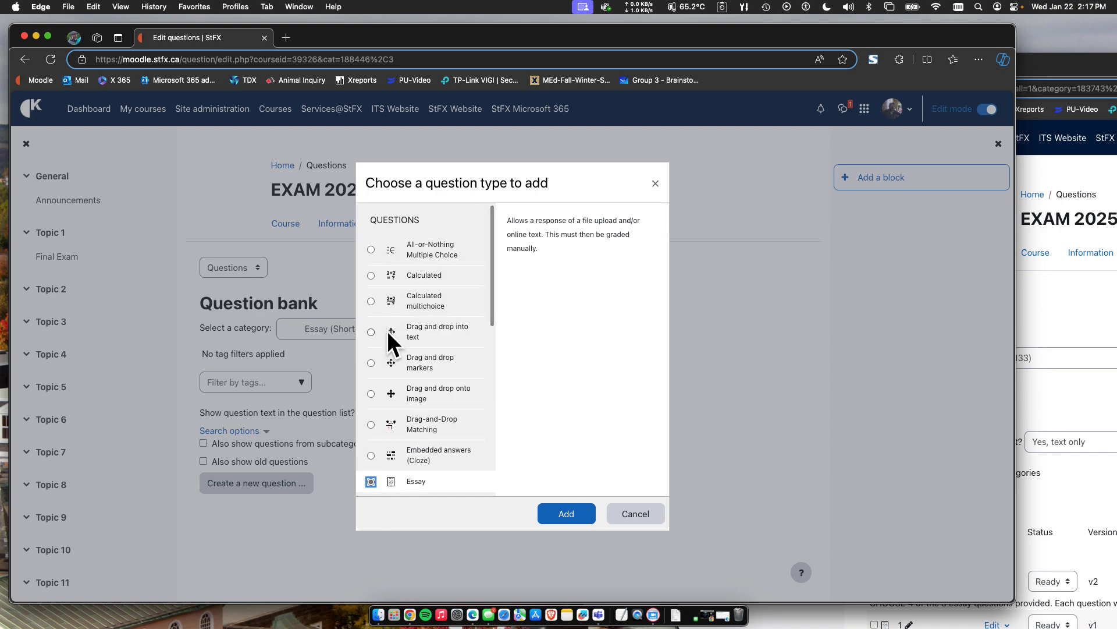
scroll(401, 396, "down", 3)
left_click(566, 514)
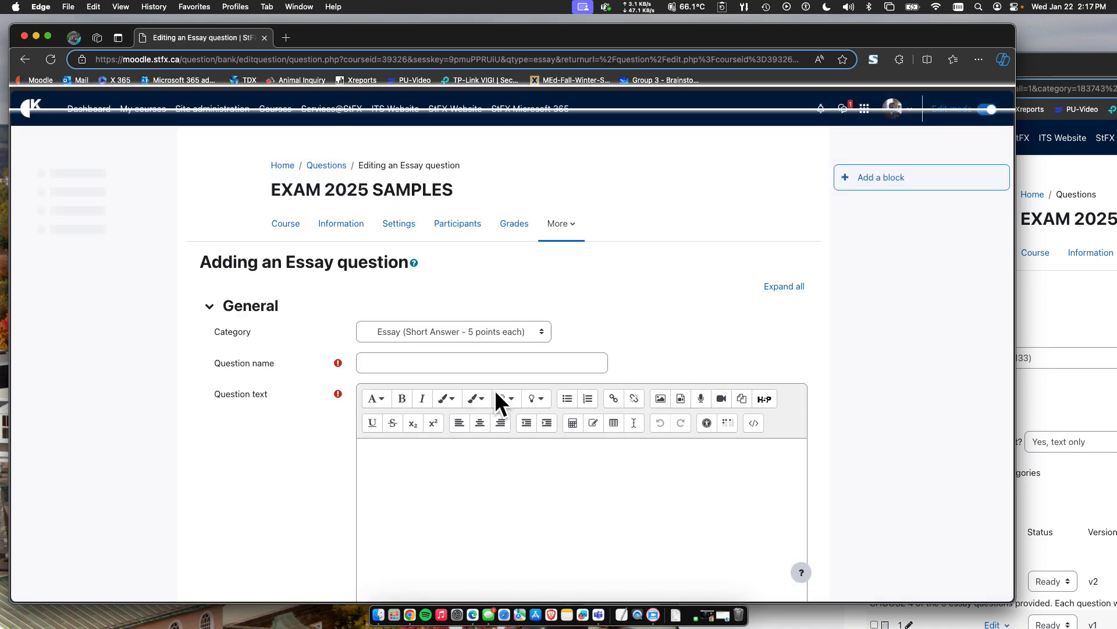
Name the new essay question "Q 1".
left_click(407, 366)
type("Question 1")
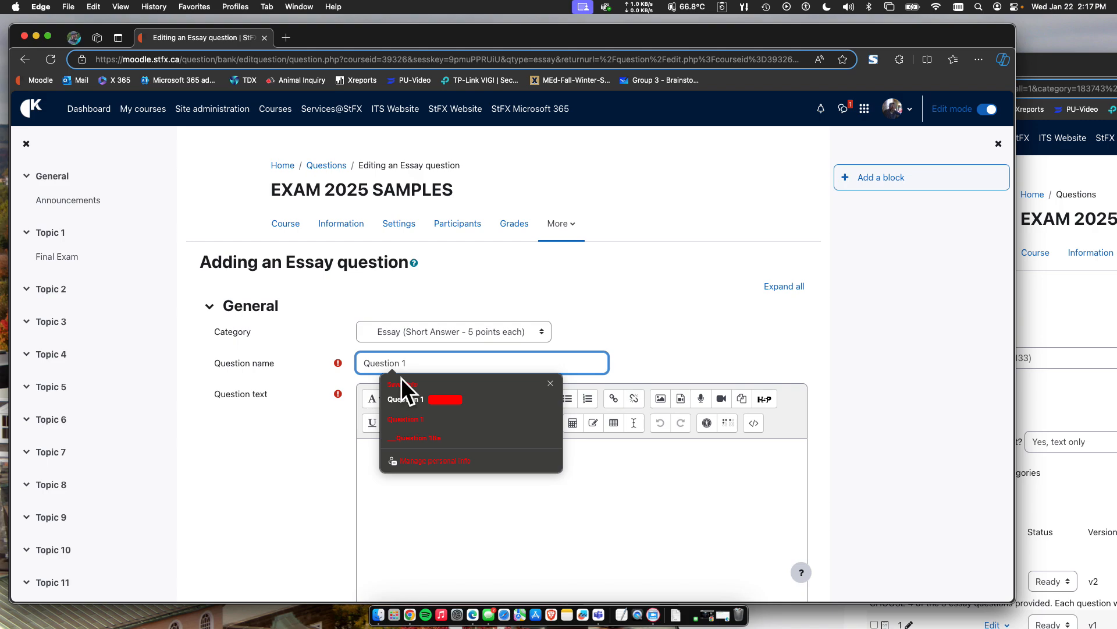
left_click(399, 540)
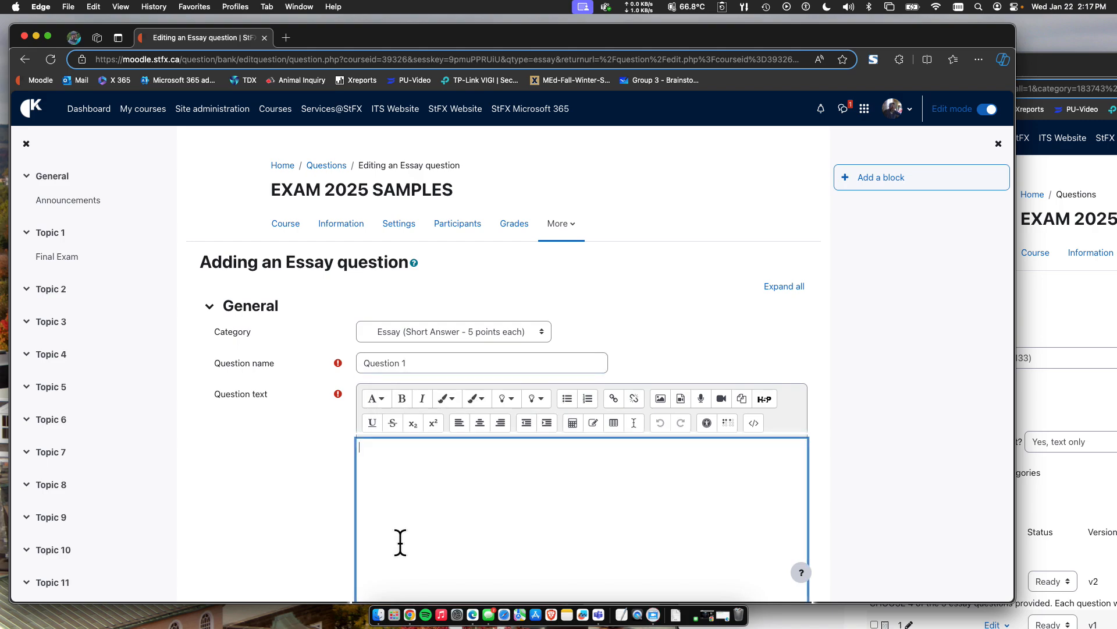
left_click(400, 362)
key("BackSpace")
key("BackSpace")
key("BackSpace")
key("BackSpace")
key("BackSpace")
key("BackSpace")
key("BackSpace")
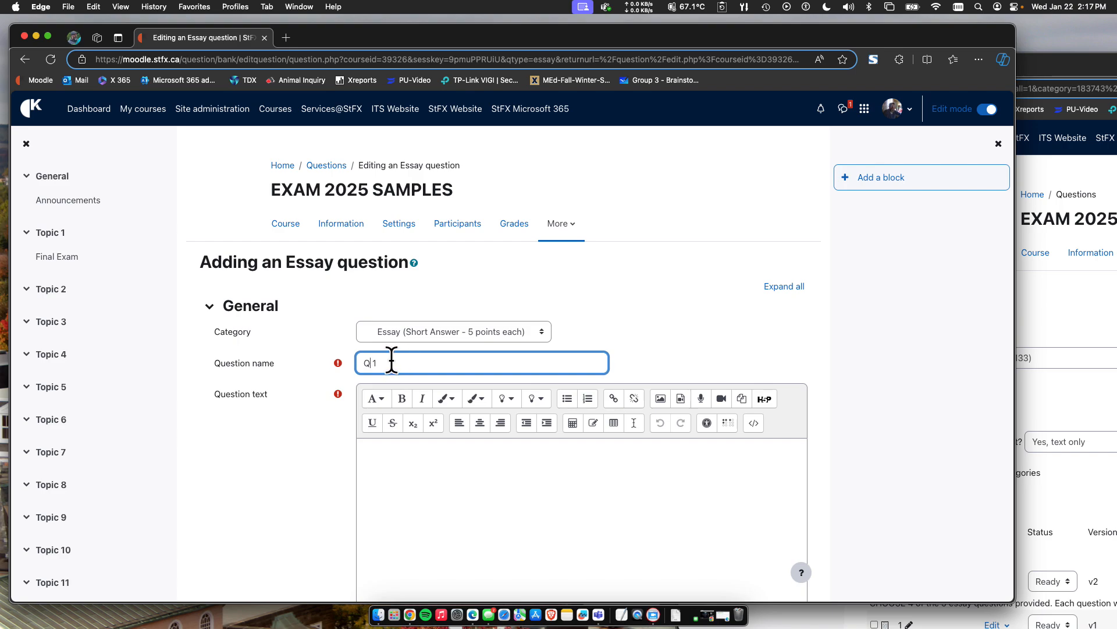
left_click(380, 449)
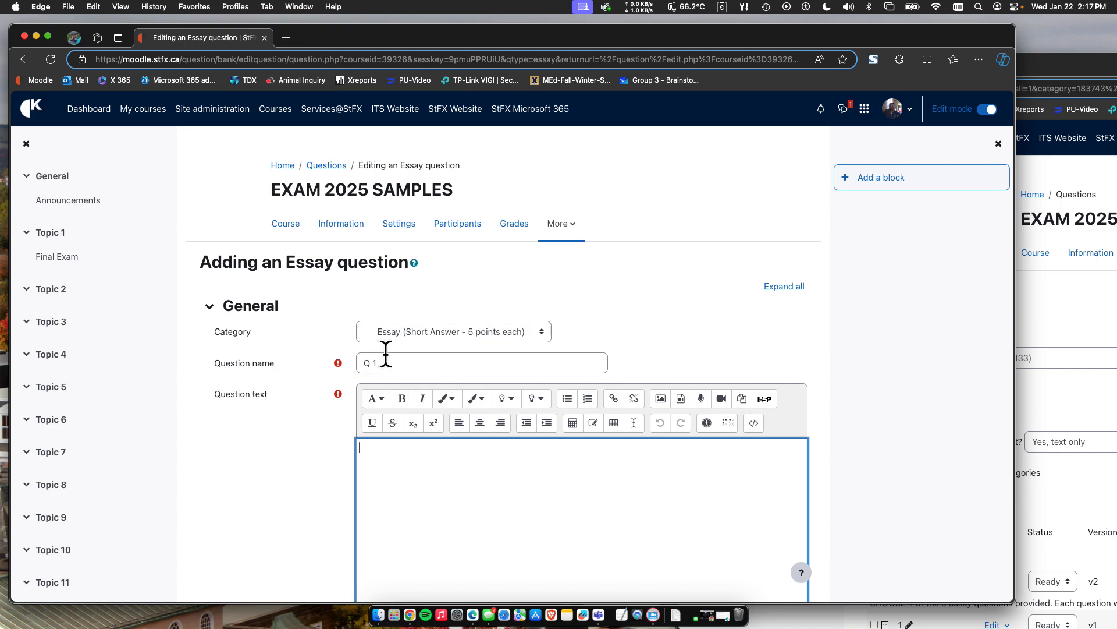
left_click(372, 362)
key("BackSpace")
key("BackSpace")
Enter "What is Moodle? Please explain in detail." as the essay question's text.
type("What is Moodle?")
scroll(414, 509, "down", 3)
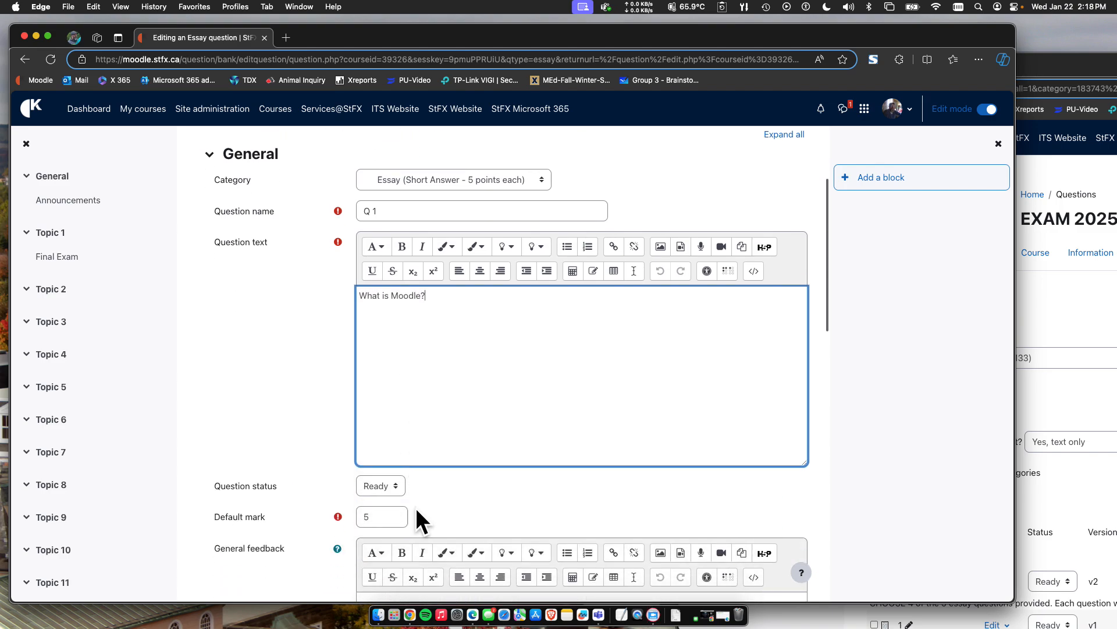
type("Please explain in detail.")
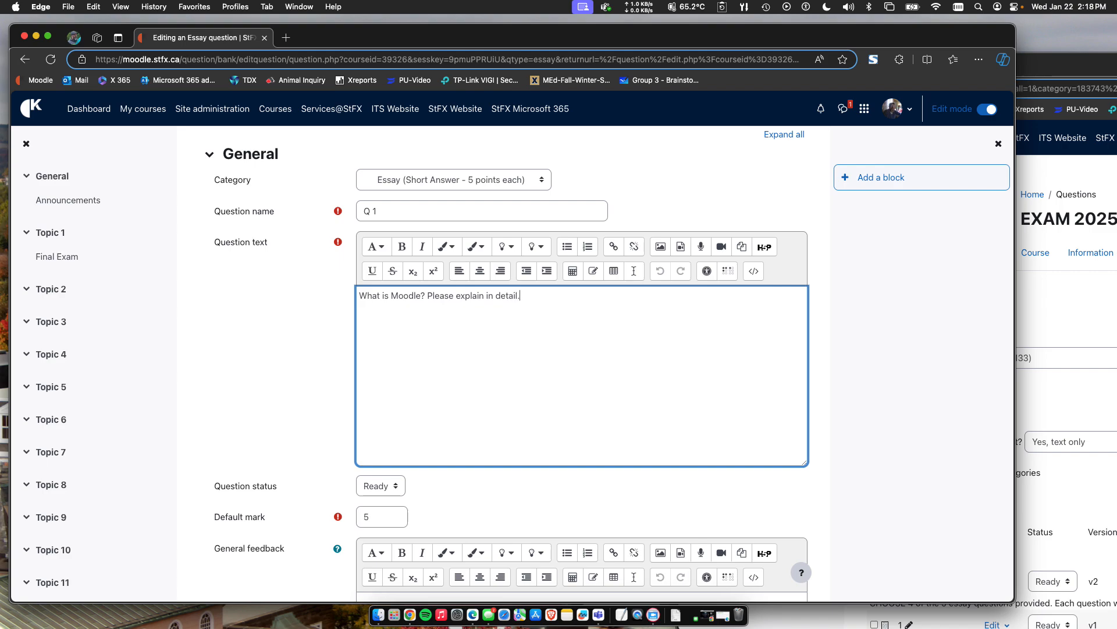
Review the remaining essay question settings and save the question to the question bank.
scroll(456, 366, "down", 2)
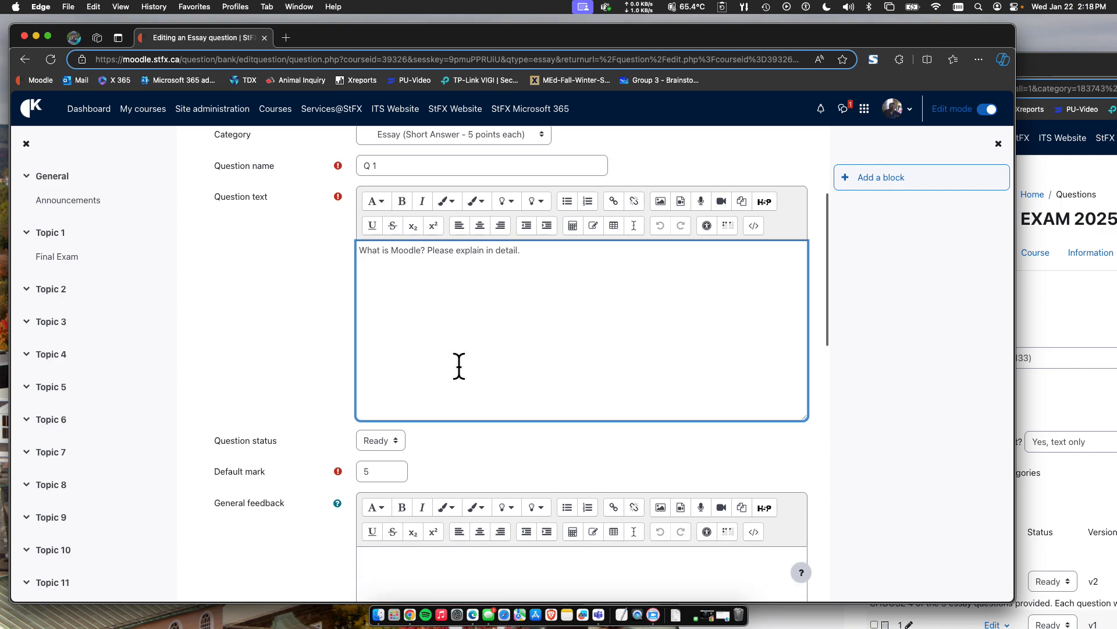
scroll(375, 399, "down", 2)
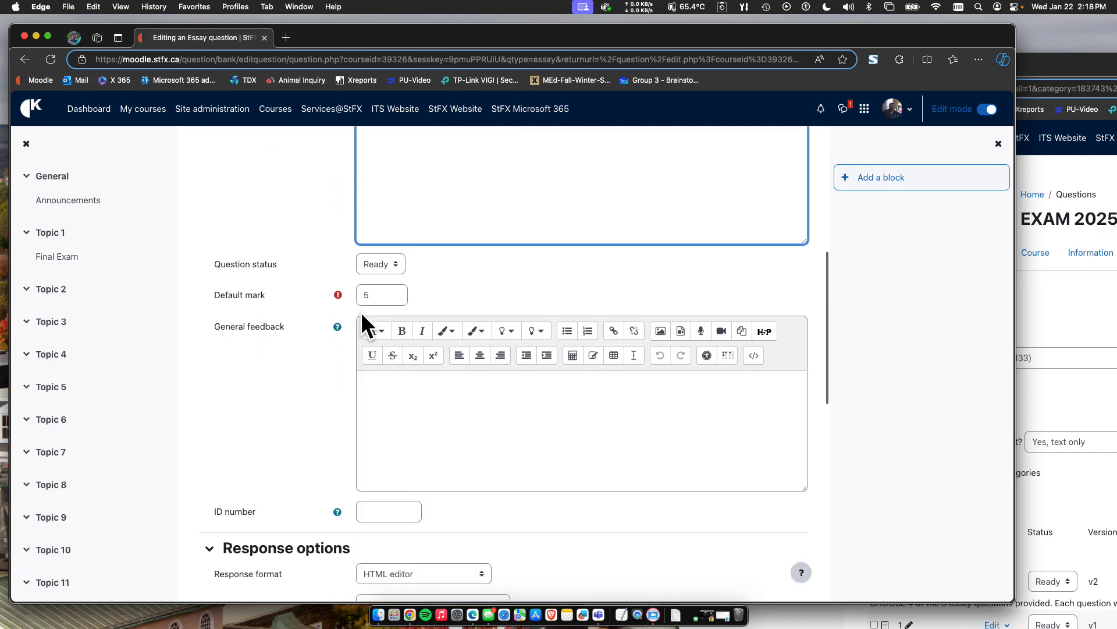
scroll(321, 370, "down", 1)
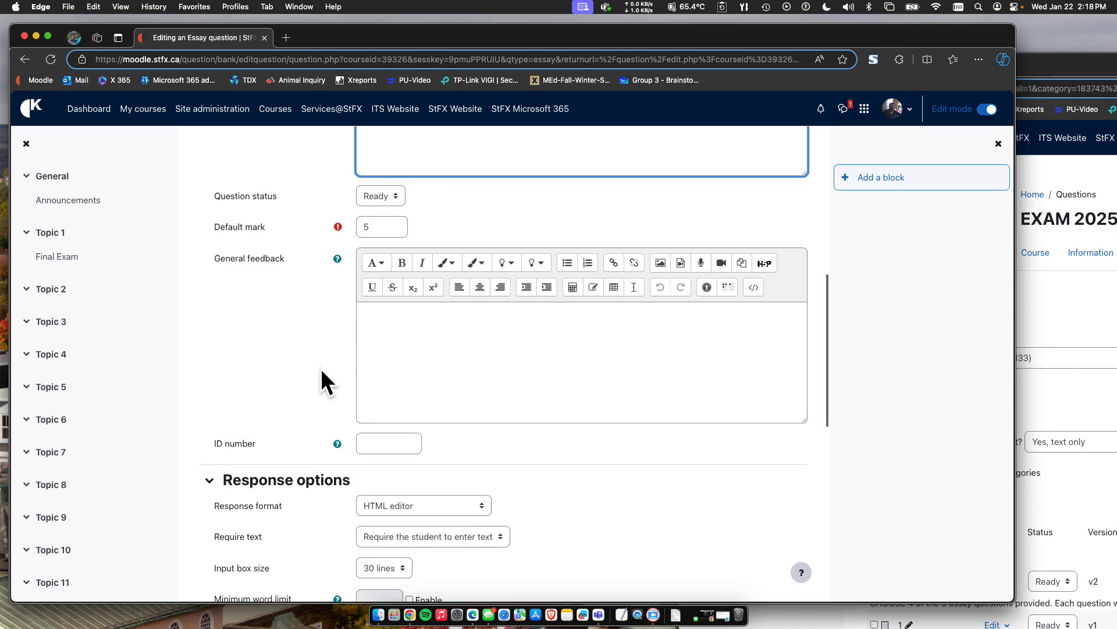
scroll(370, 317, "up", 5)
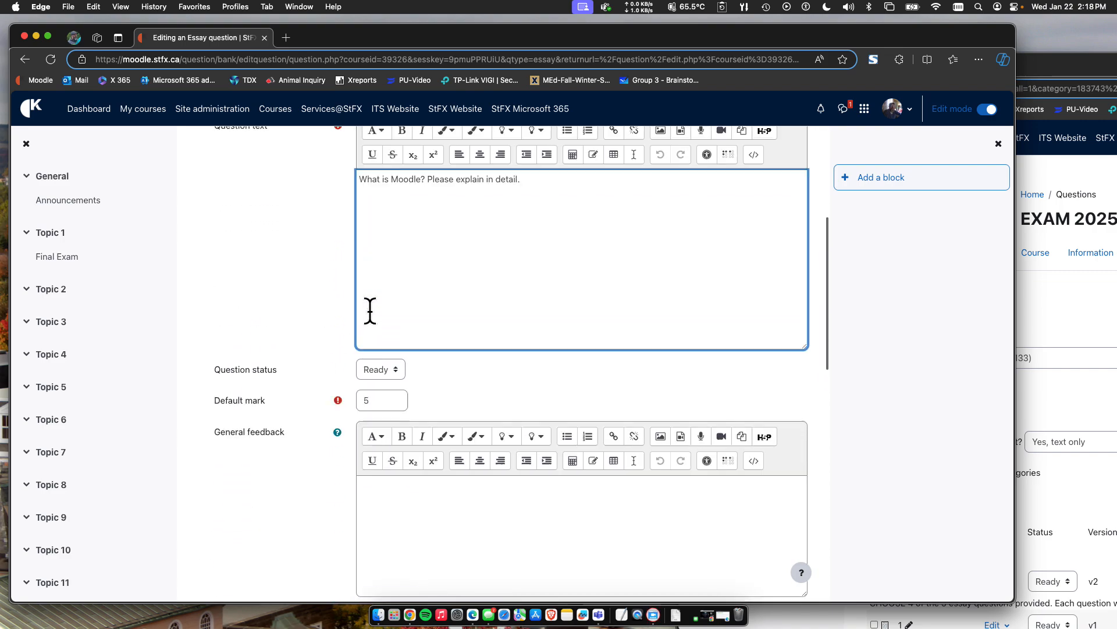
scroll(323, 411, "down", 15)
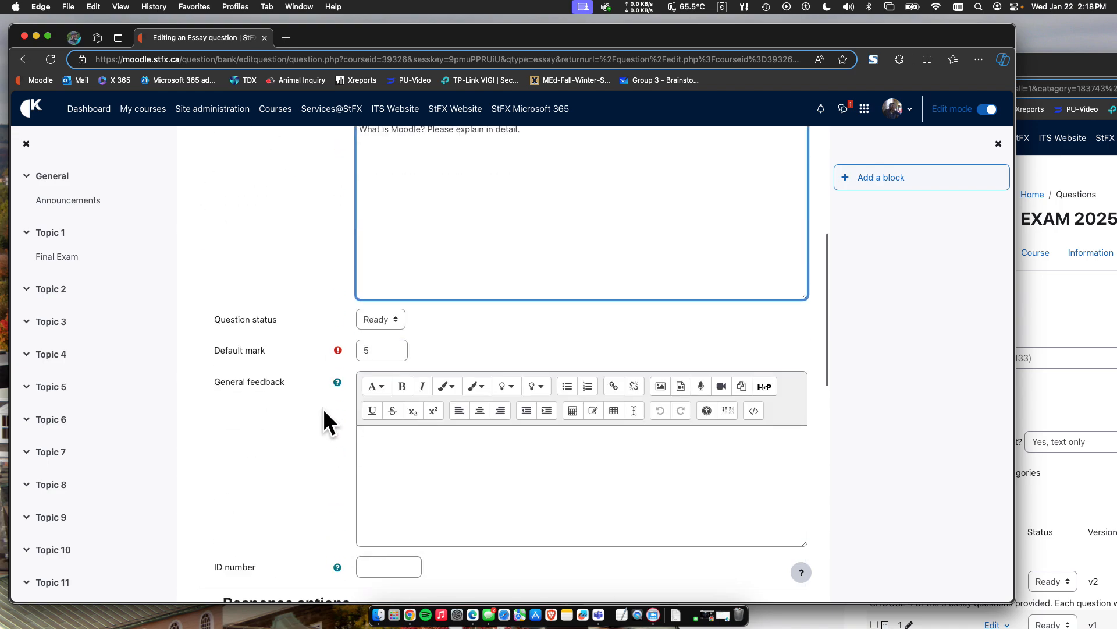
scroll(323, 407, "down", 3)
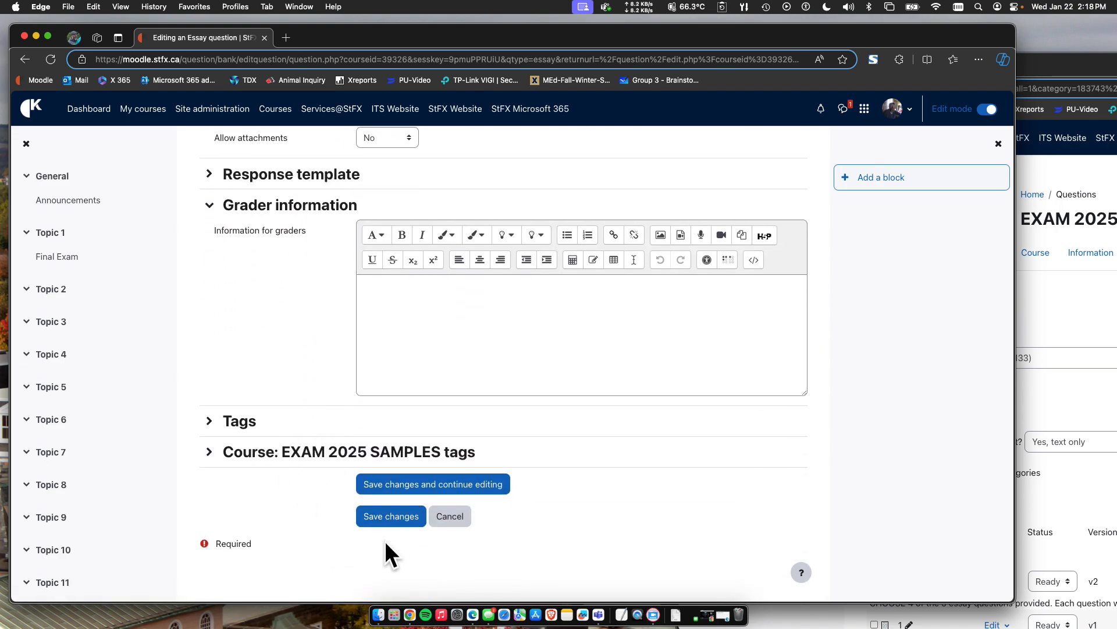
left_click(379, 515)
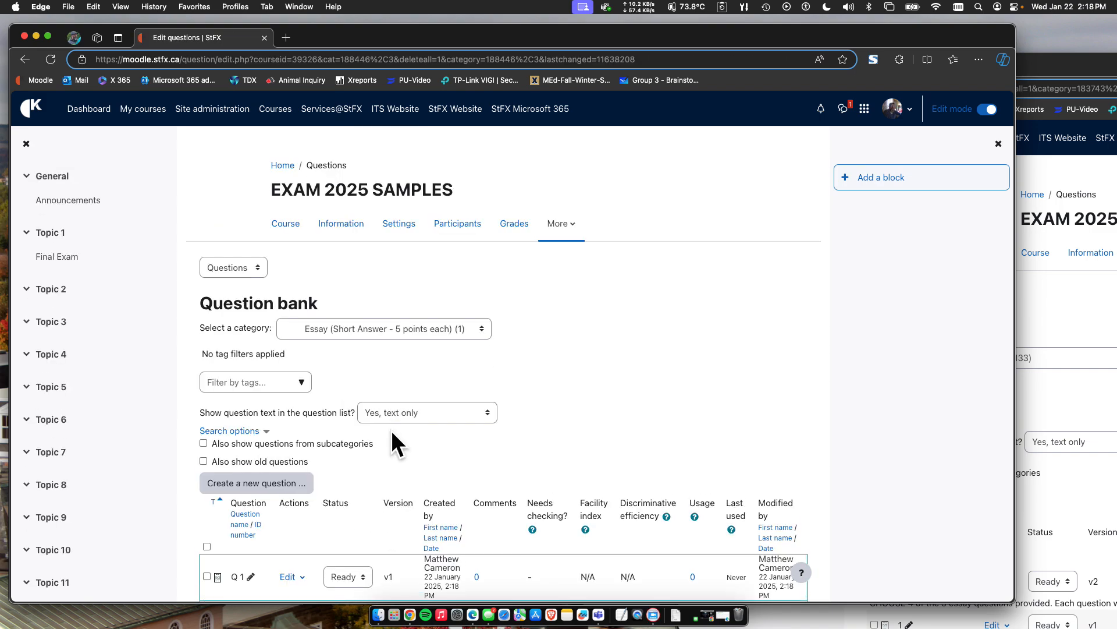
Check the saved Q 1 entry in the question list and view the list of question categories.
scroll(351, 406, "down", 3)
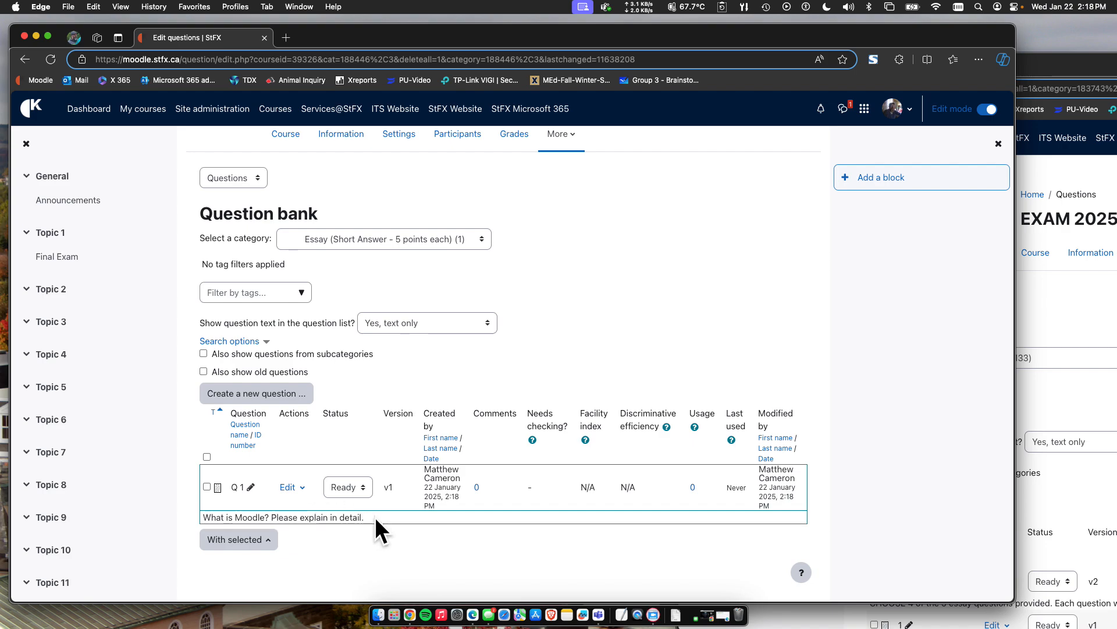
scroll(319, 361, "up", 3)
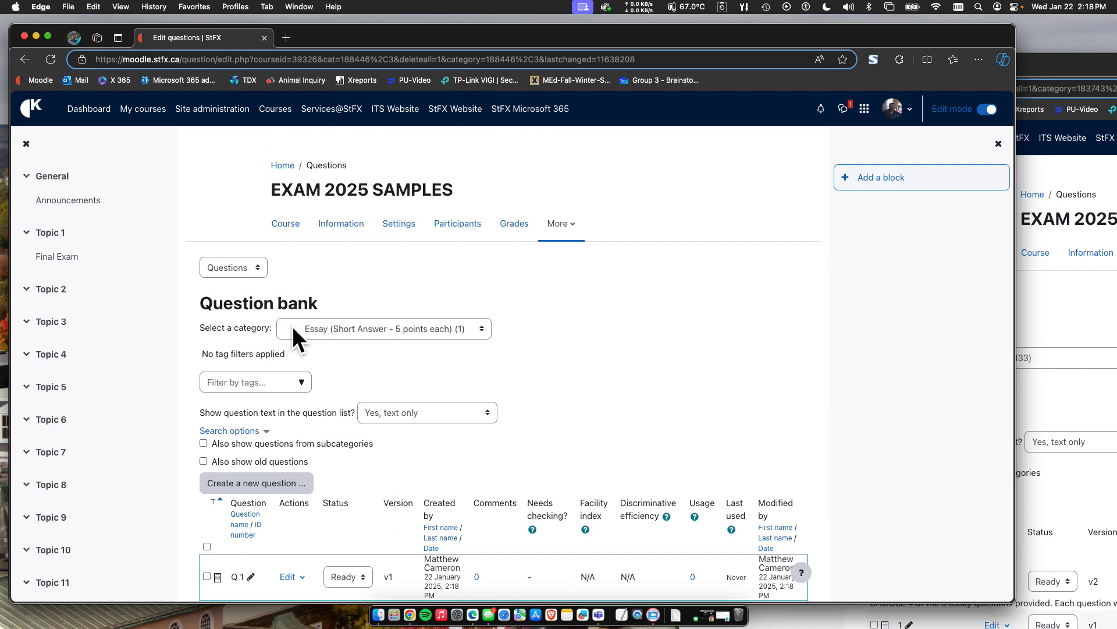
left_click(292, 328)
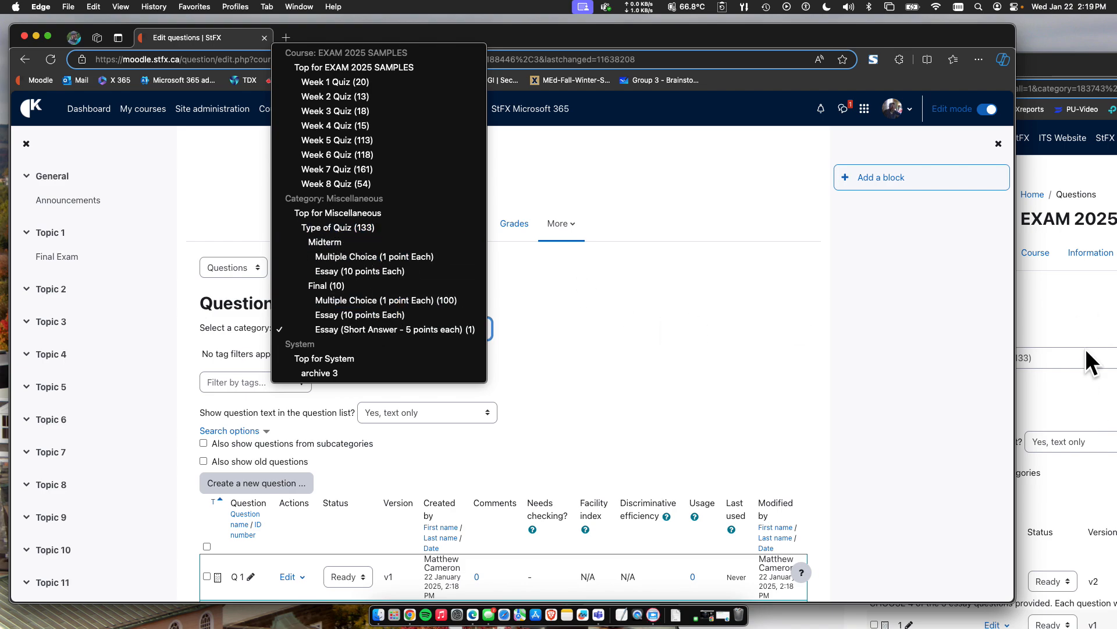
Switch to the second question bank window and examine the essay questions stored in the Type of Quiz category.
left_click(1053, 319)
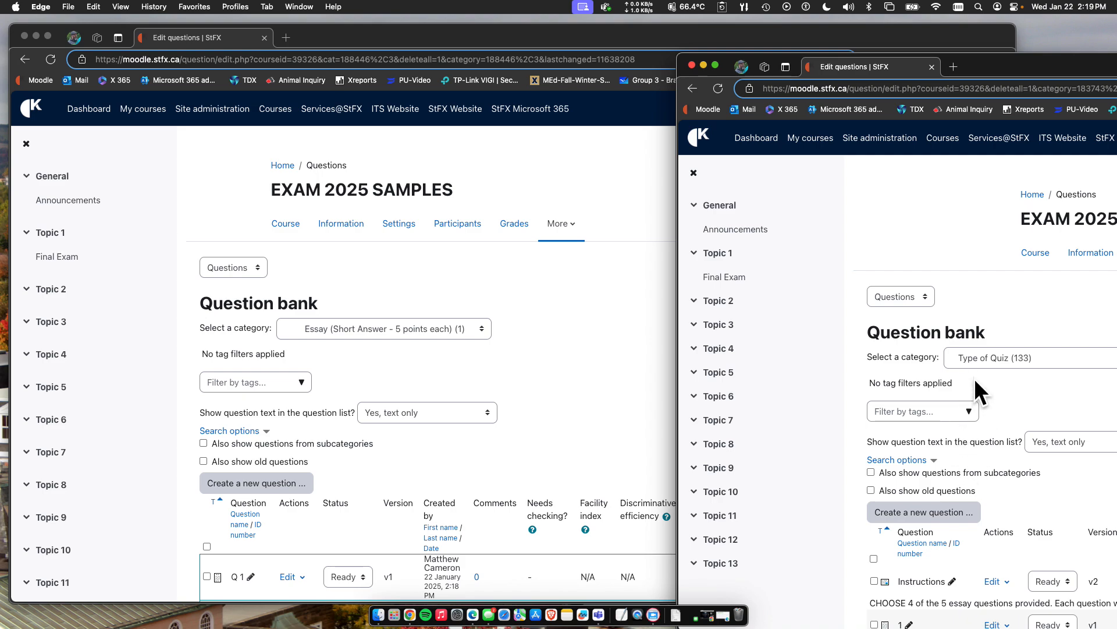
scroll(891, 394, "down", 5)
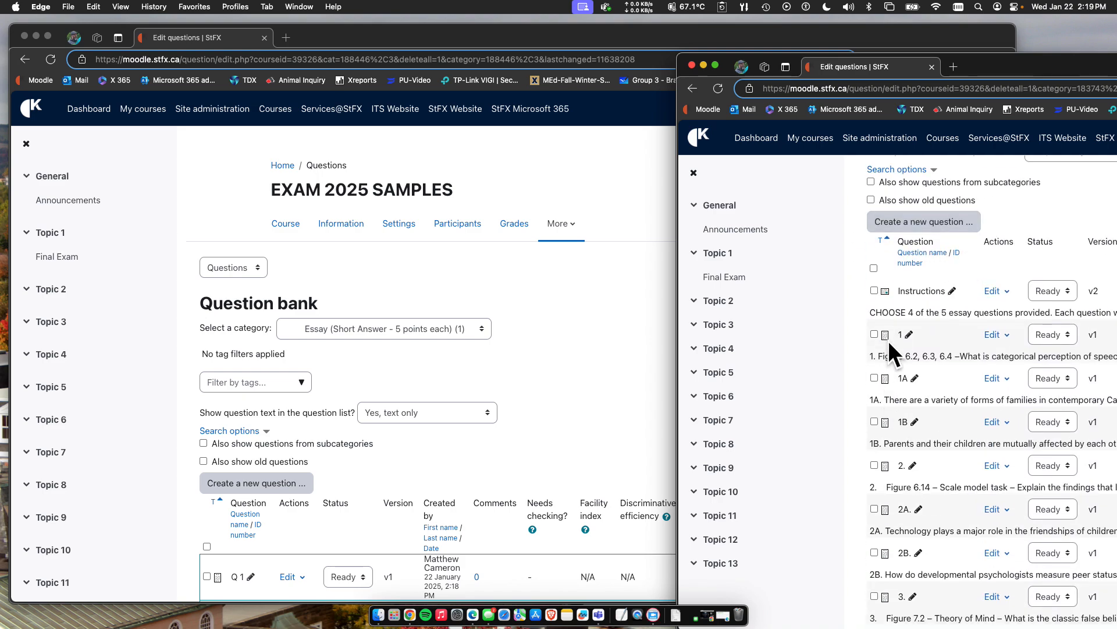
scroll(945, 270, "up", 3)
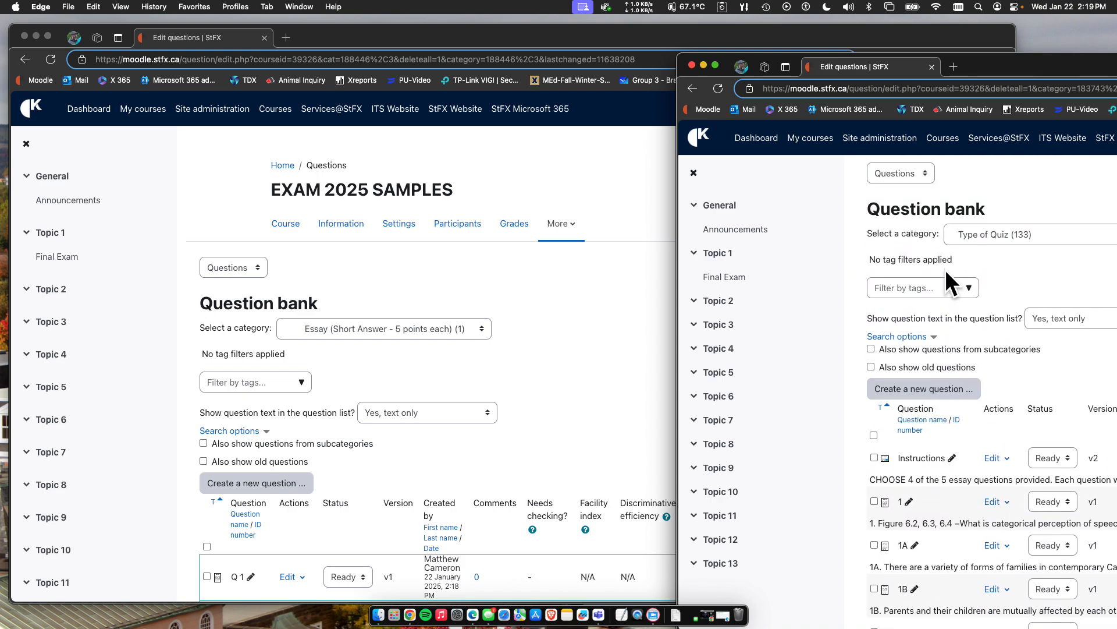
scroll(940, 348, "down", 4)
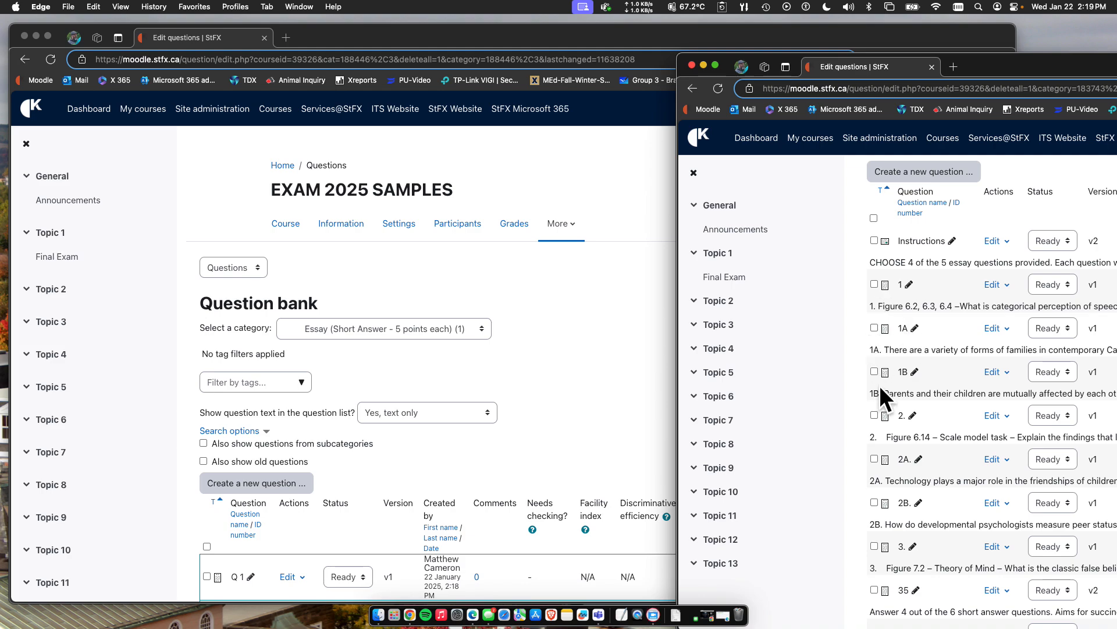
scroll(880, 419, "down", 3)
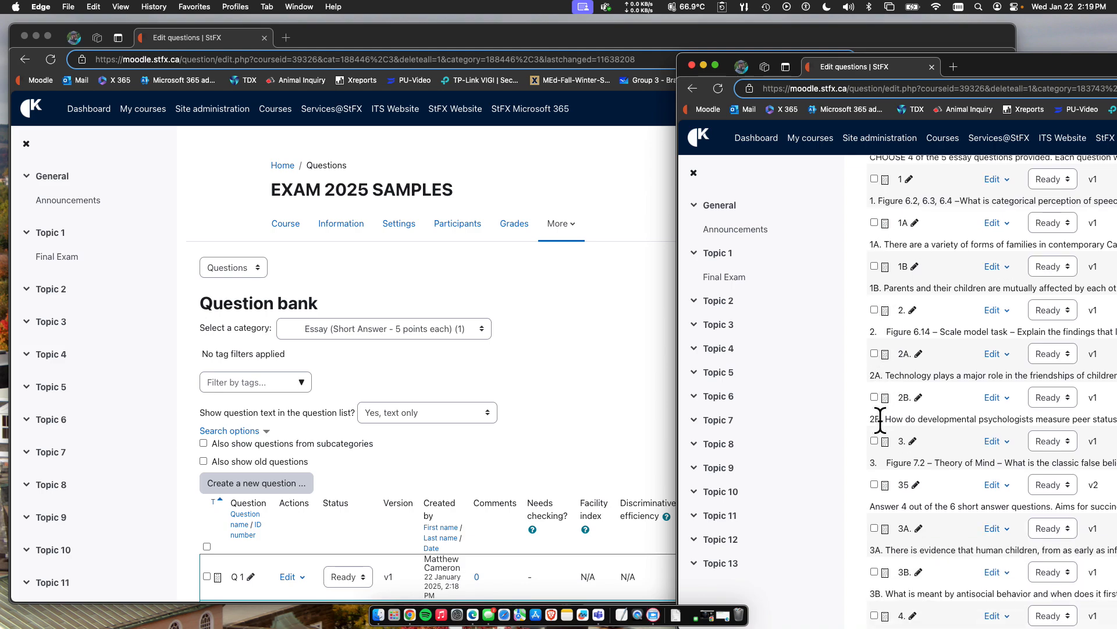
scroll(880, 419, "down", 5)
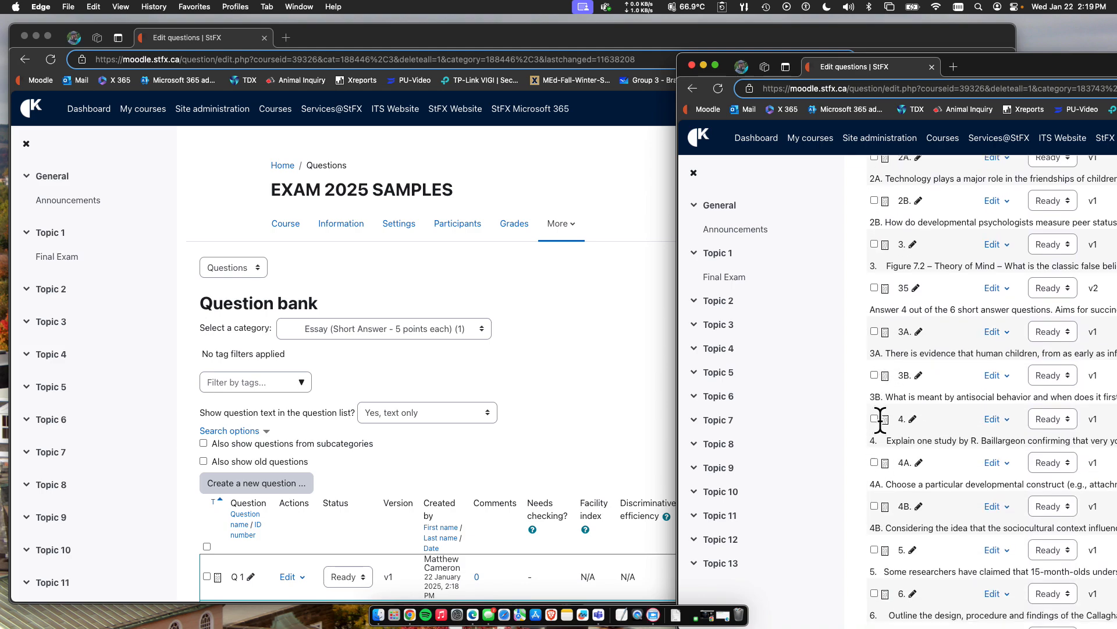
scroll(880, 419, "down", 10)
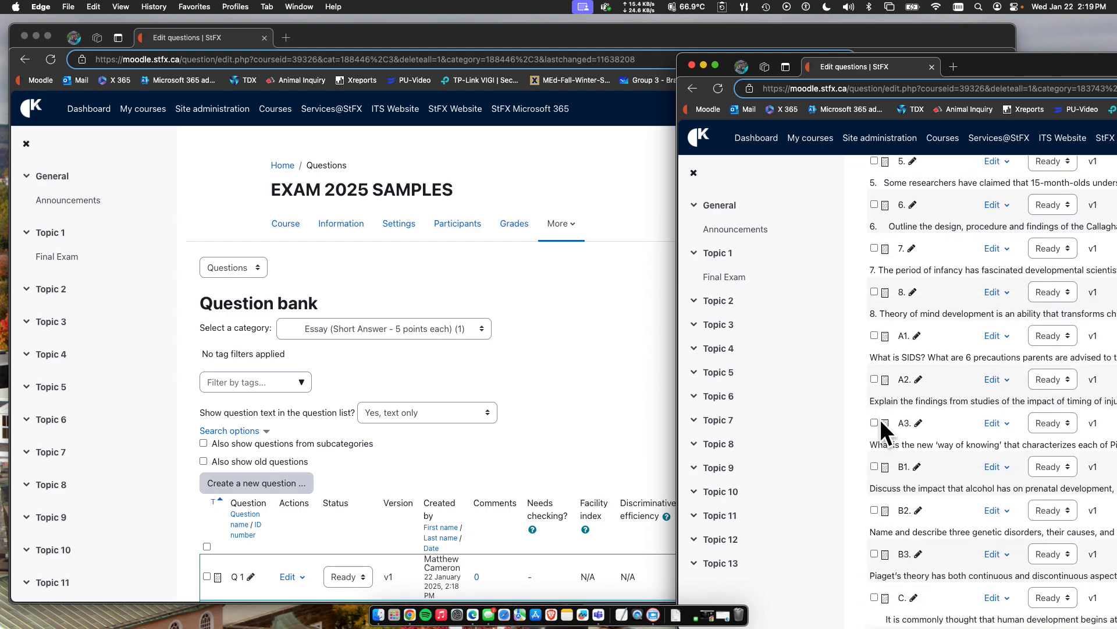
scroll(880, 429, "down", 1)
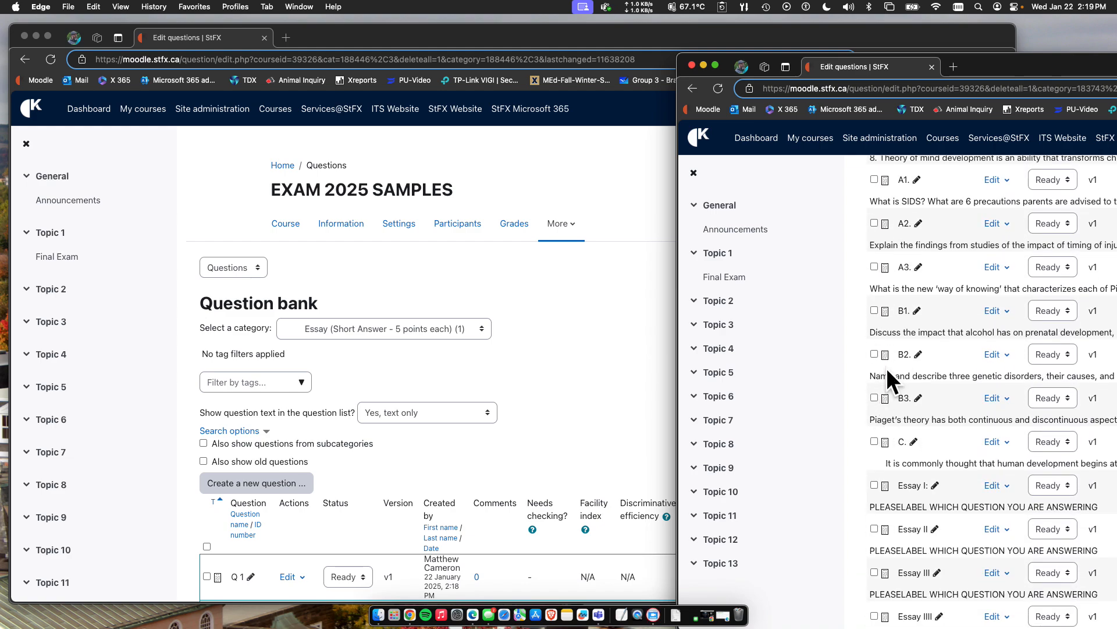
scroll(910, 427, "down", 1)
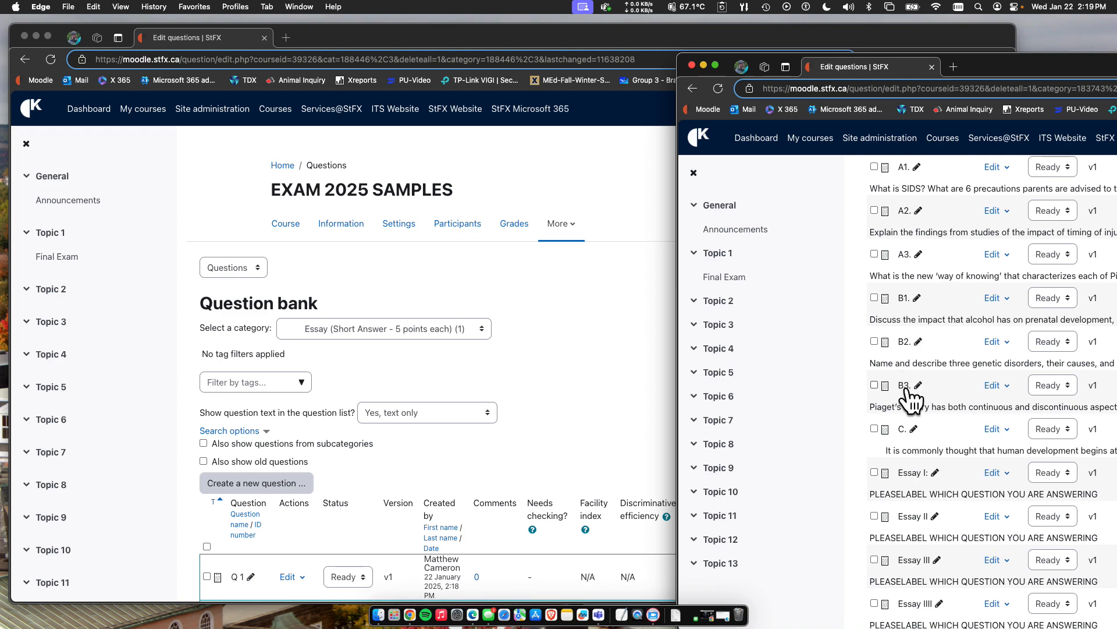
scroll(906, 448, "down", 2)
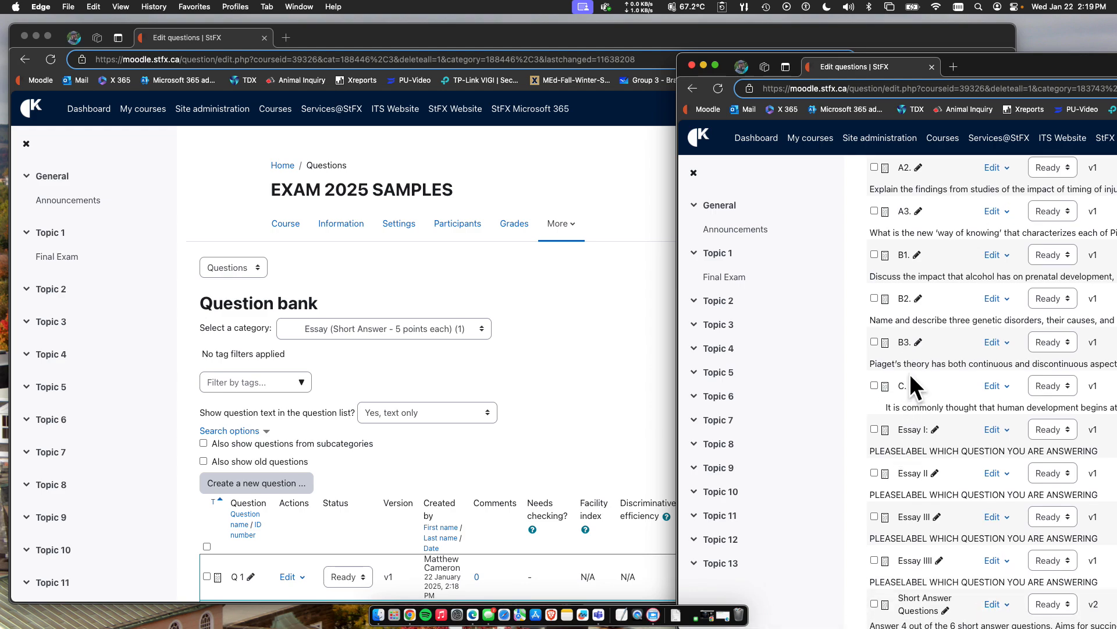
scroll(915, 469, "down", 2)
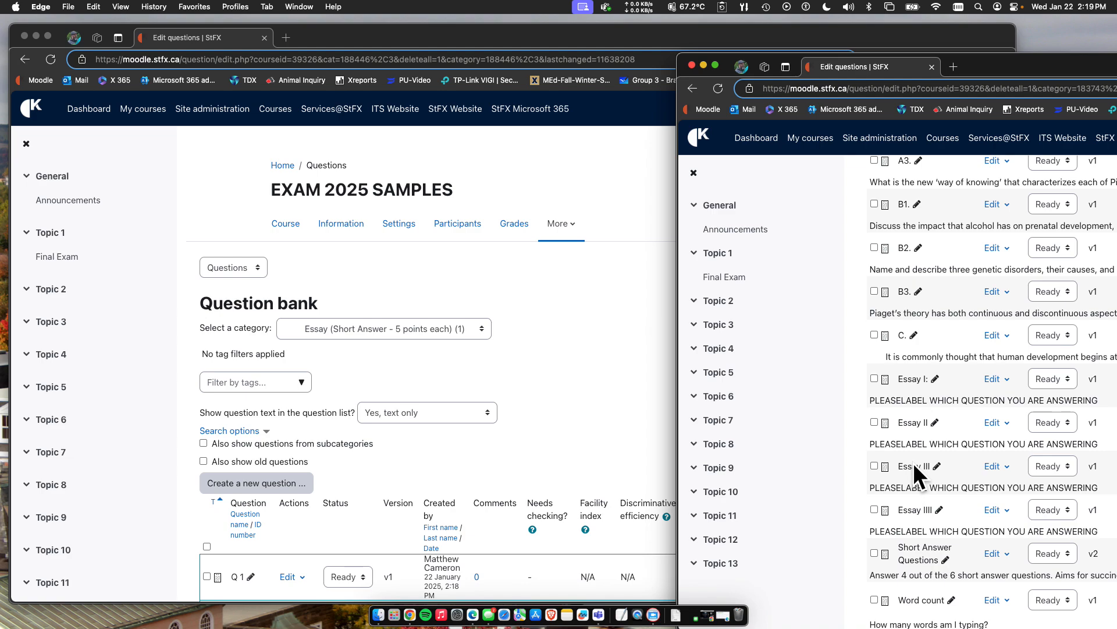
Examine the question types further down the Type of Quiz list and return to the start of the list.
scroll(913, 462, "down", 6)
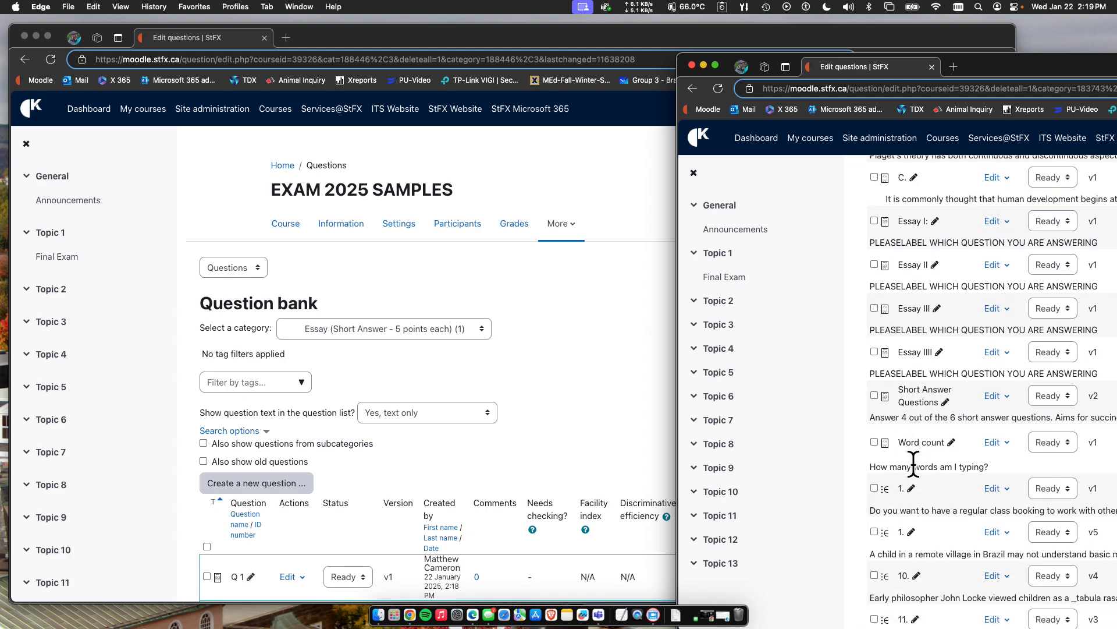
scroll(913, 463, "down", 3)
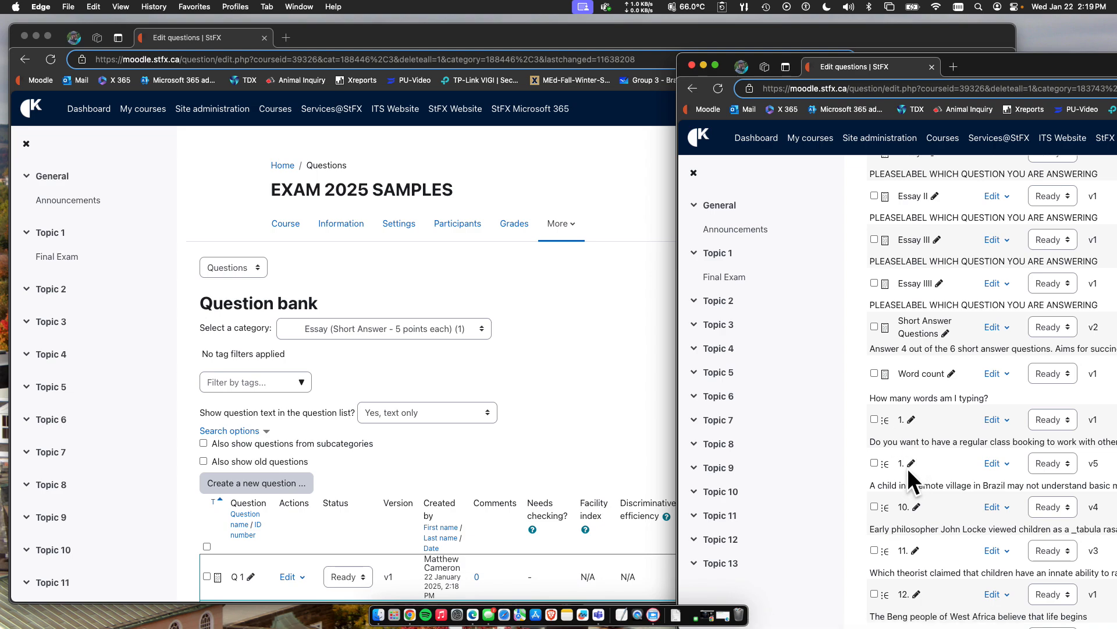
scroll(916, 480, "down", 2)
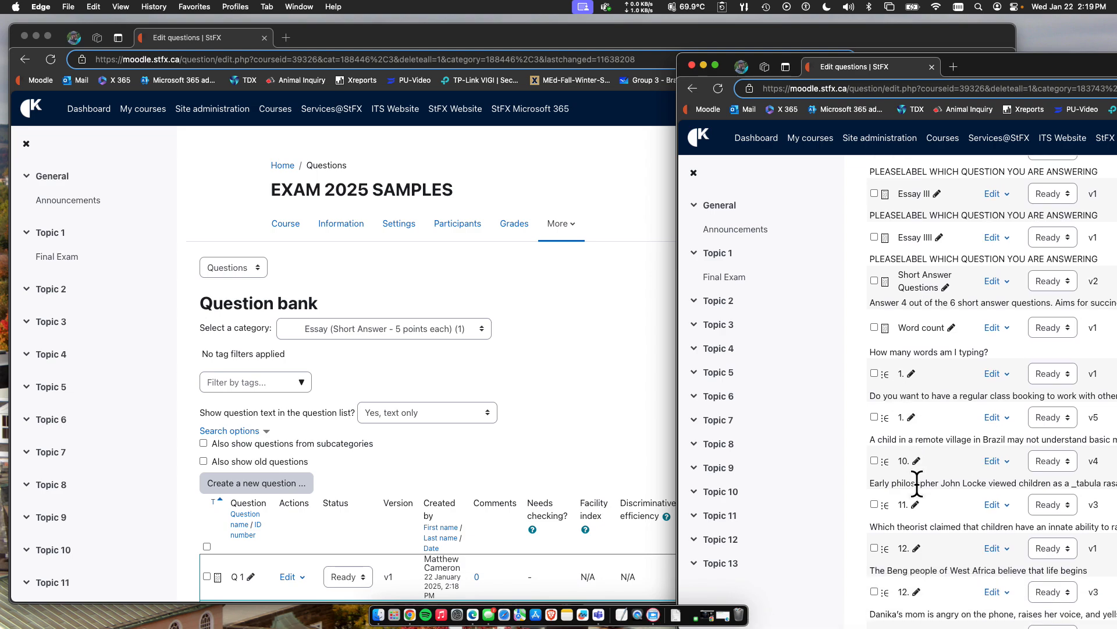
scroll(917, 483, "down", 2)
scroll(910, 465, "down", 2)
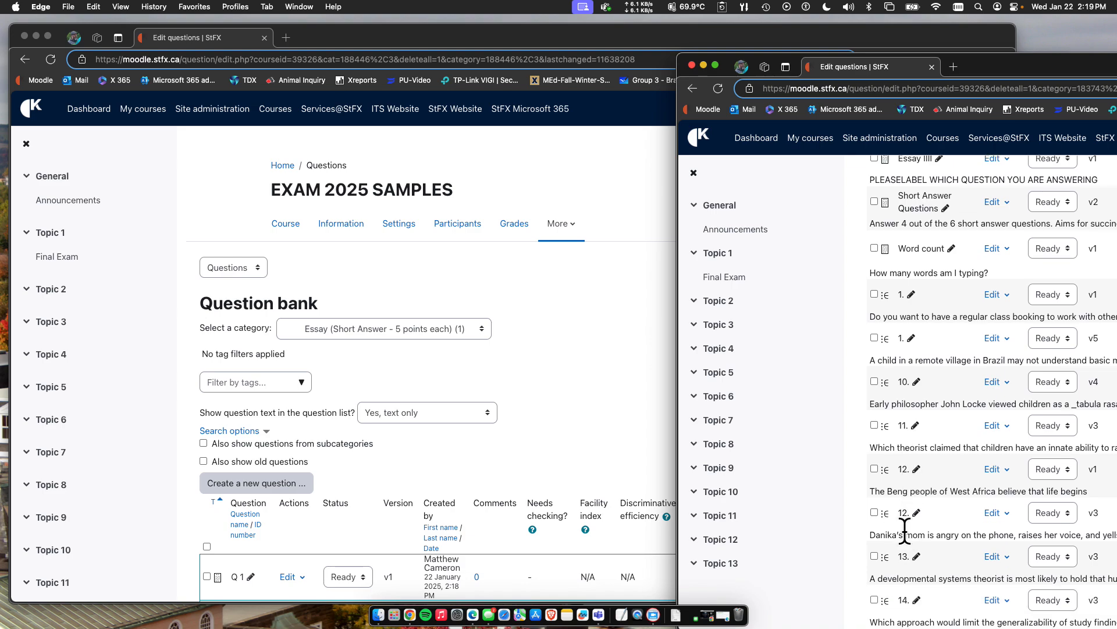
scroll(905, 529, "down", 10)
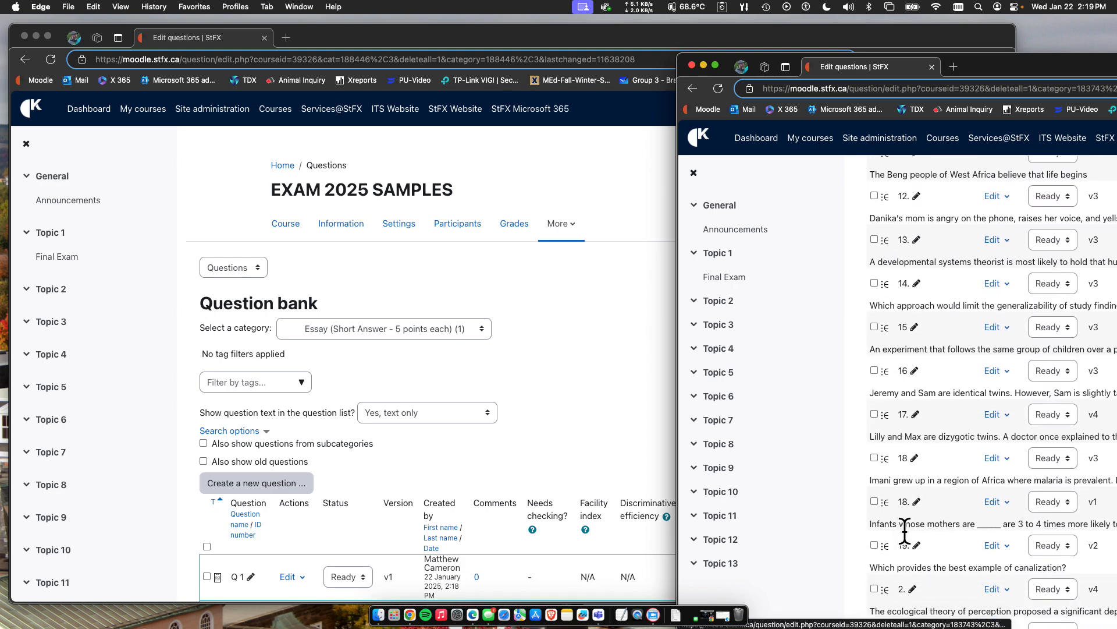
scroll(931, 460, "up", 5)
scroll(931, 452, "up", 20)
scroll(931, 452, "up", 20)
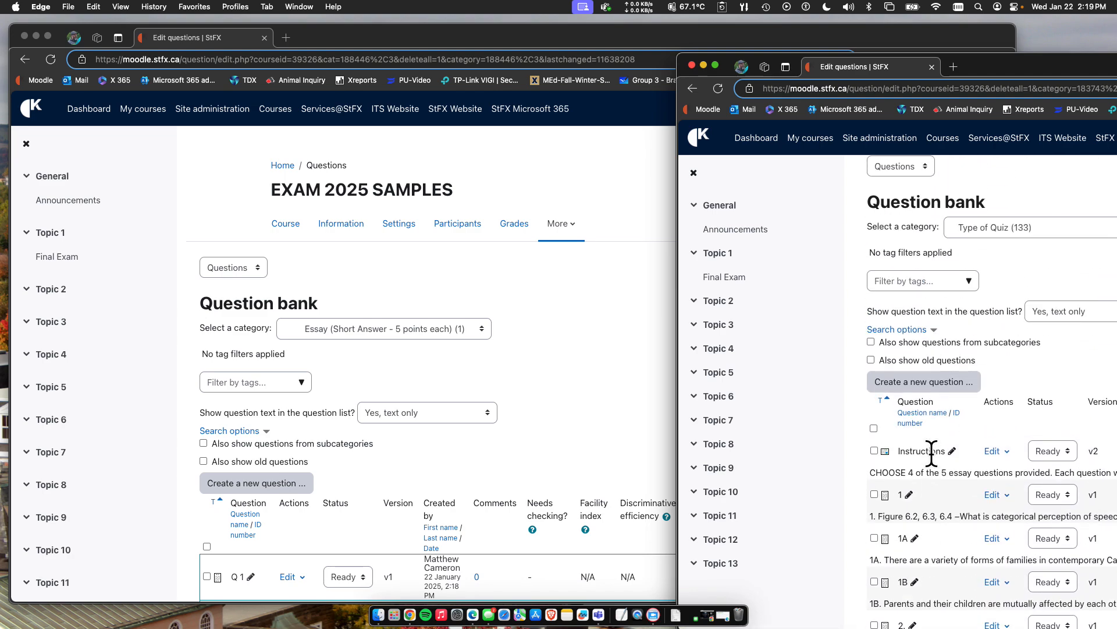
Find question 12, "The Beng people of West Africa believe that life begins", in the list and open it for editing.
scroll(908, 494, "down", 5)
scroll(907, 485, "down", 2)
scroll(909, 471, "down", 15)
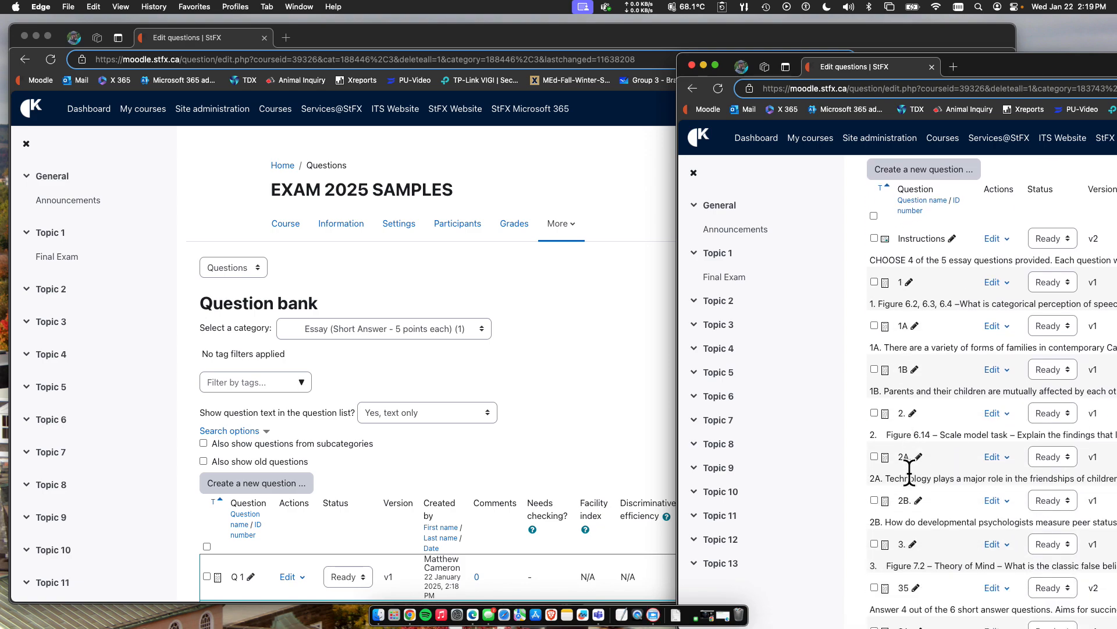
scroll(910, 494, "down", 5)
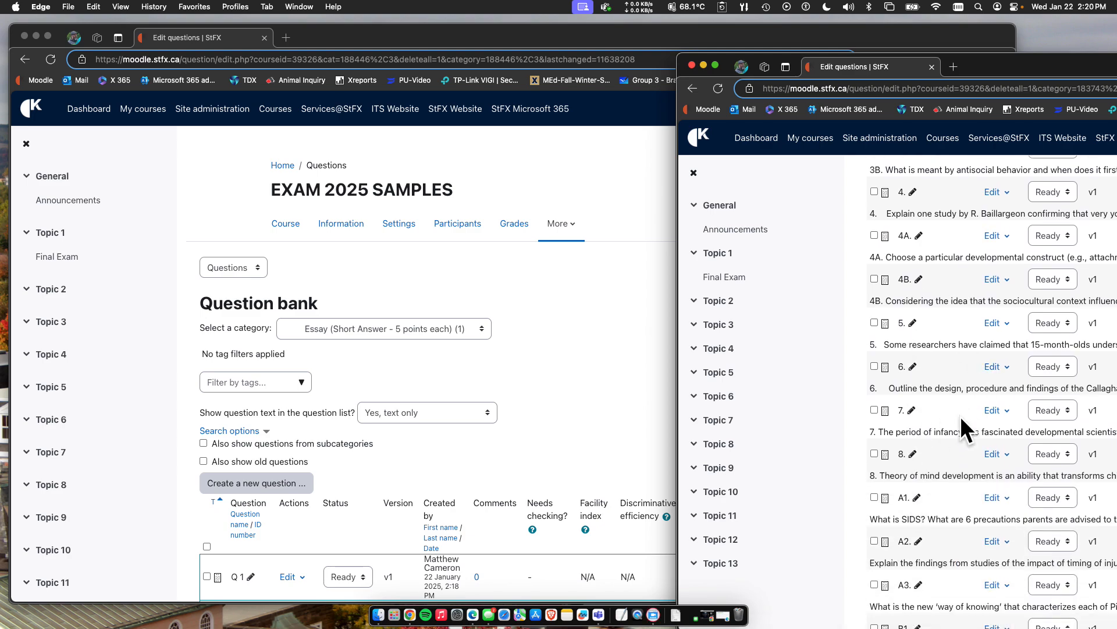
scroll(928, 452, "down", 8)
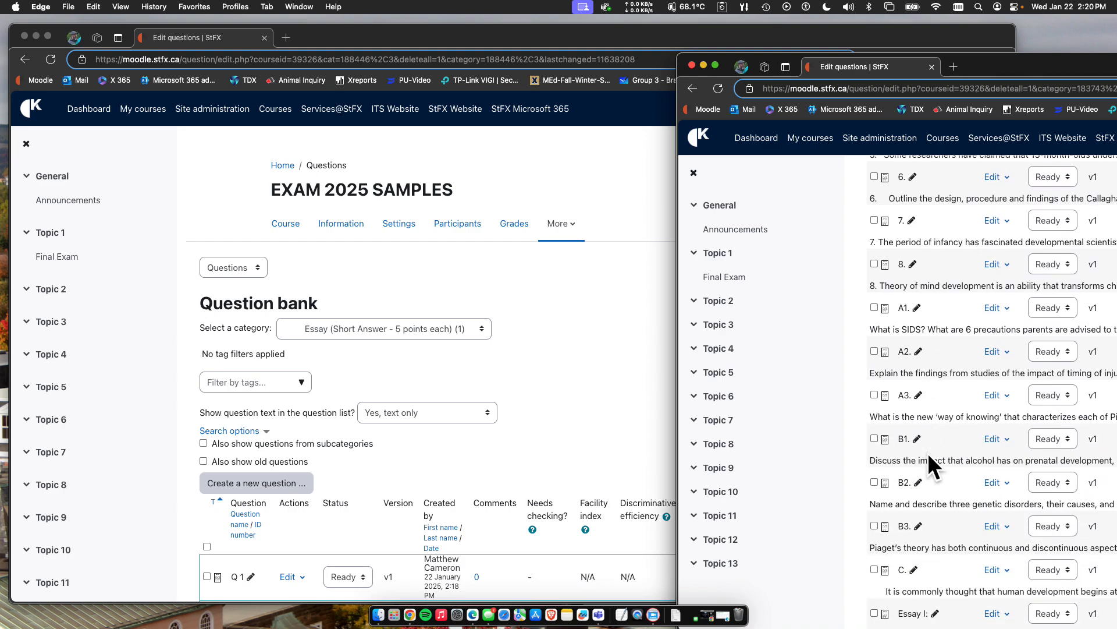
scroll(928, 452, "down", 20)
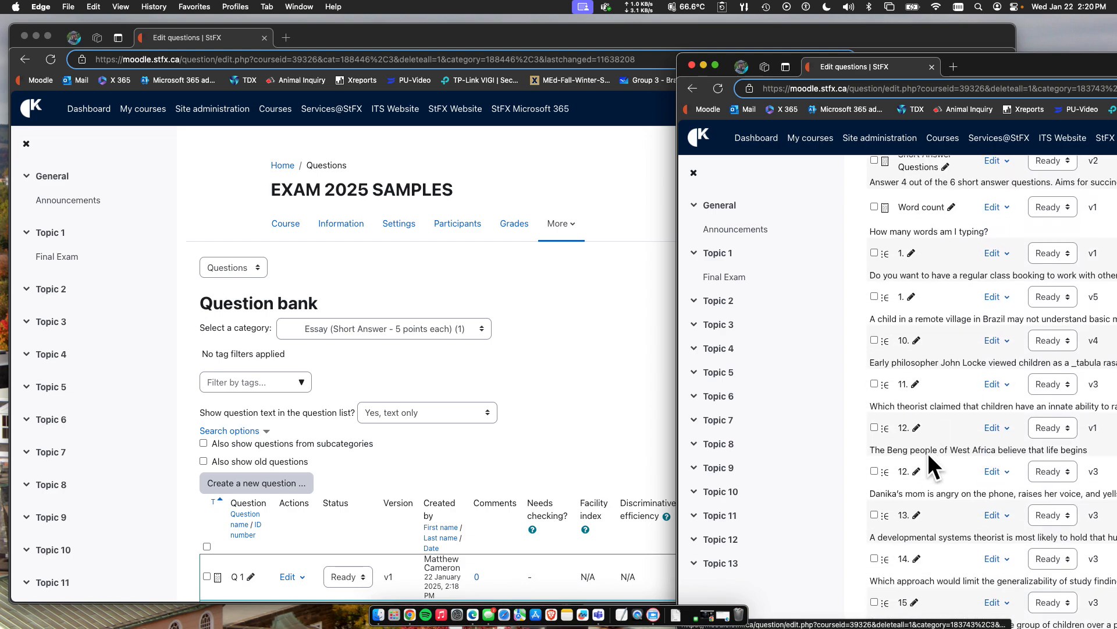
scroll(928, 454, "down", 2)
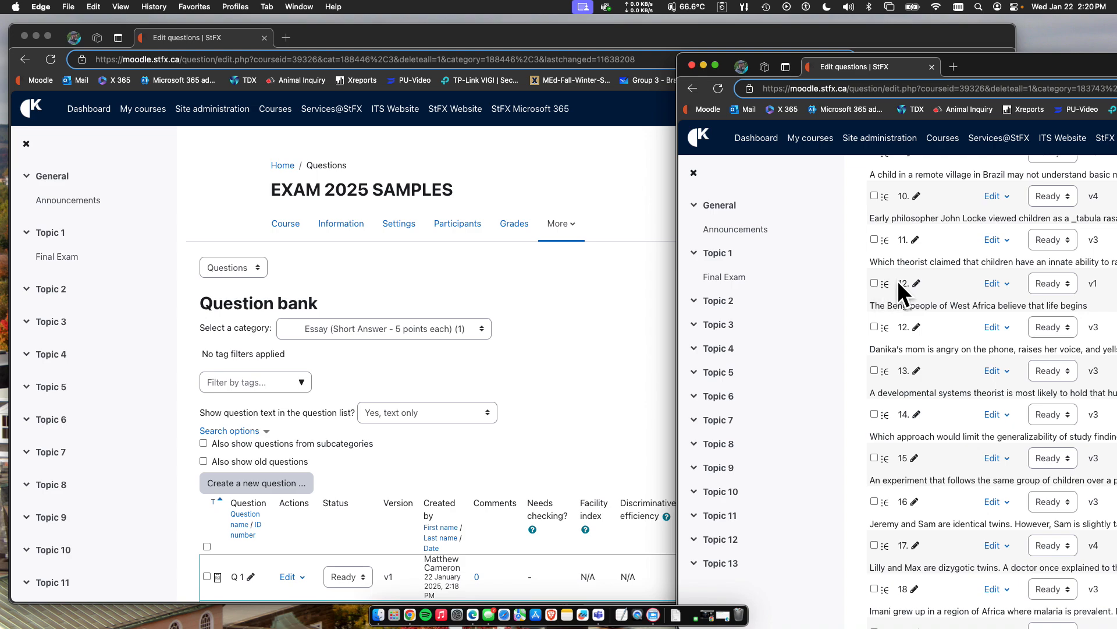
left_click(993, 285)
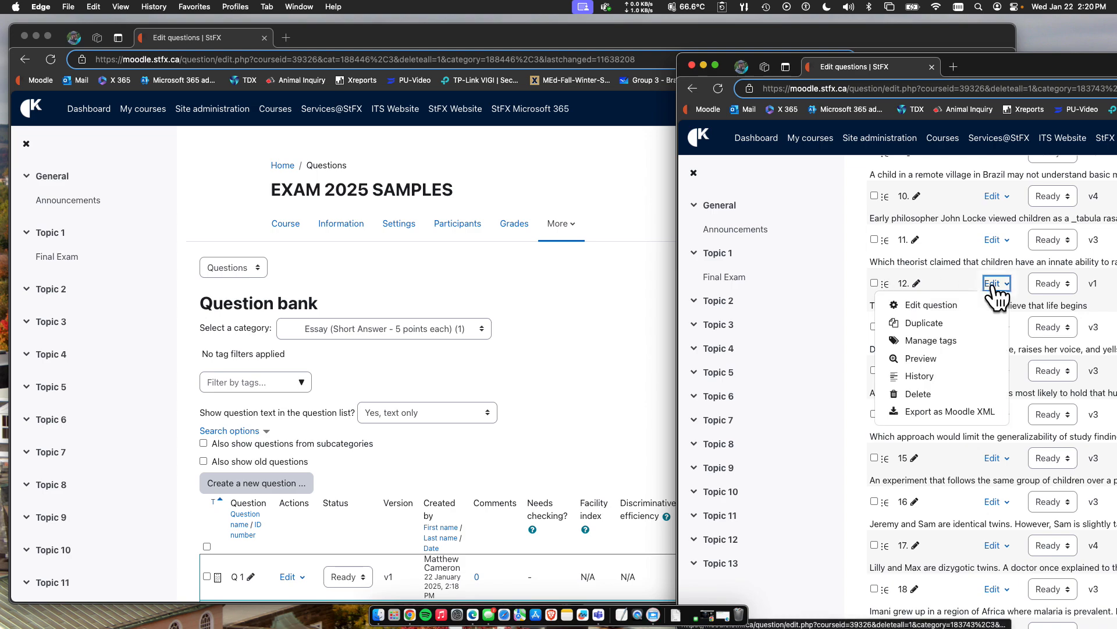
left_click(936, 308)
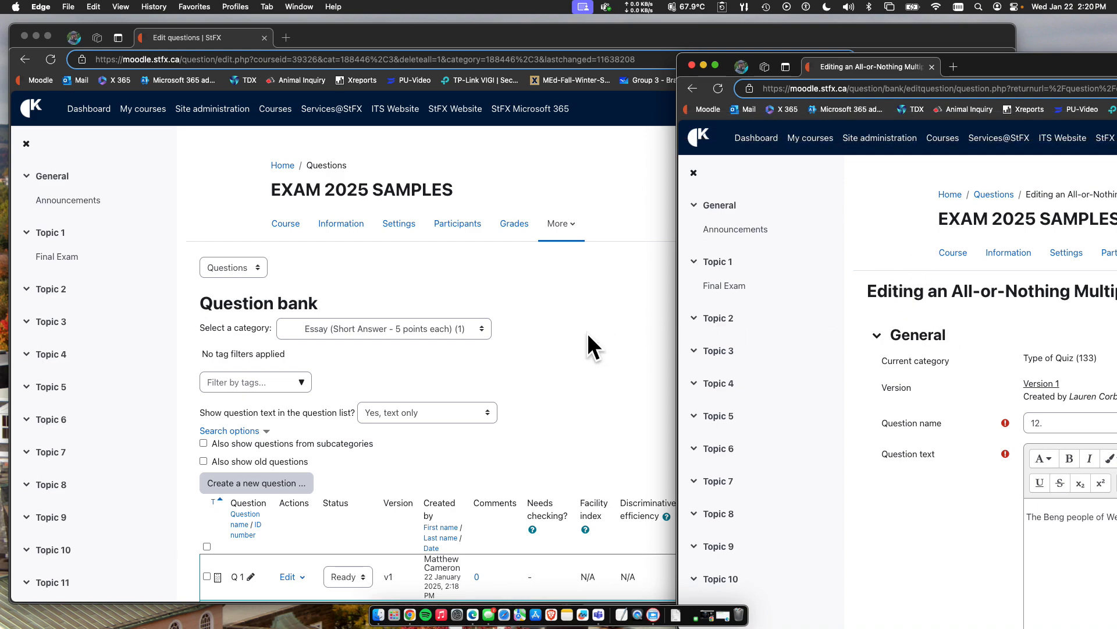
Move the question editing window further into view and examine question 12's general settings, including choice shuffling and numbering.
scroll(823, 412, "down", 2)
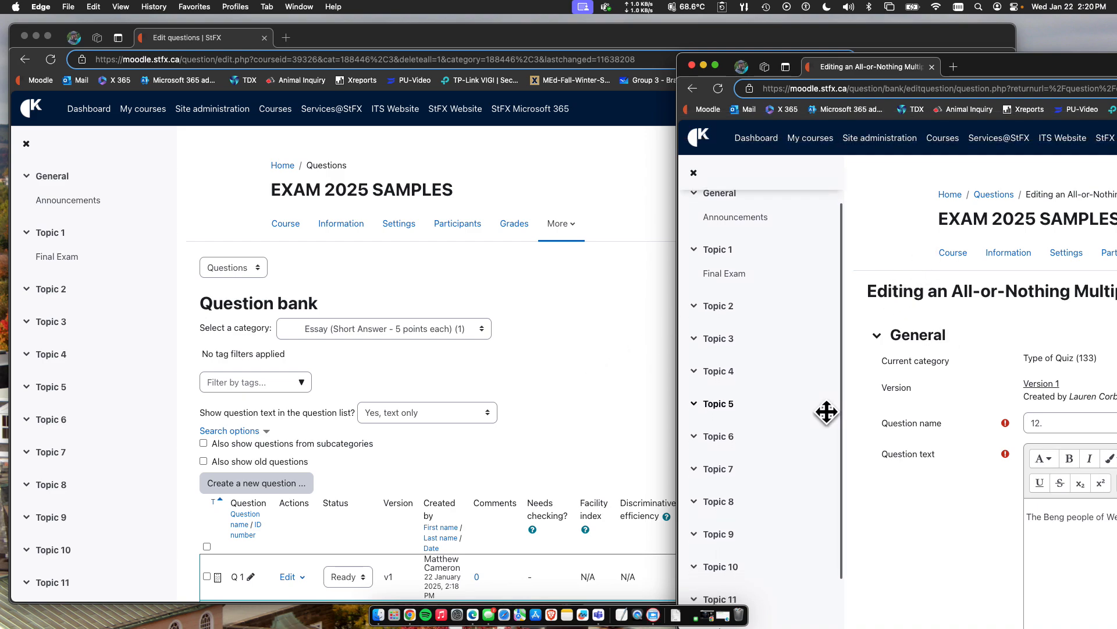
scroll(934, 469, "down", 5)
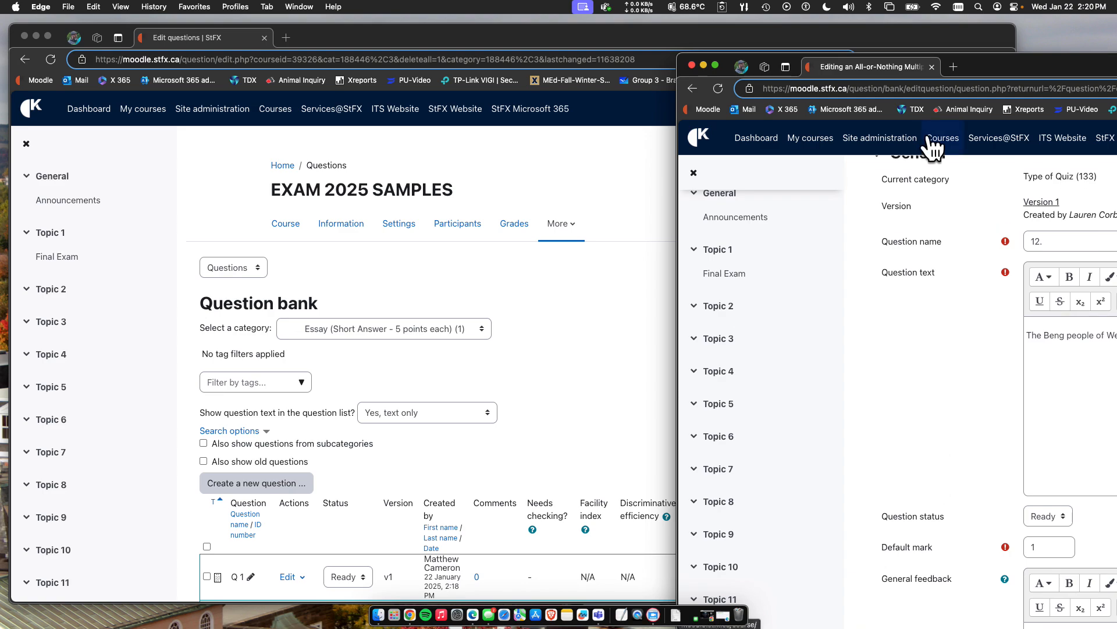
left_click_drag(990, 67, 693, 60)
scroll(693, 365, "down", 10)
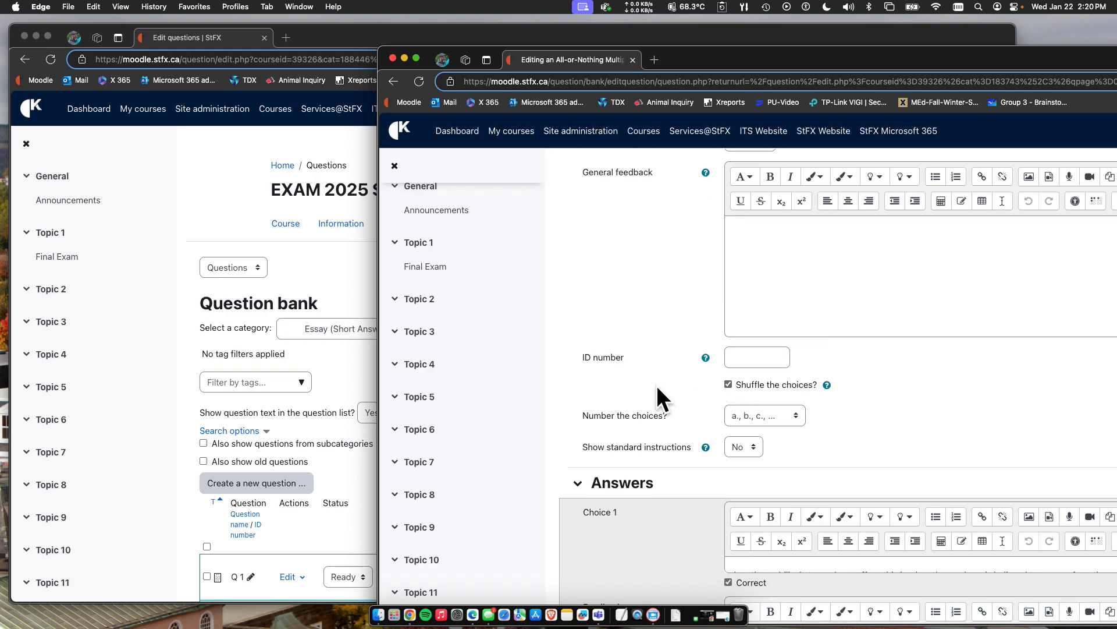
scroll(657, 385, "down", 1)
scroll(635, 335, "down", 3)
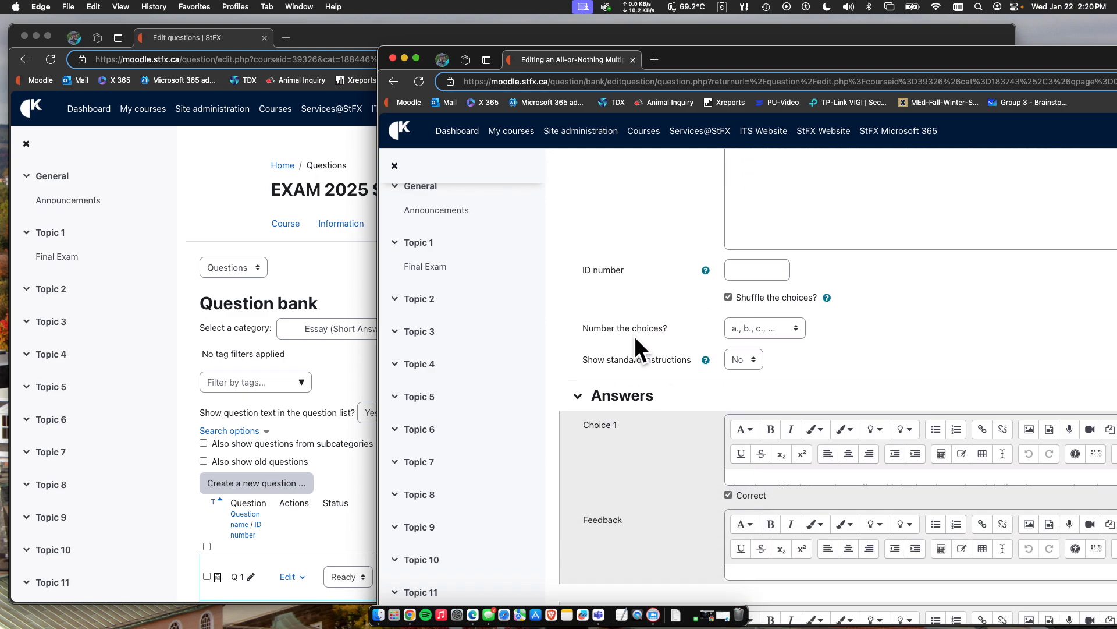
Examine question 12's answer choices 1 to 4, with their correct-answer markings and feedback fields.
scroll(496, 376, "down", 1)
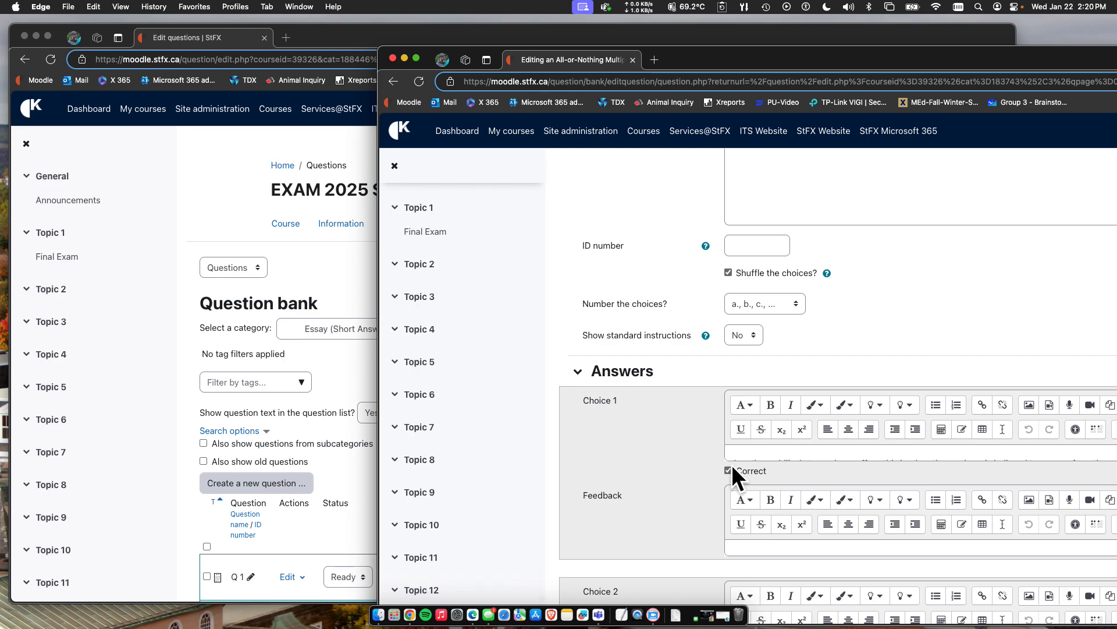
scroll(677, 470, "down", 1)
scroll(681, 485, "down", 9)
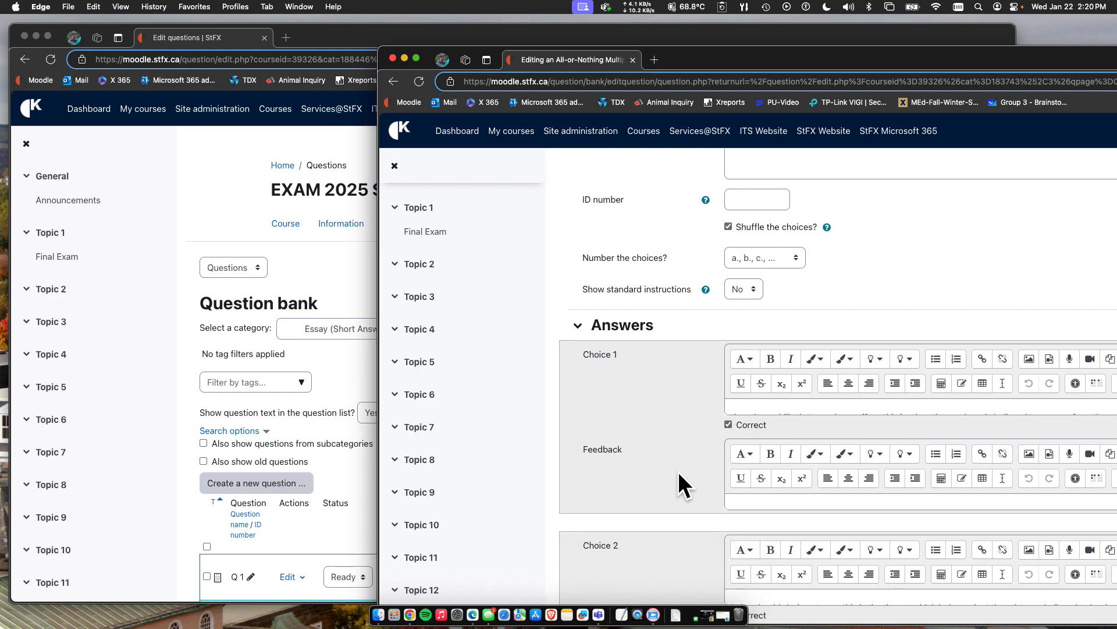
scroll(687, 474, "down", 10)
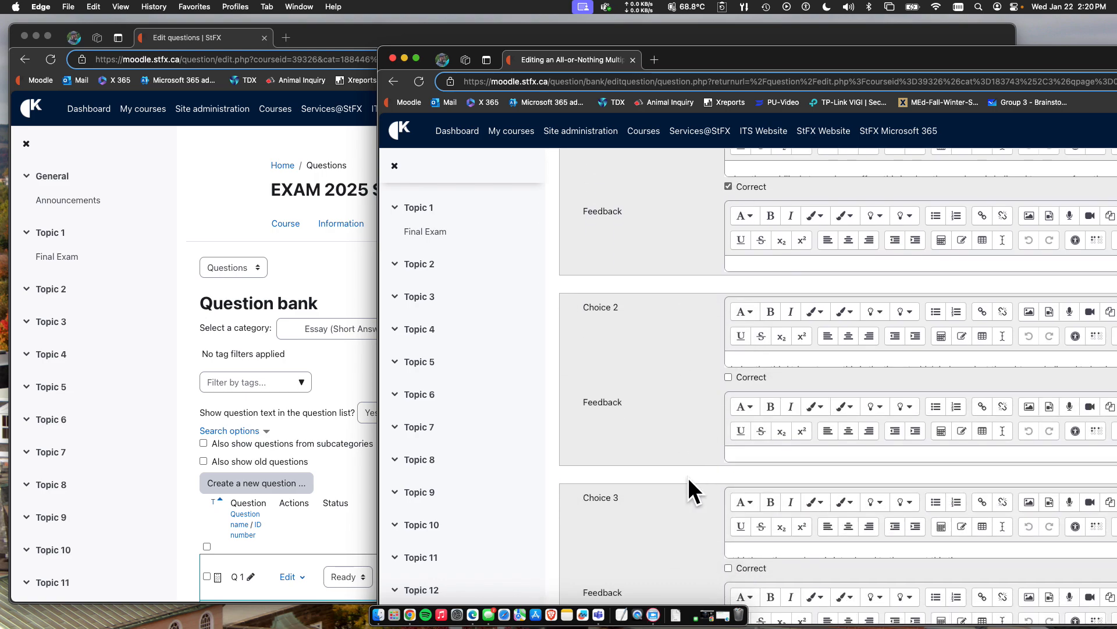
scroll(688, 477, "down", 3)
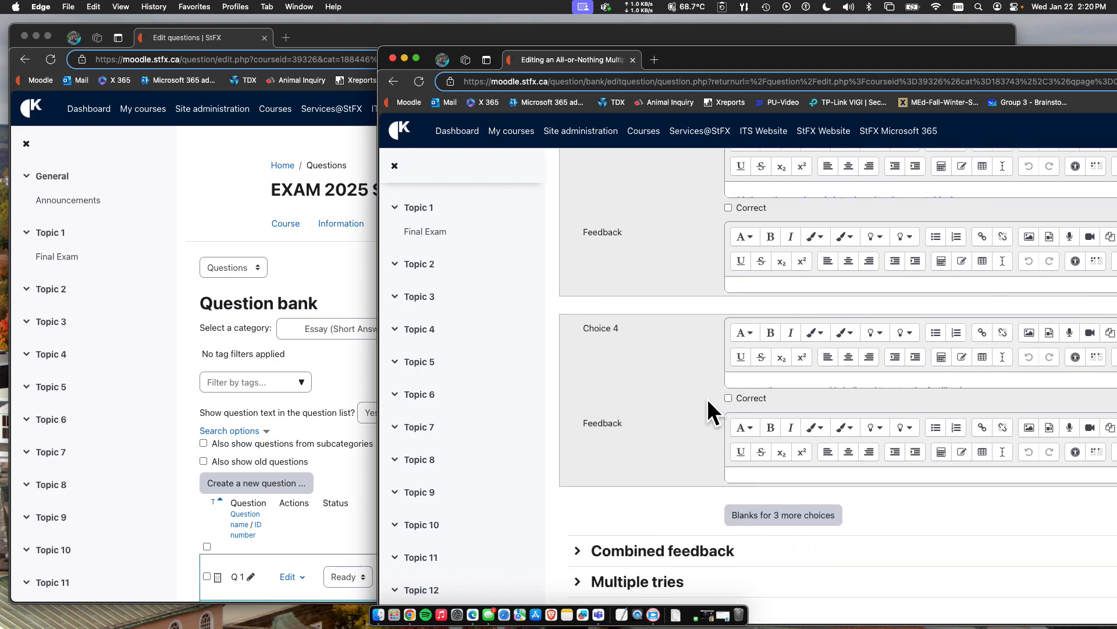
scroll(707, 398, "up", 12)
scroll(707, 398, "up", 1)
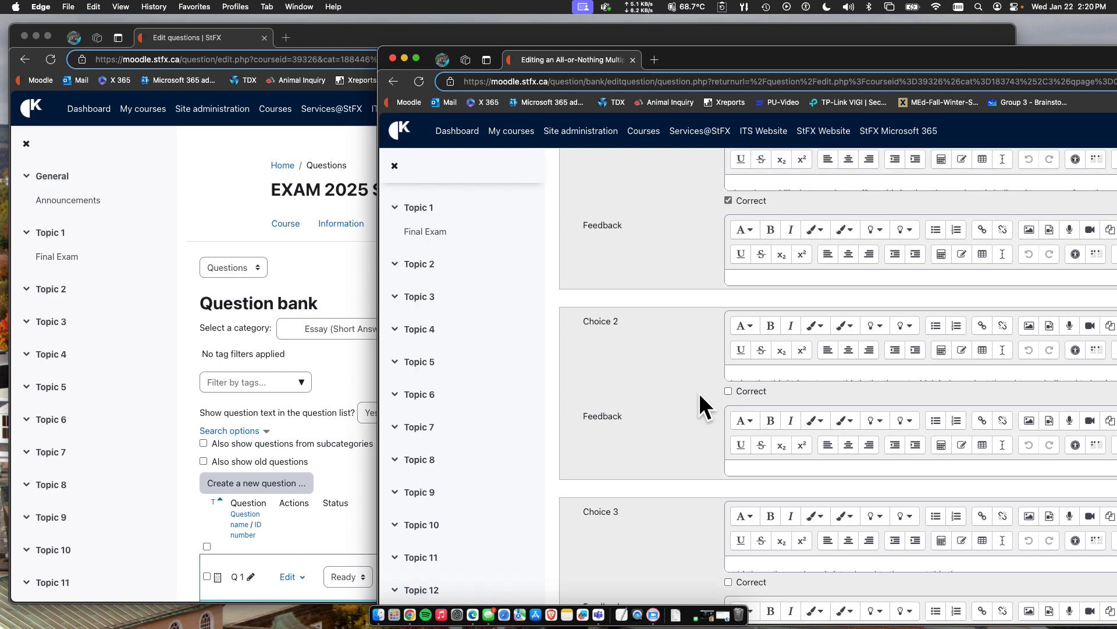
scroll(692, 367, "up", 5)
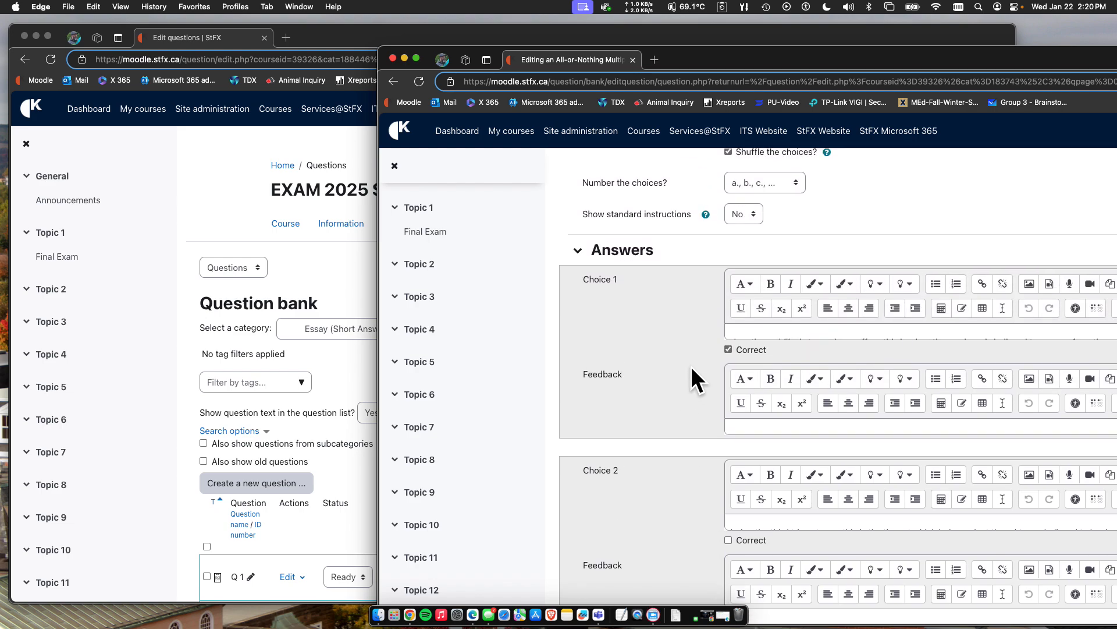
scroll(681, 364, "up", 5)
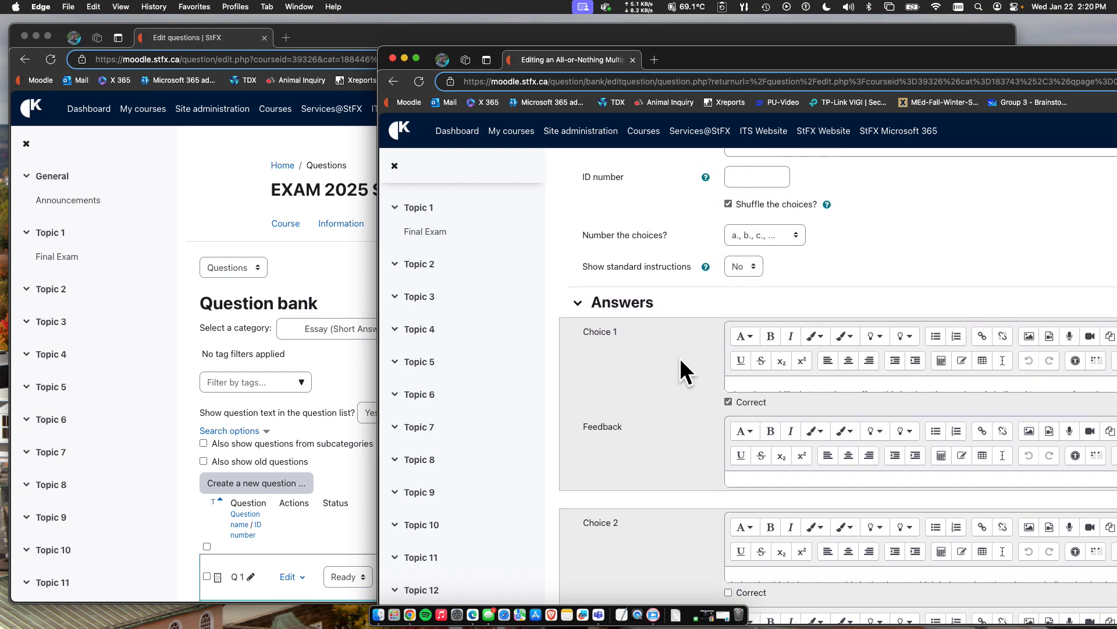
Re-examine question 12's settings, including default mark, choice shuffling, standard instructions and choice numbering options, and return to the form's start.
scroll(670, 303, "up", 3)
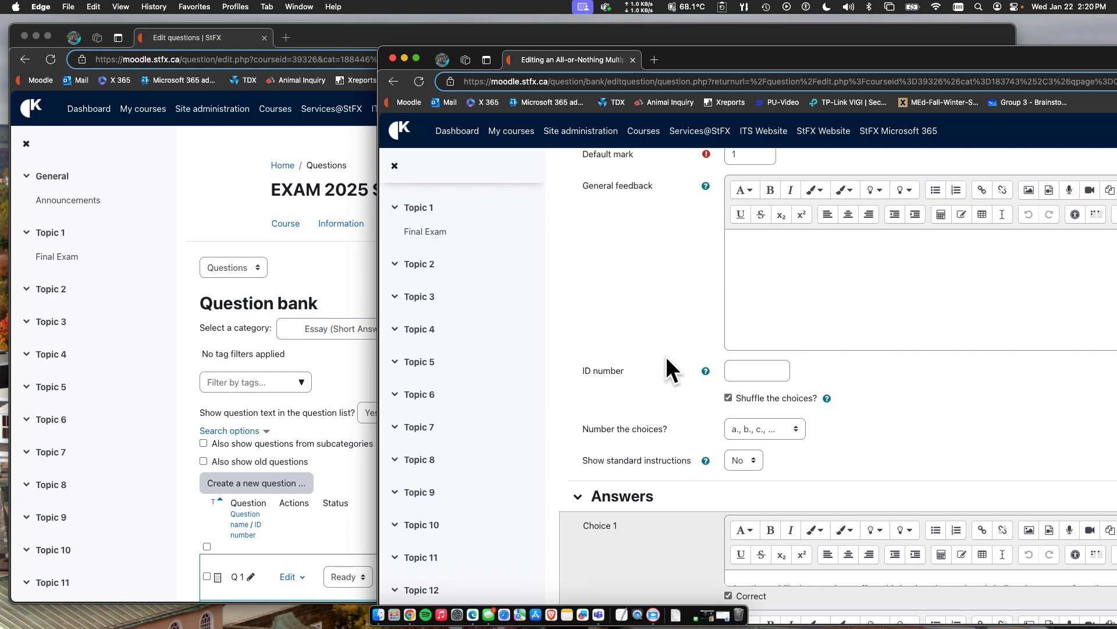
scroll(658, 407, "down", 3)
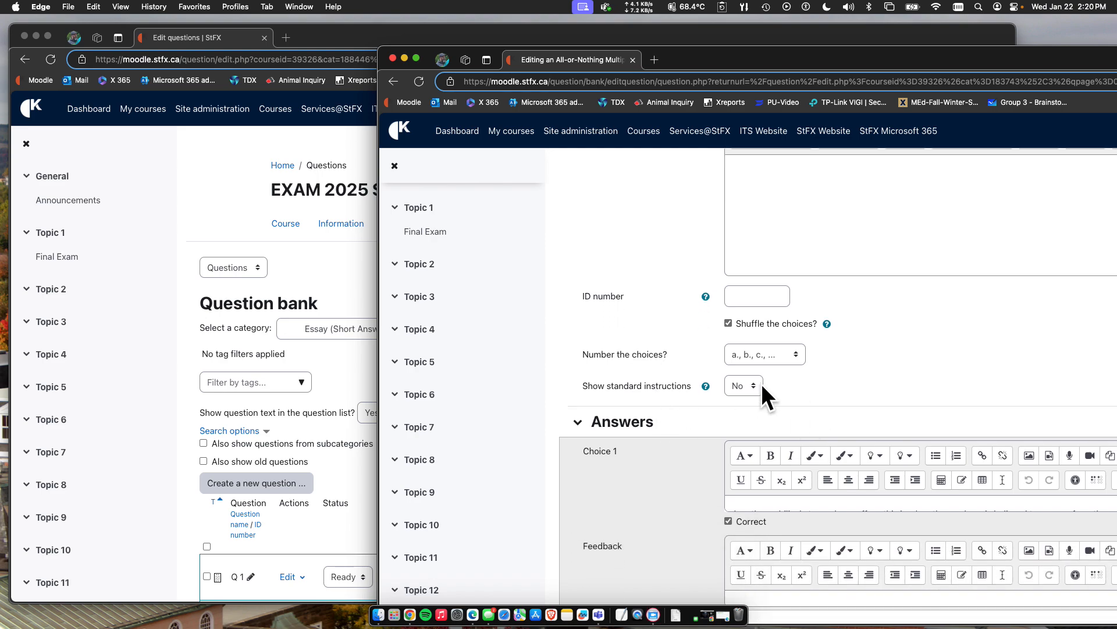
scroll(766, 396, "down", 3)
scroll(661, 439, "up", 15)
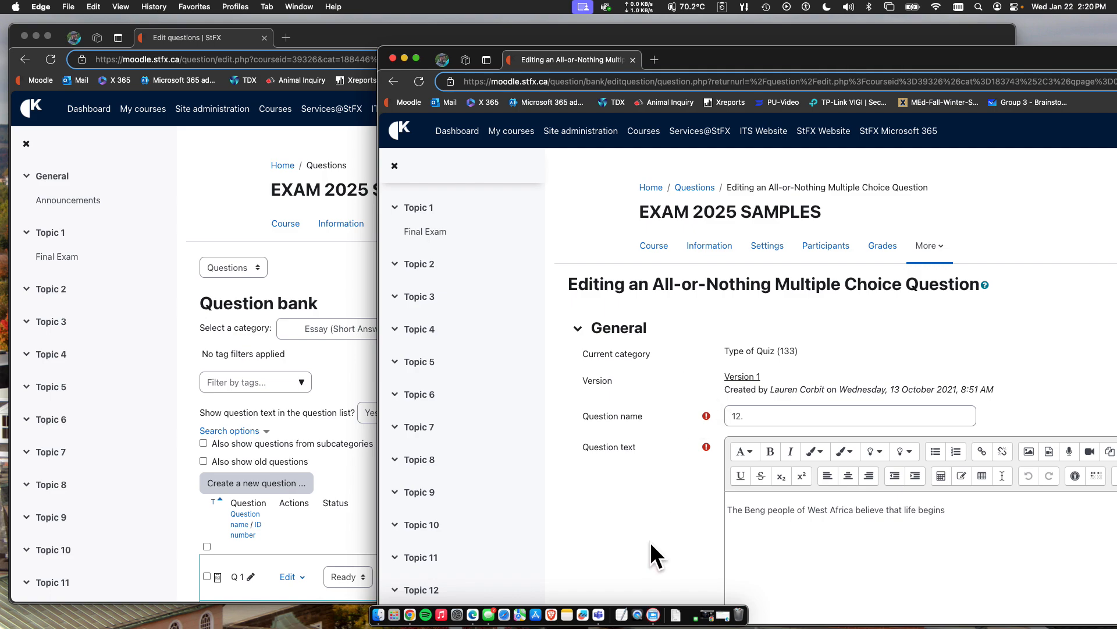
scroll(650, 540, "down", 1)
scroll(651, 544, "down", 10)
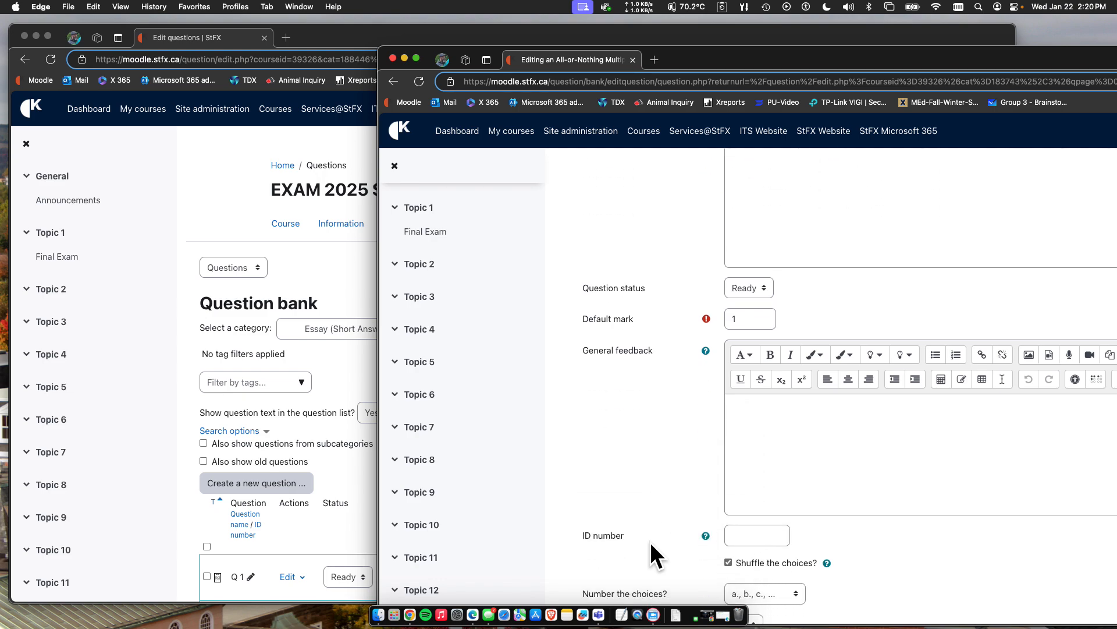
scroll(650, 542, "down", 5)
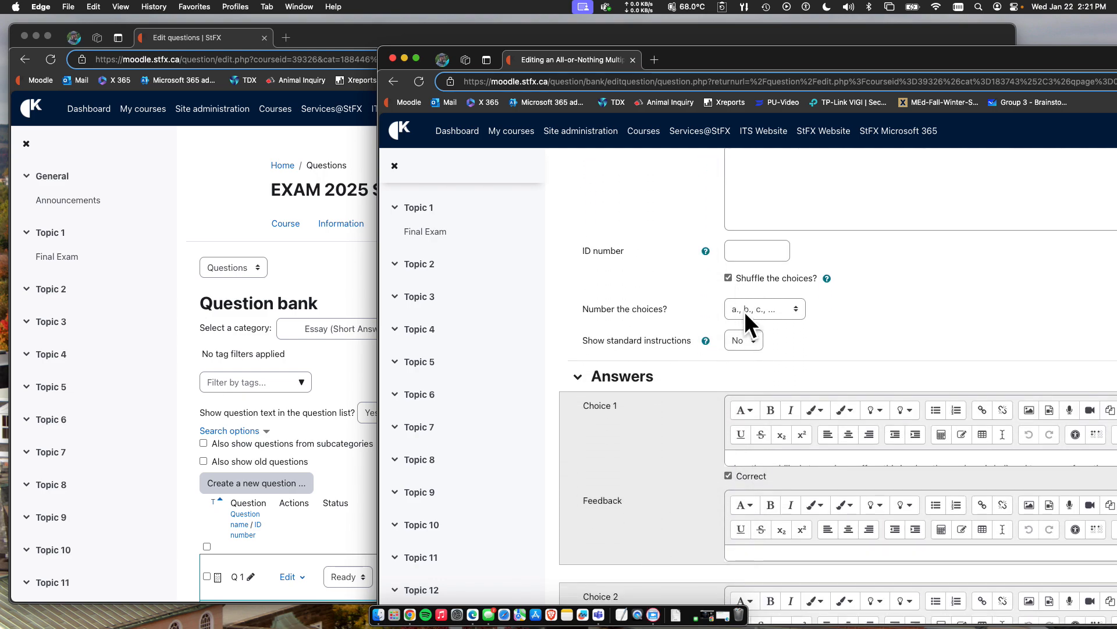
left_click(748, 309)
left_click(847, 328)
scroll(644, 391, "up", 15)
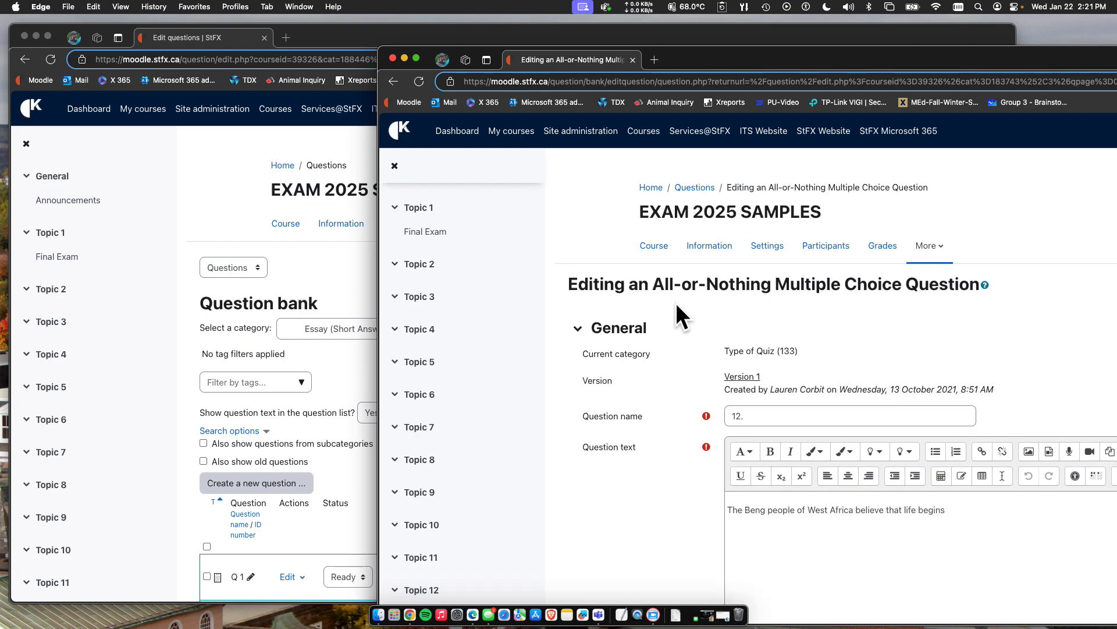
Switch back to the question bank window, show its question categories and go to the EXAM 2025 SAMPLES course page.
left_click(340, 26)
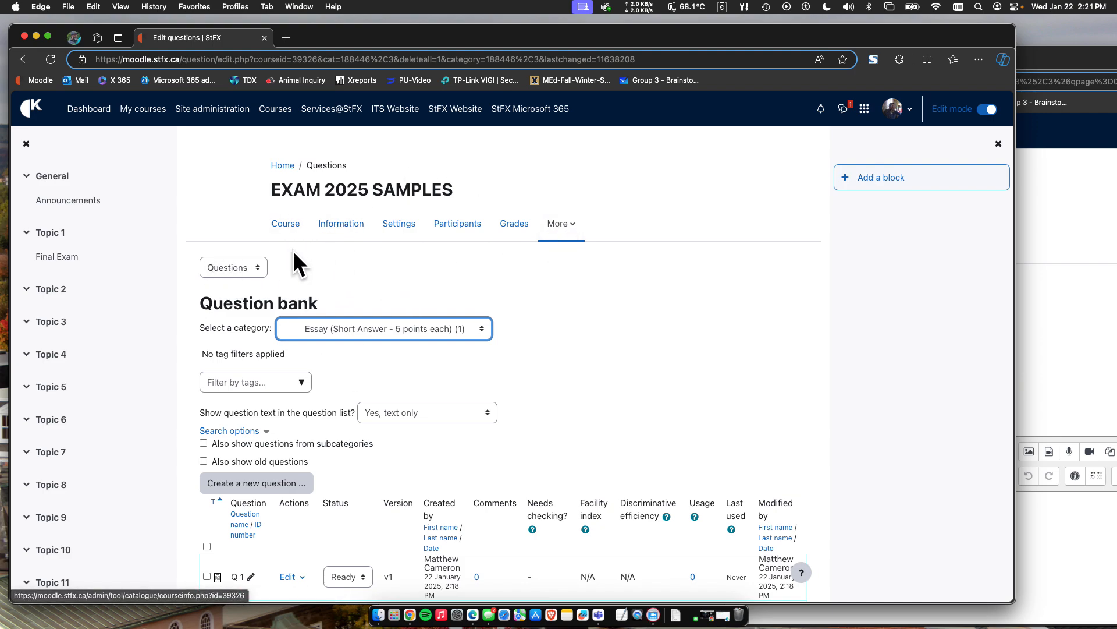
left_click(245, 265)
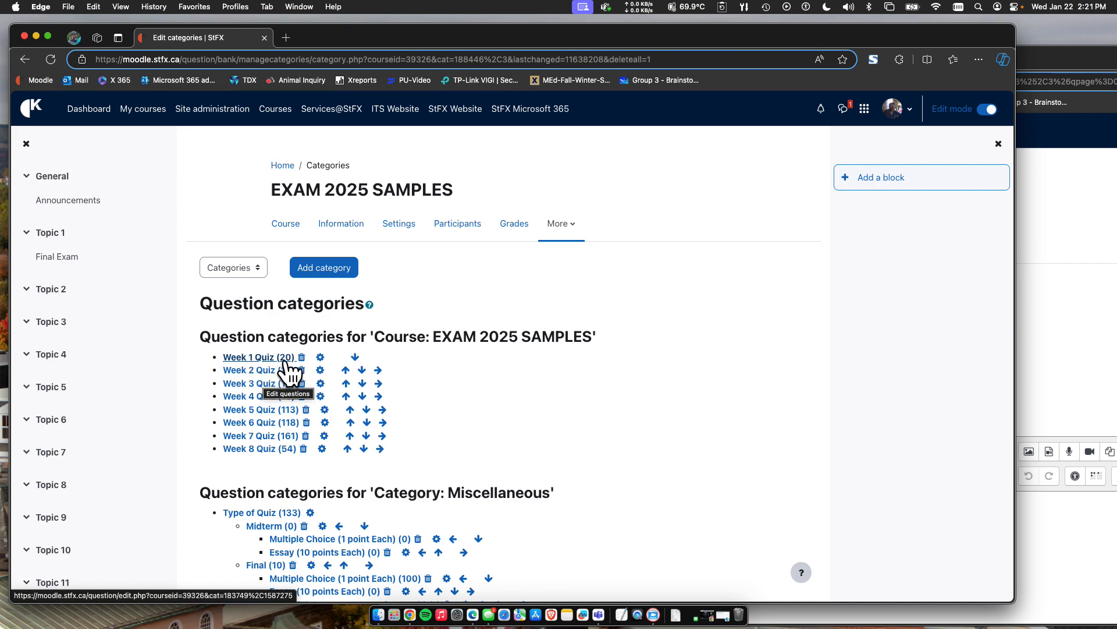
left_click(285, 224)
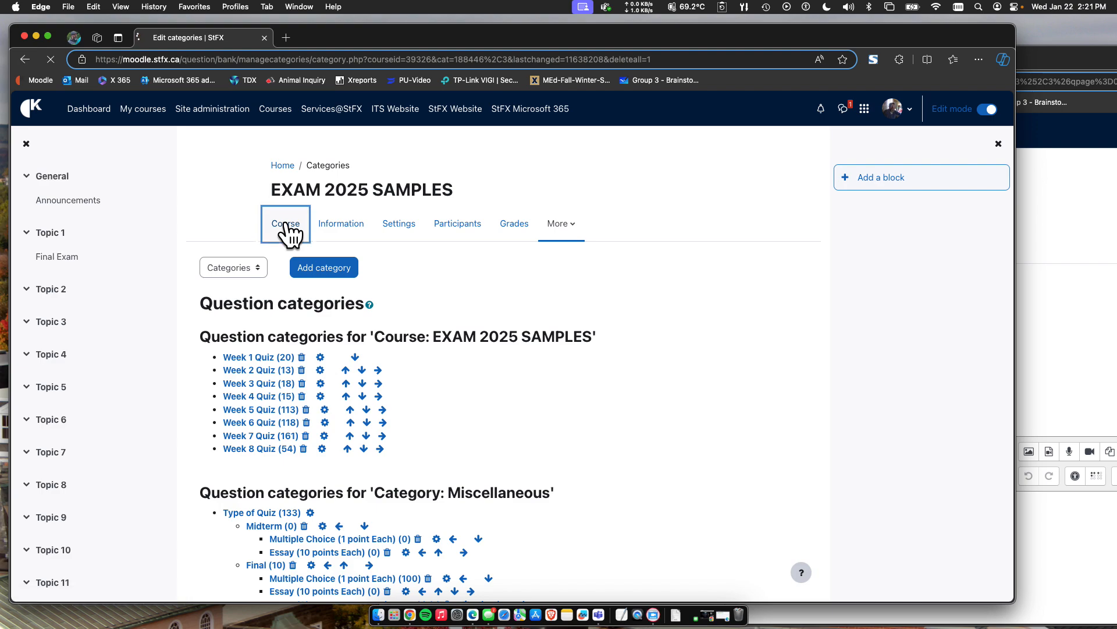
Move the Final Exam quiz from Topic 1 into Topic 2 on the course page.
scroll(391, 448, "down", 3)
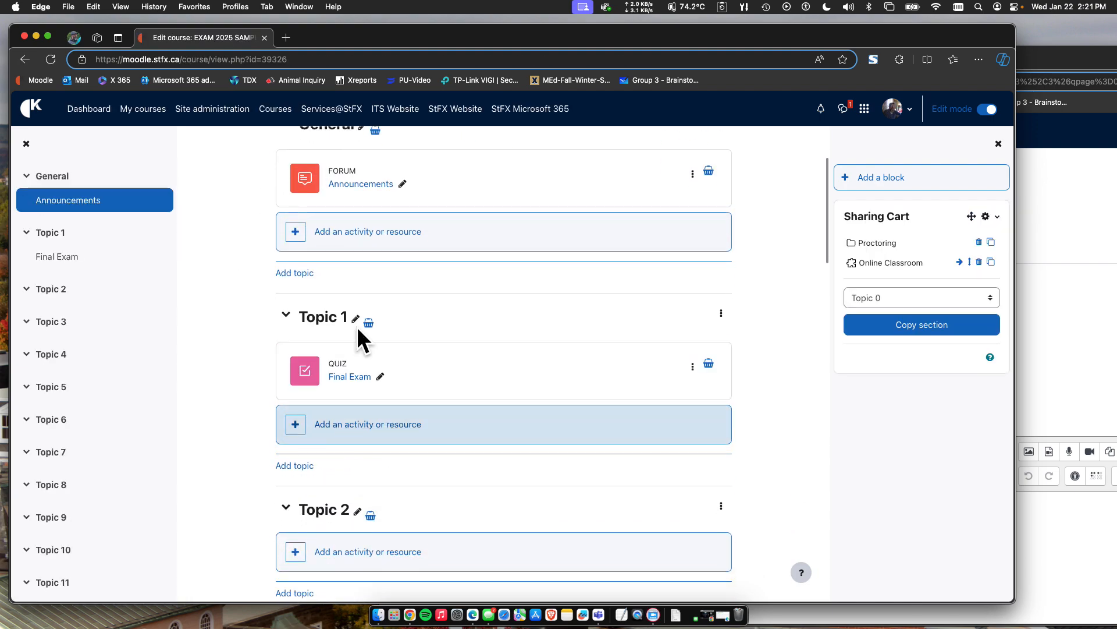
left_click_drag(603, 364, 513, 578)
scroll(381, 389, "up", 2)
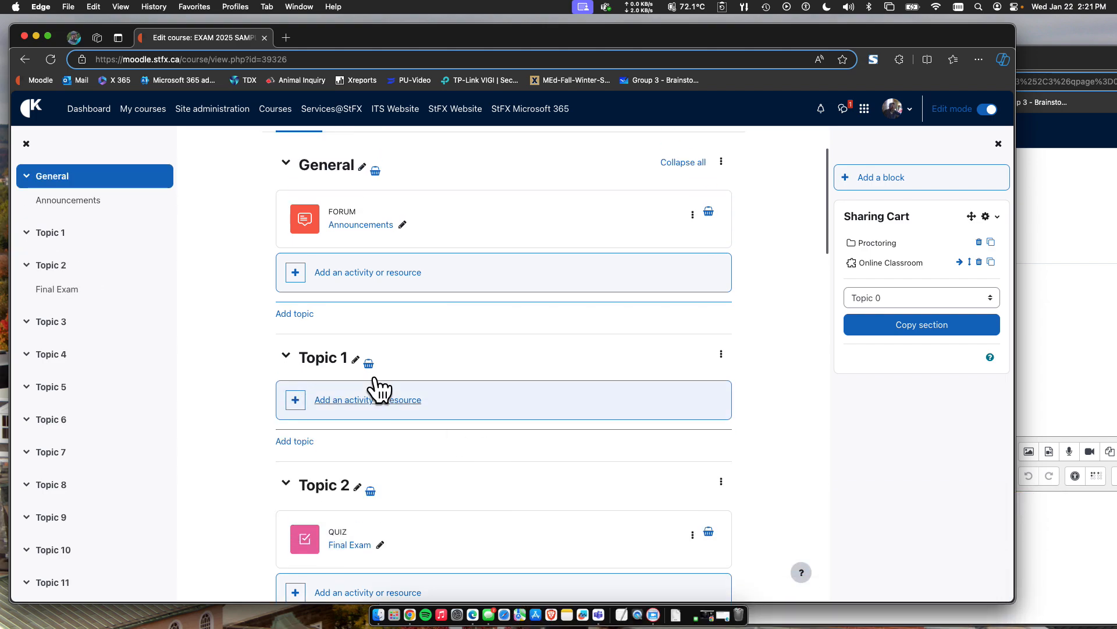
Rename the Topic 1 section as Week 1.
left_click(356, 362)
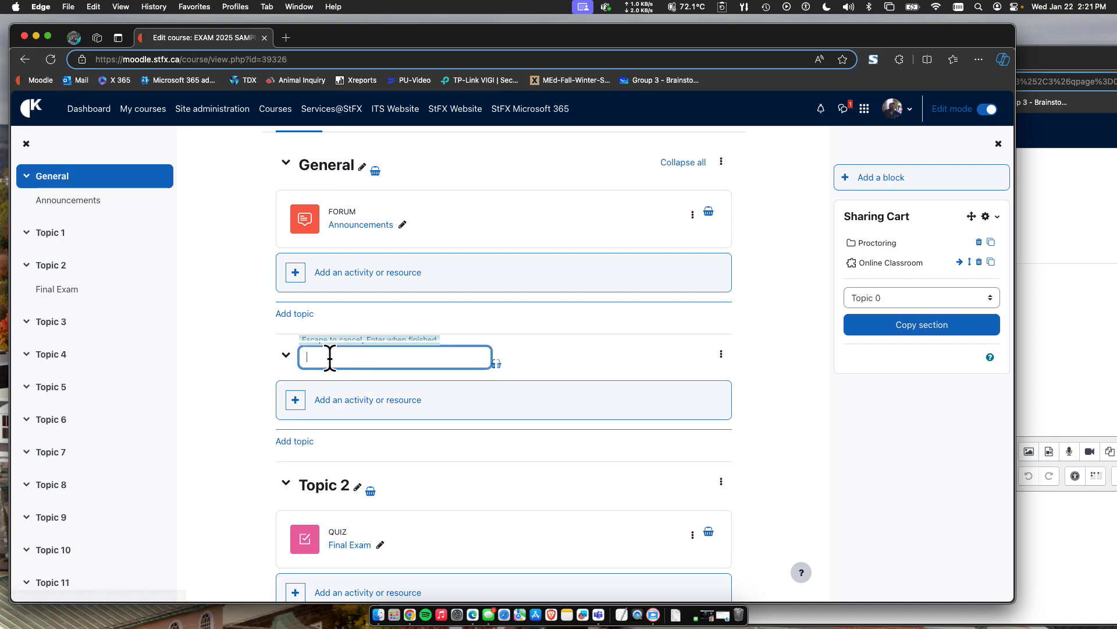
type("Week ")
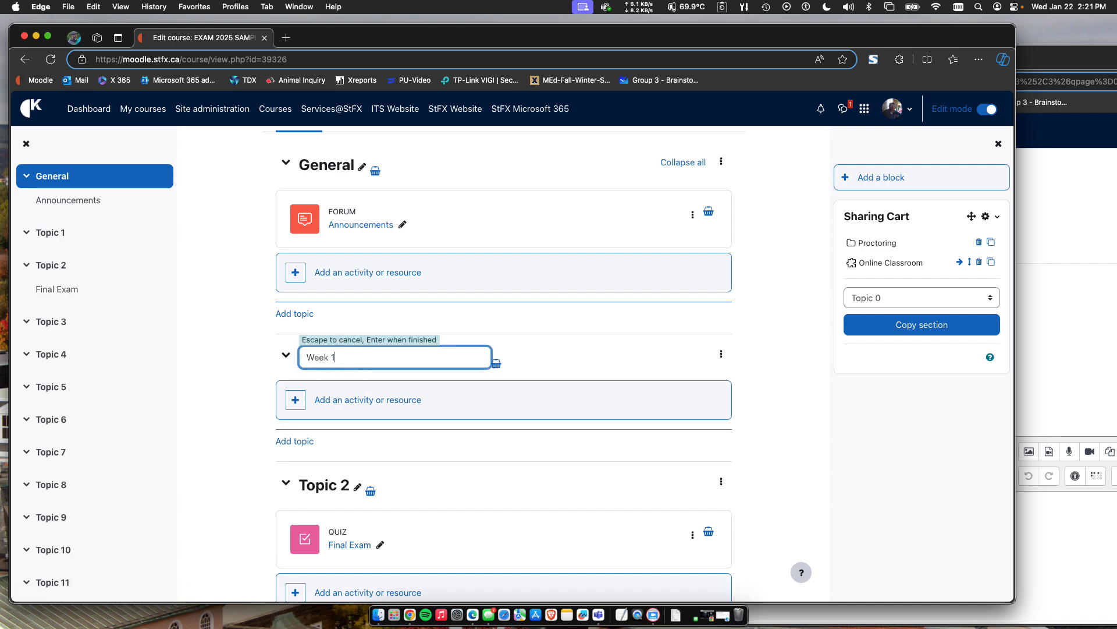
type("1")
key("Return")
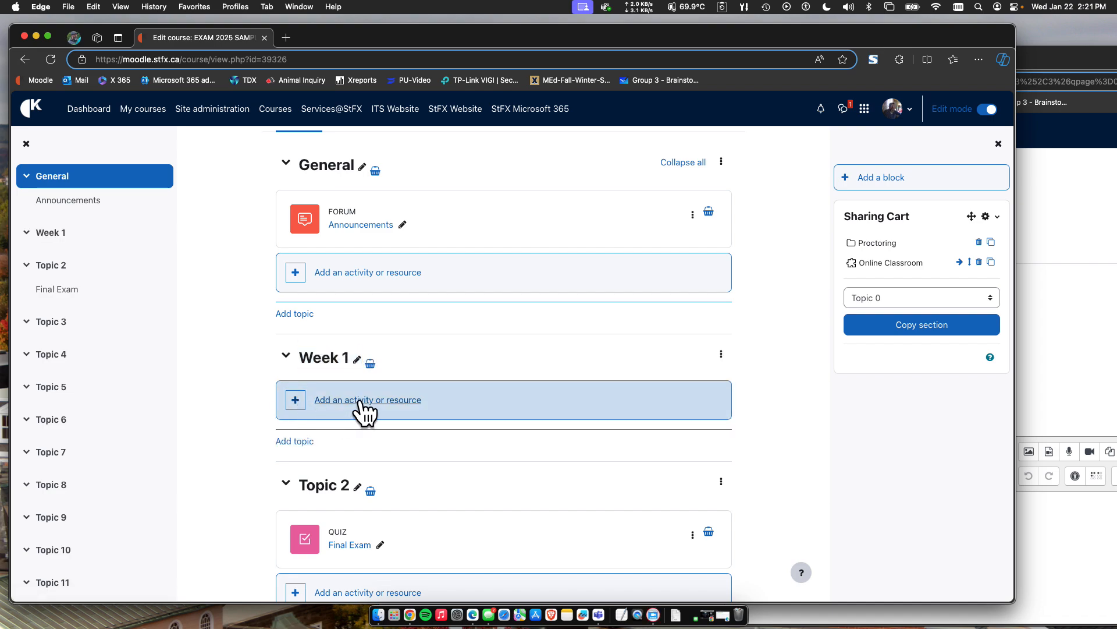
Open the activity chooser for Week 1, look through all activity types and return to the starred ones.
left_click(365, 407)
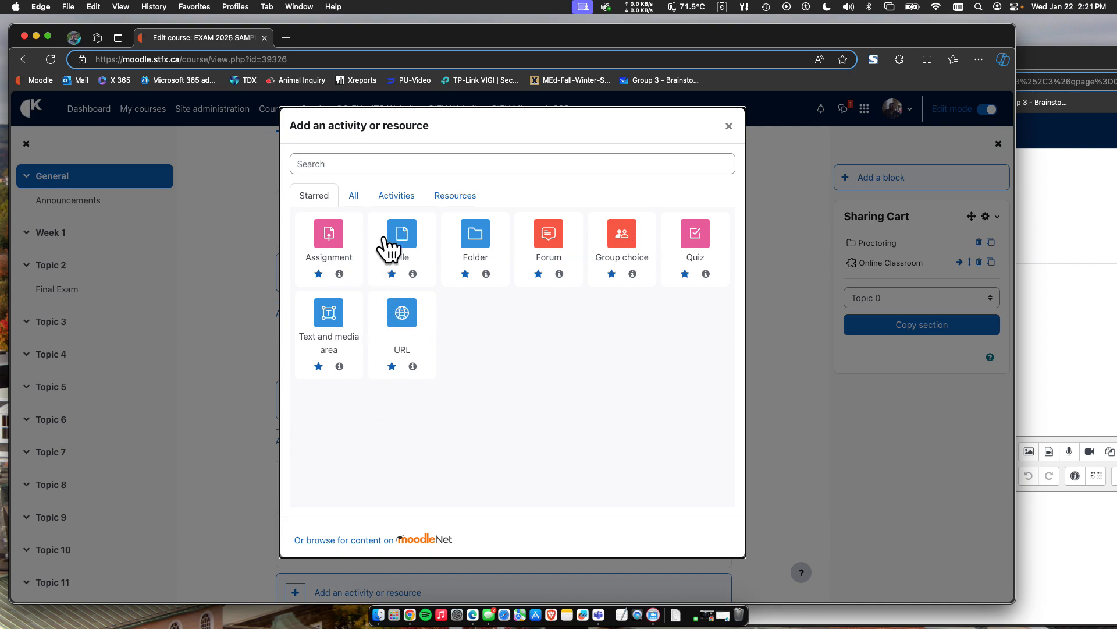
left_click(353, 198)
scroll(412, 442, "down", 10)
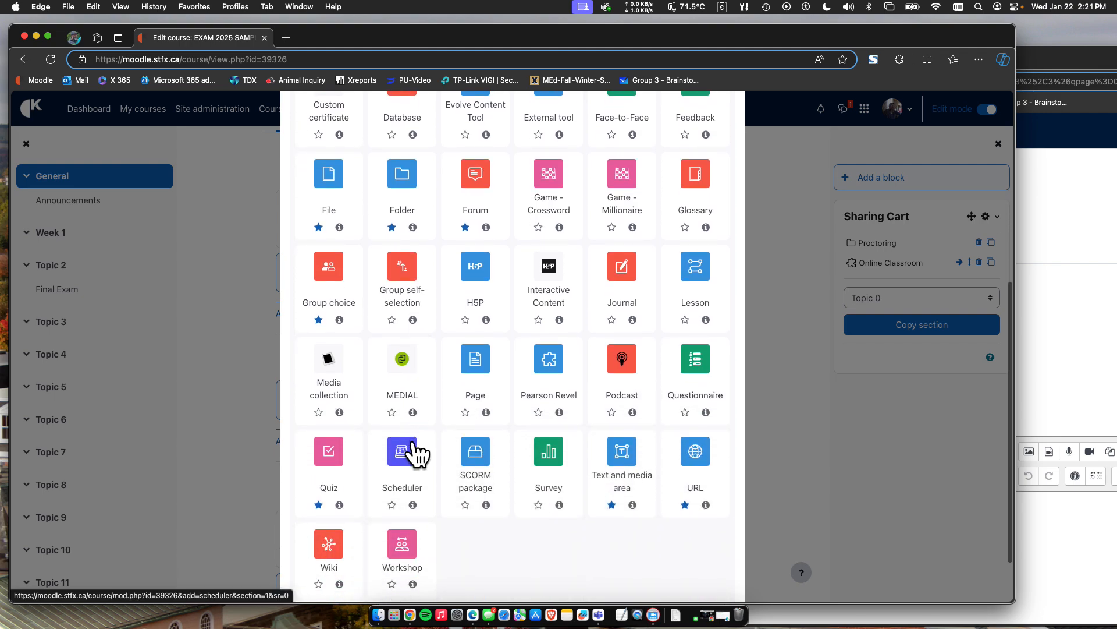
scroll(417, 453, "down", 3)
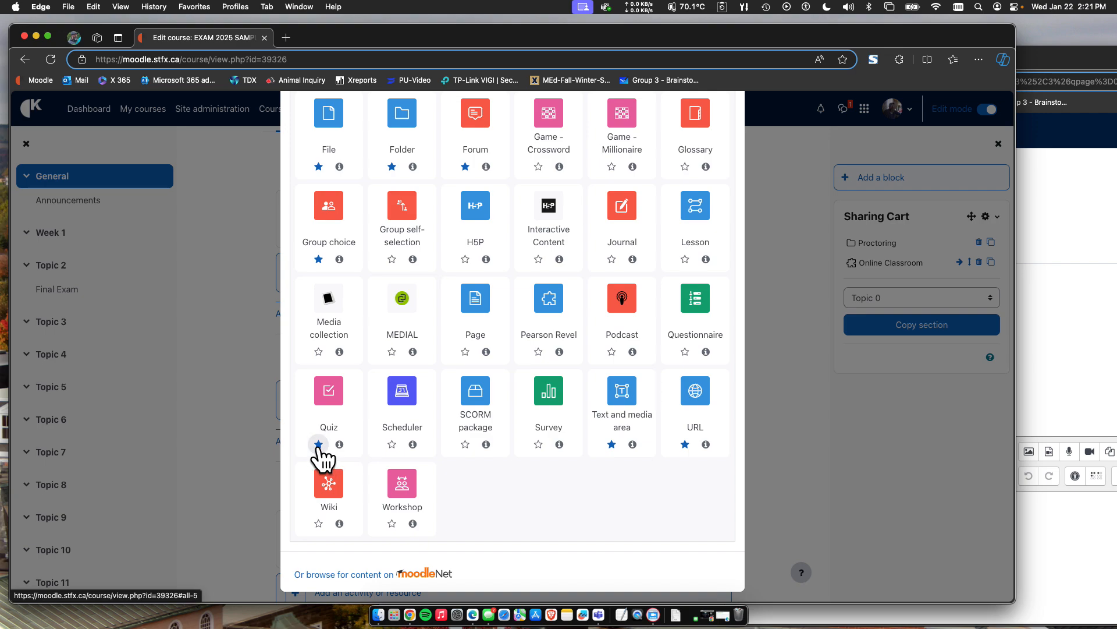
scroll(325, 454, "up", 10)
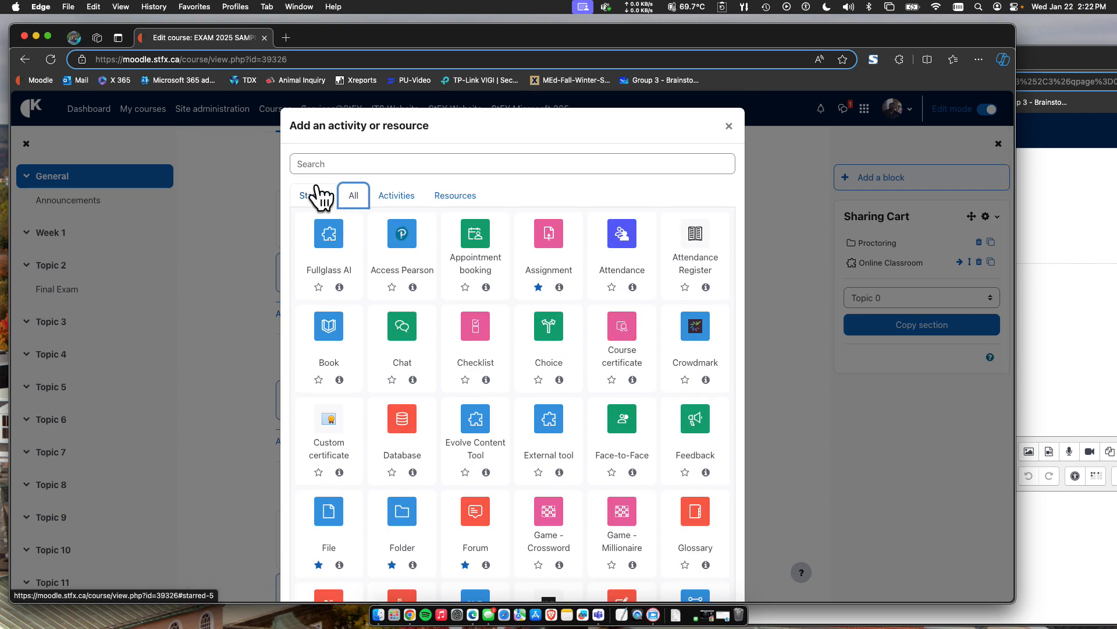
left_click(314, 196)
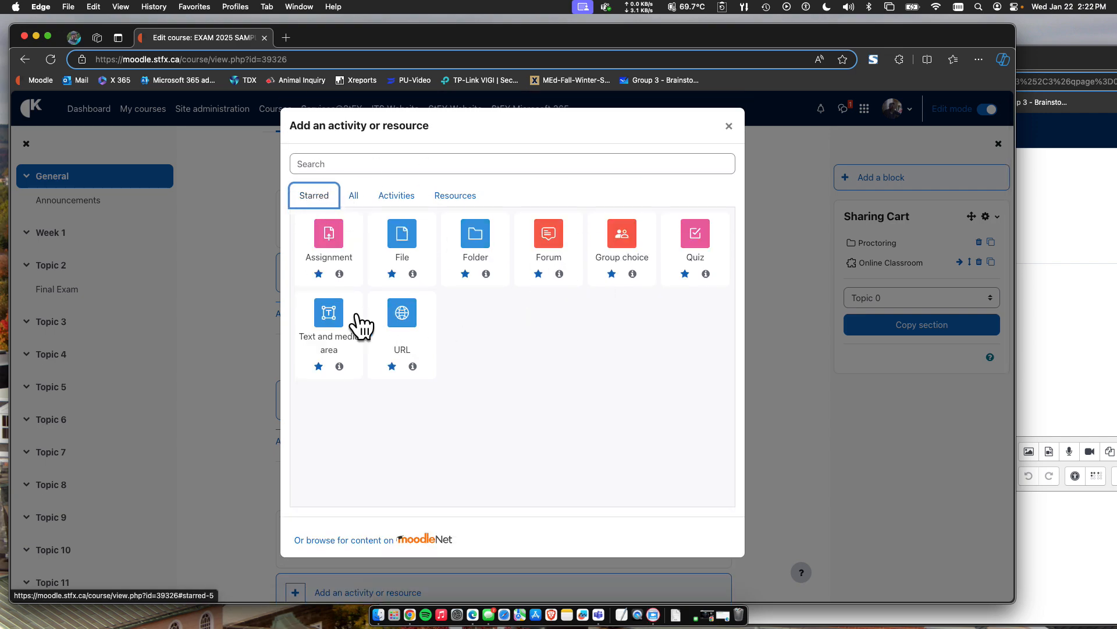
Create a new Quiz activity in Week 1 and name it Week 1 Quiz.
left_click(702, 247)
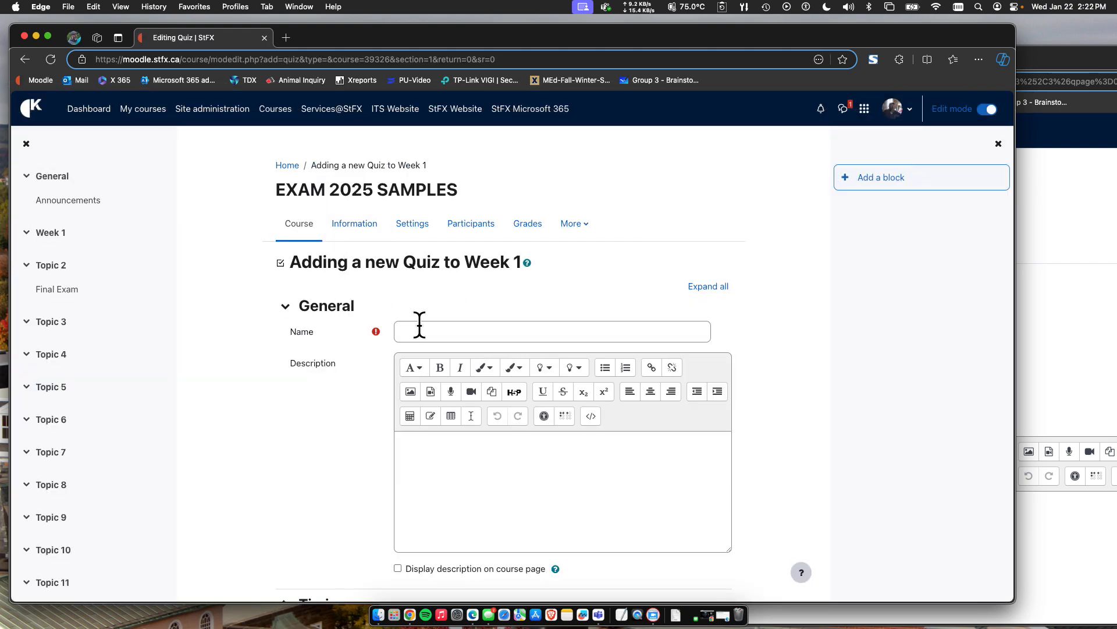
left_click(433, 332)
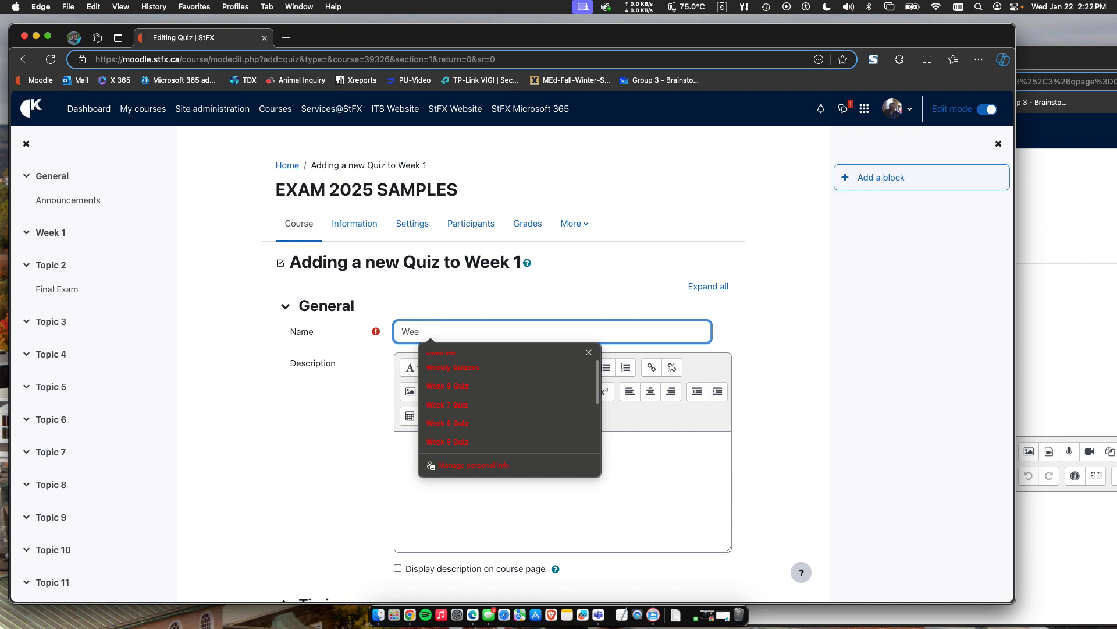
type("Week 1 Qu")
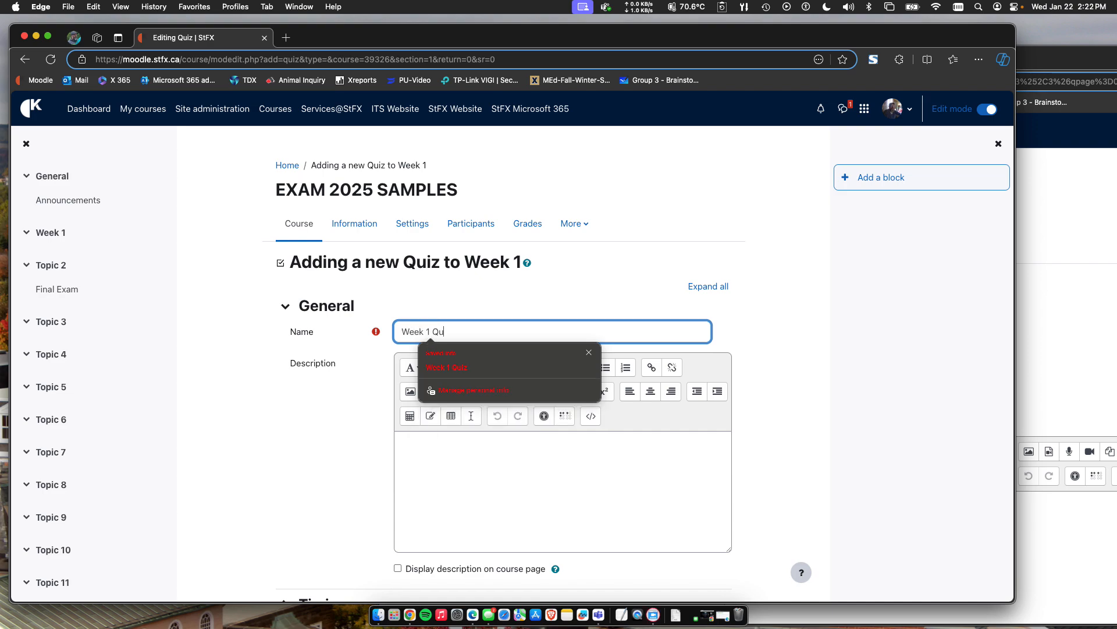
left_click(438, 483)
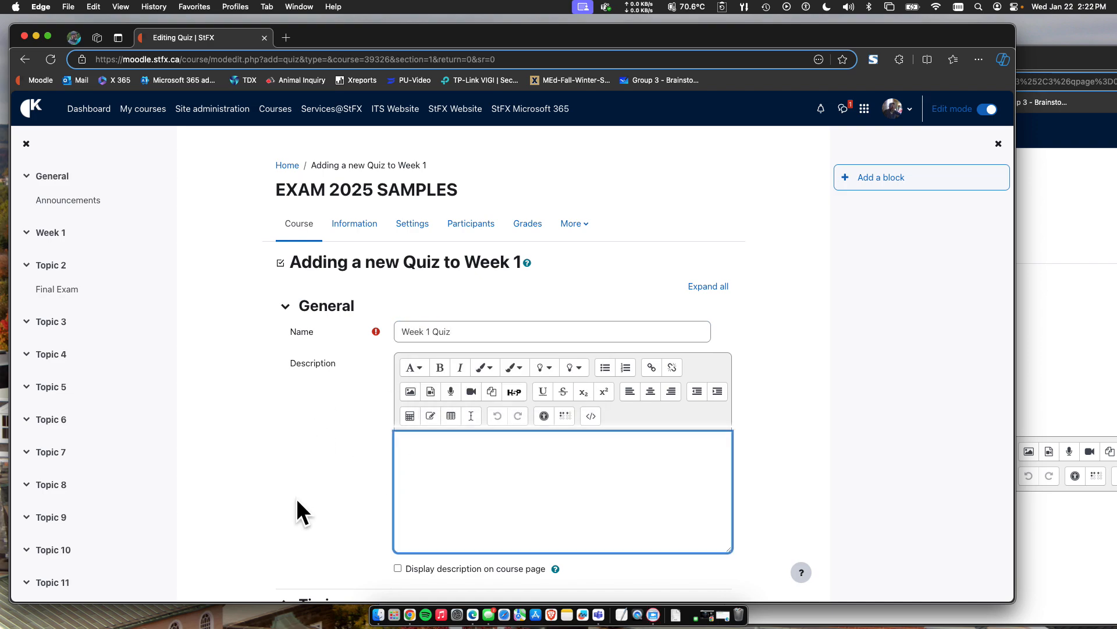
Enable a time limit of 20 minutes in the quiz's timing settings.
scroll(296, 497, "down", 5)
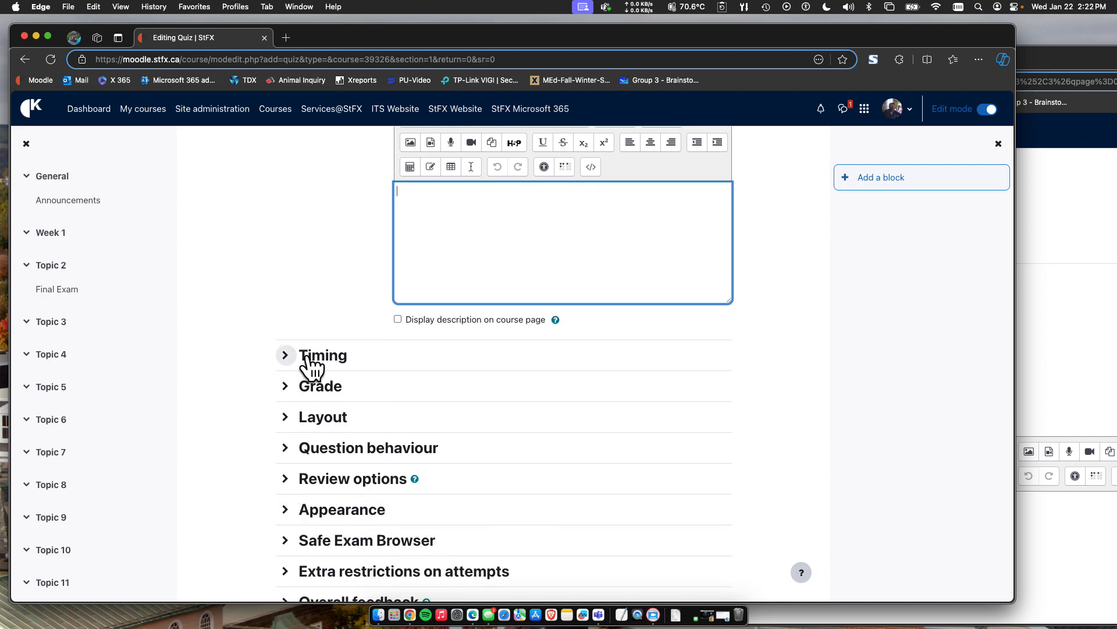
left_click(286, 356)
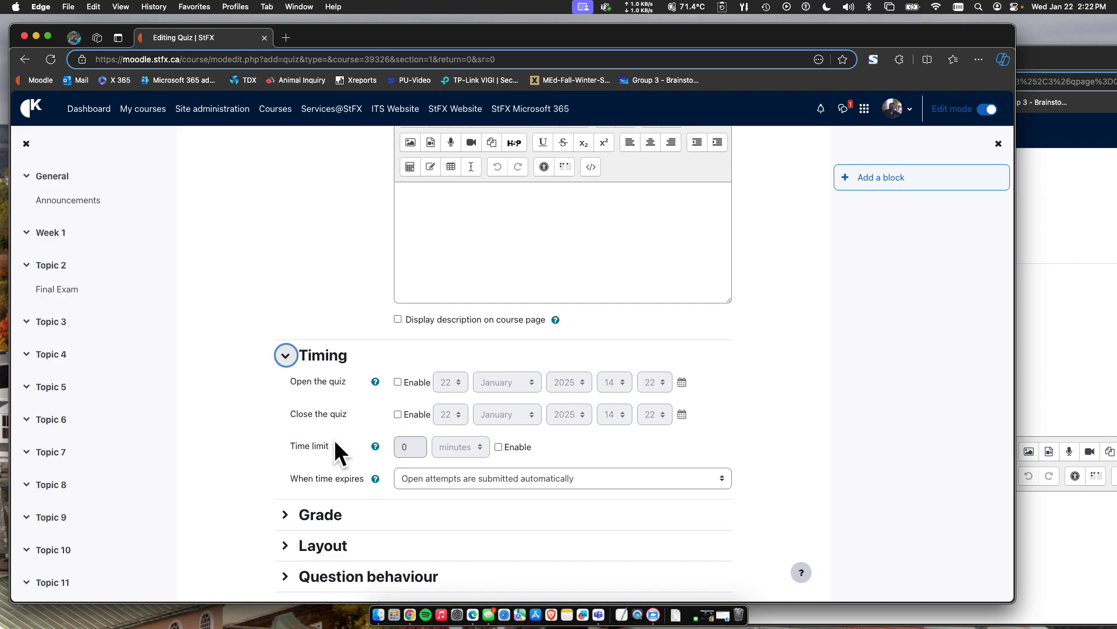
left_click(498, 447)
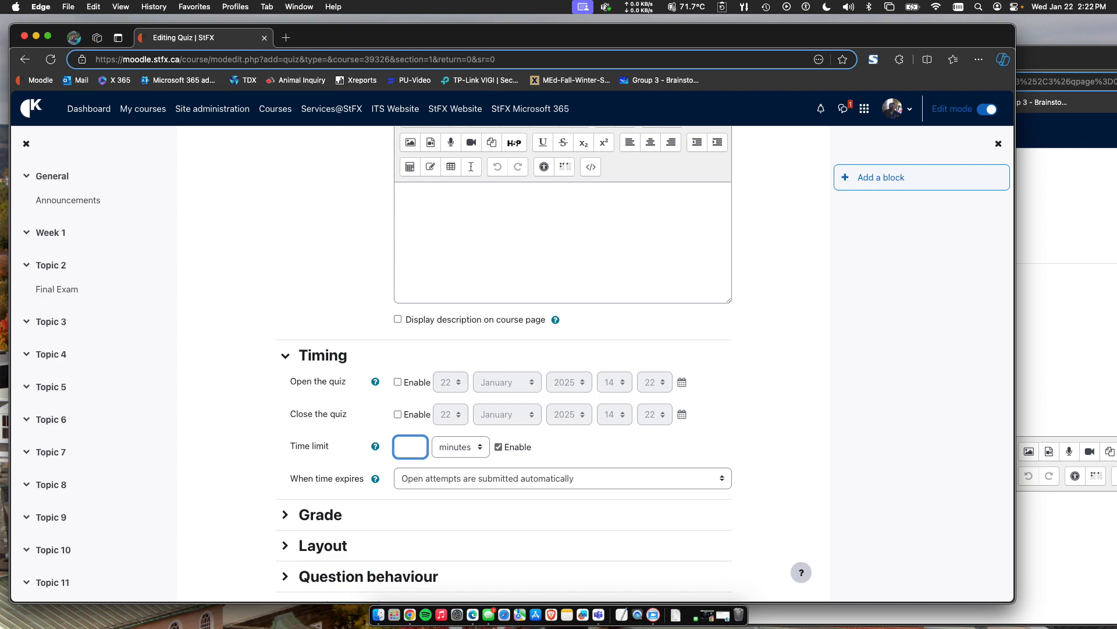
Leave the remaining quiz settings at their defaults, save the quiz and return to the course page.
scroll(215, 471, "down", 5)
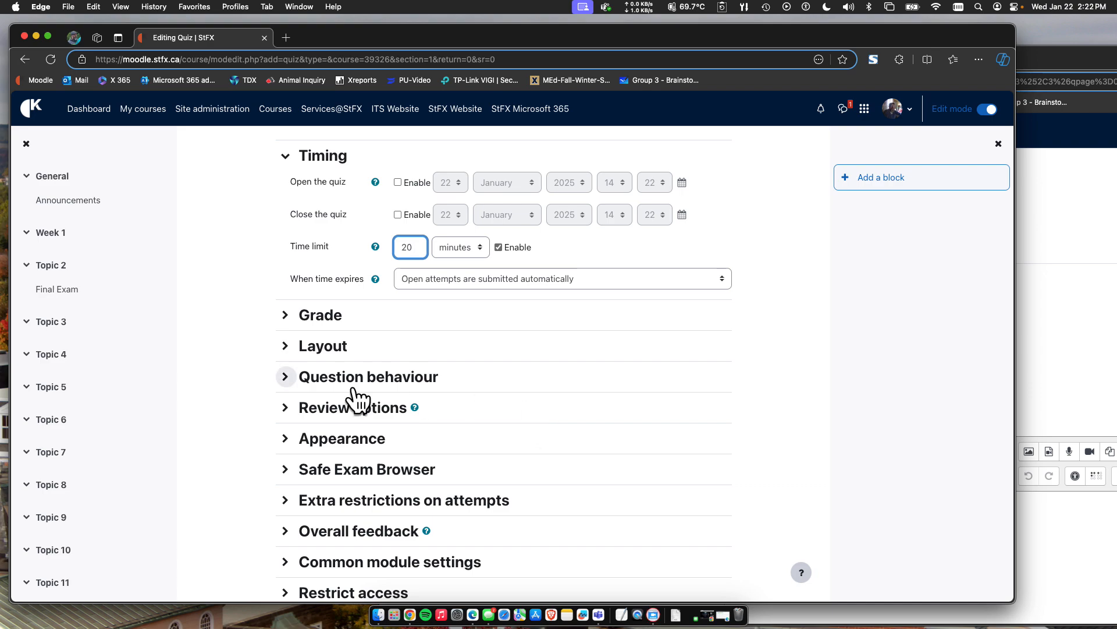
scroll(291, 469, "down", 2)
scroll(287, 469, "down", 2)
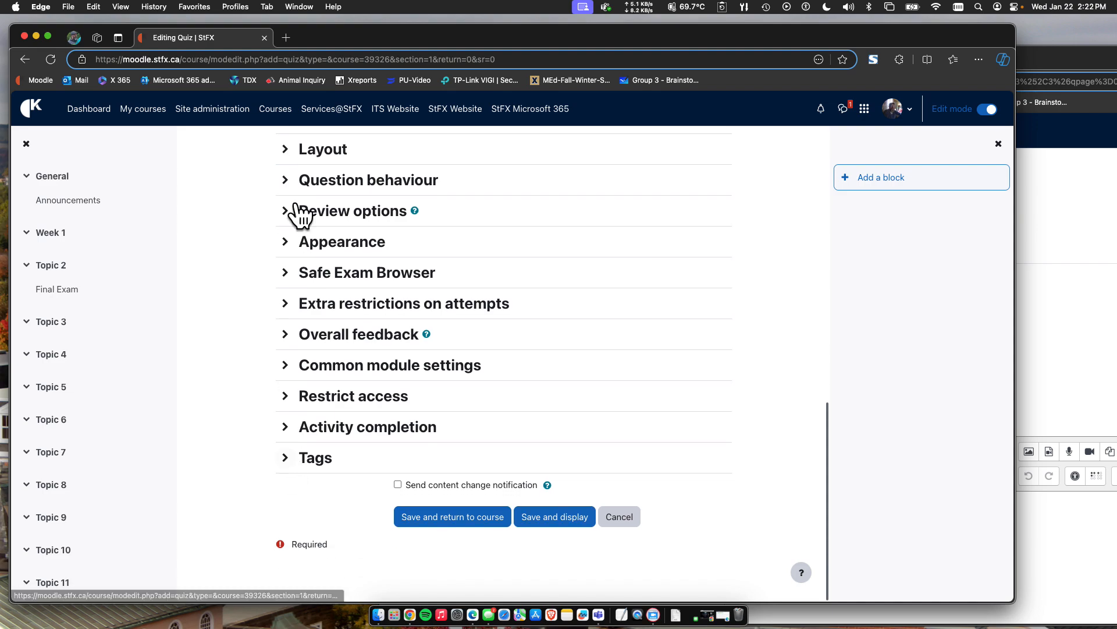
left_click(463, 517)
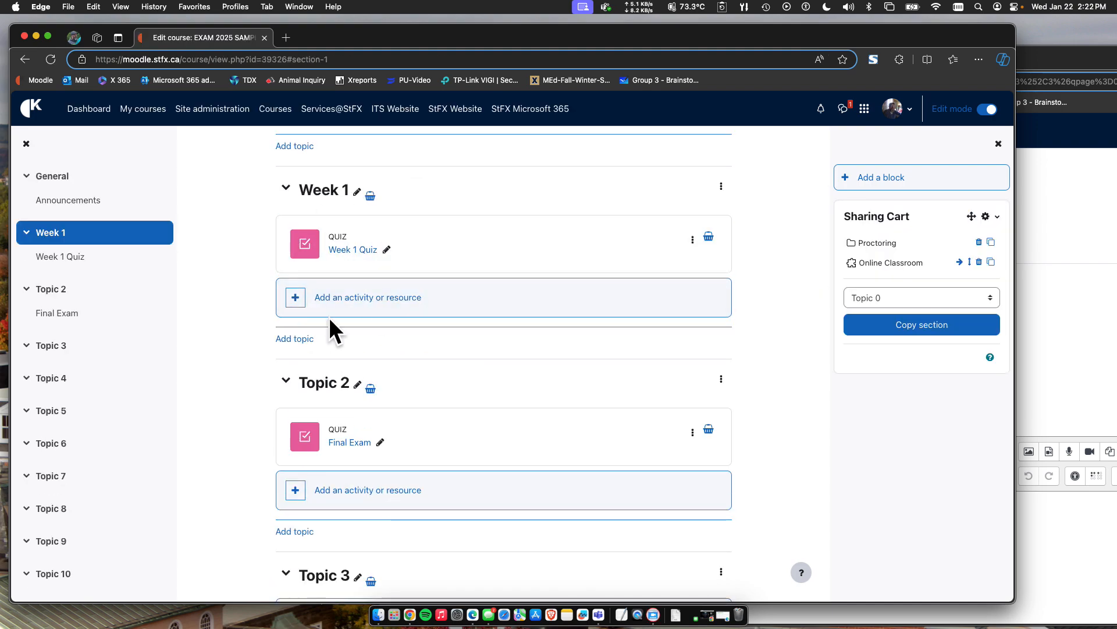
Open the Week 1 Quiz's questions and start adding random questions from the existing category Week 1 Quiz.
left_click(345, 251)
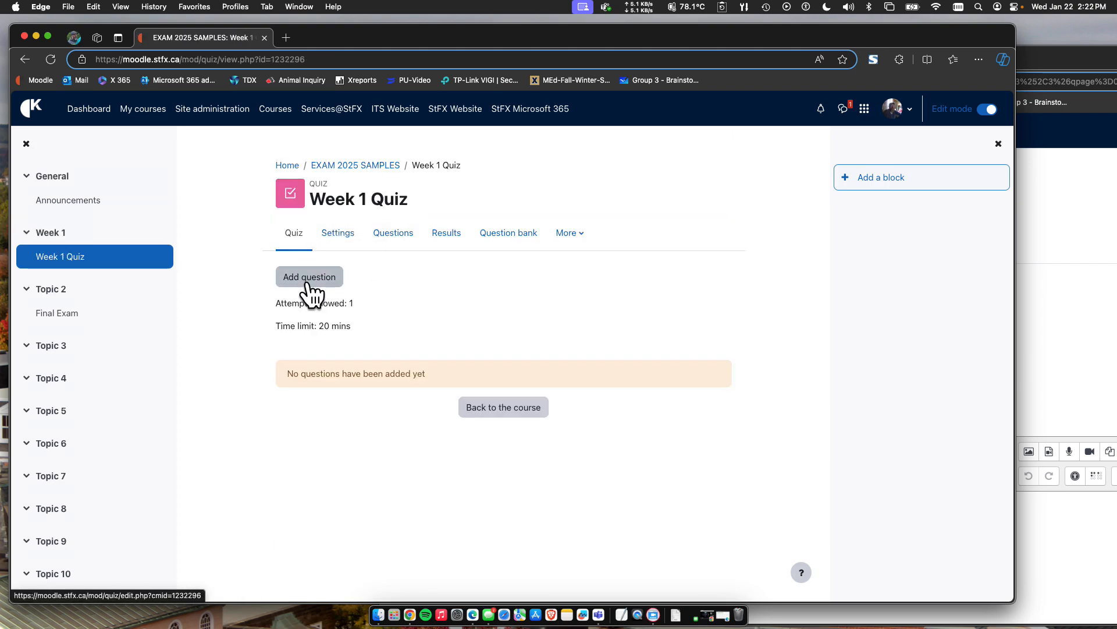
left_click(315, 274)
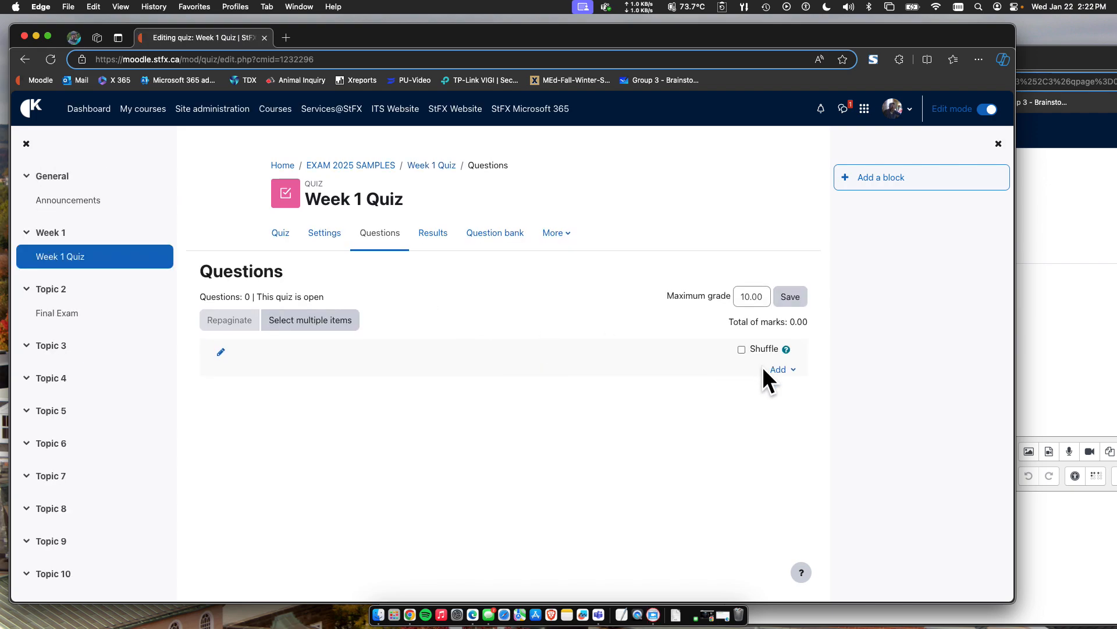
left_click(779, 370)
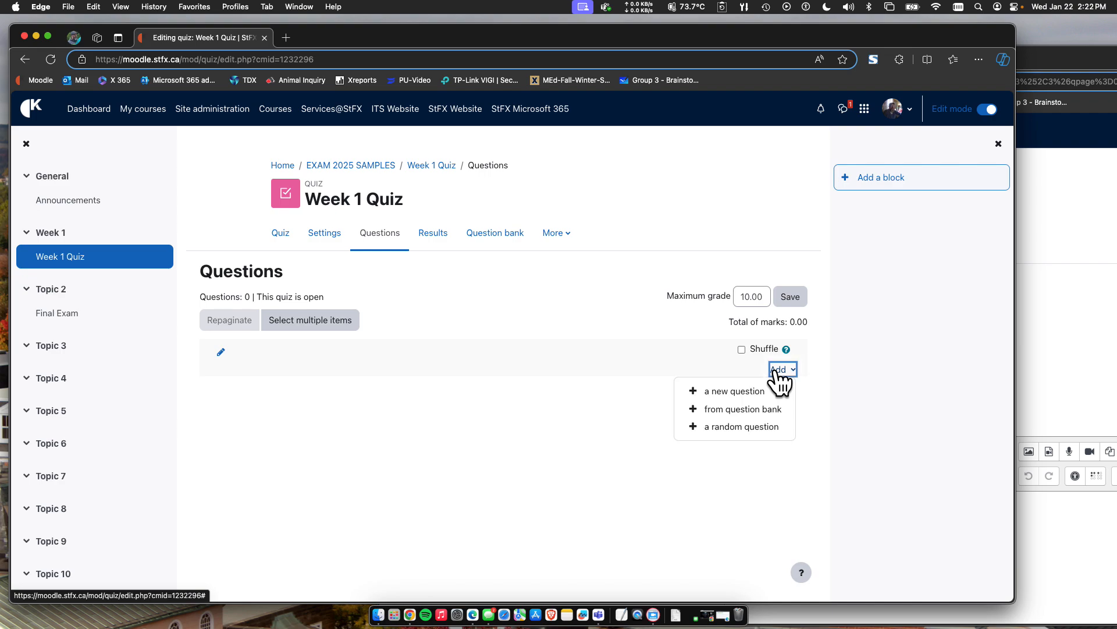
left_click(735, 428)
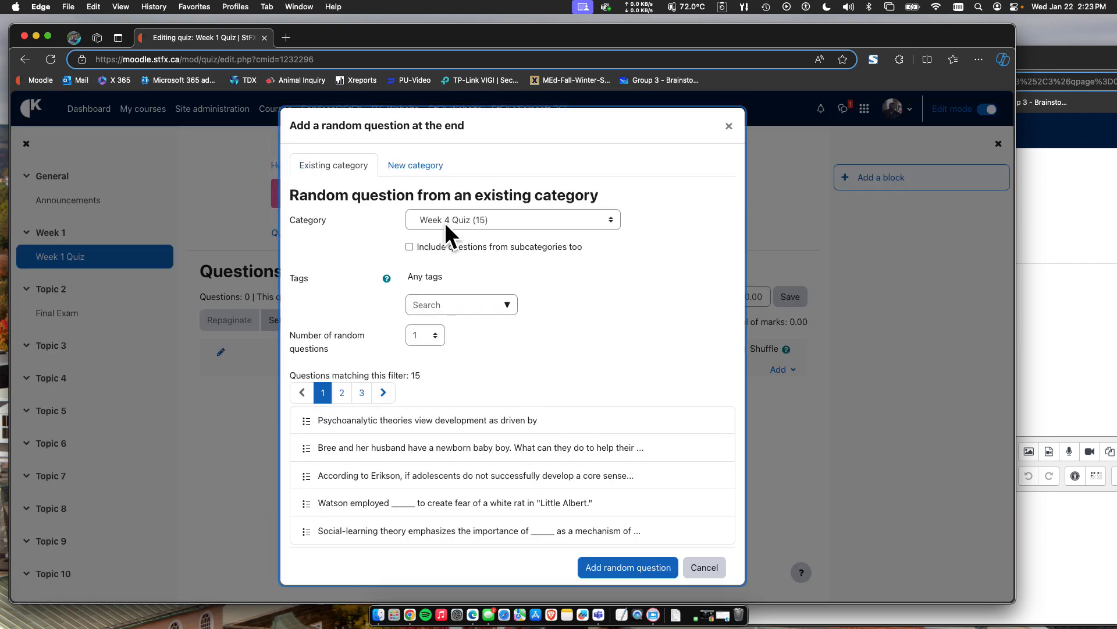
left_click(449, 219)
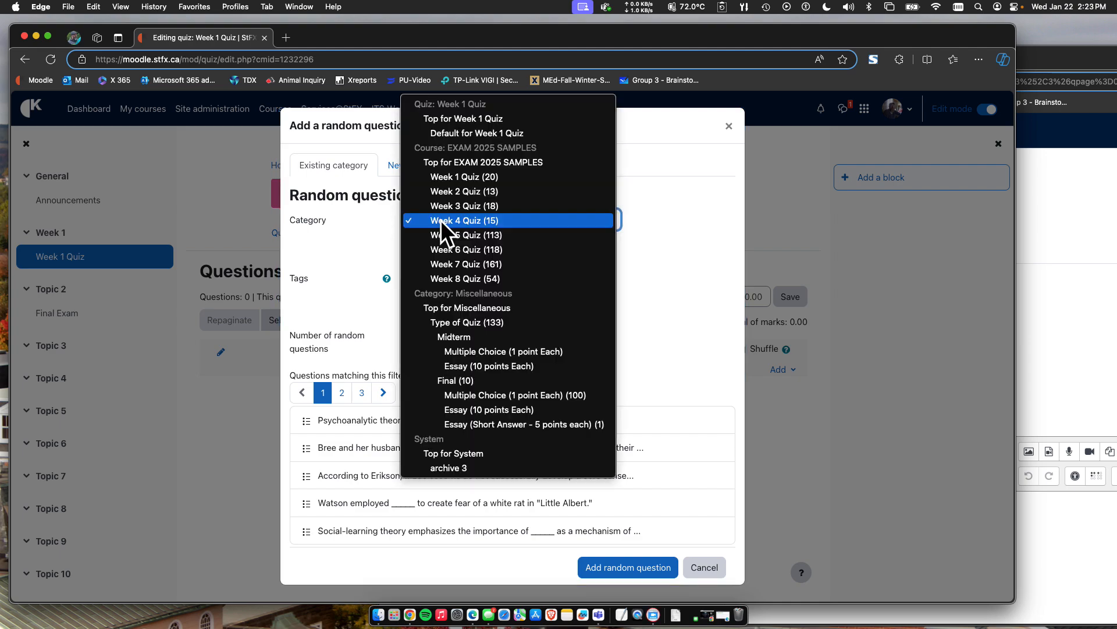
left_click(452, 177)
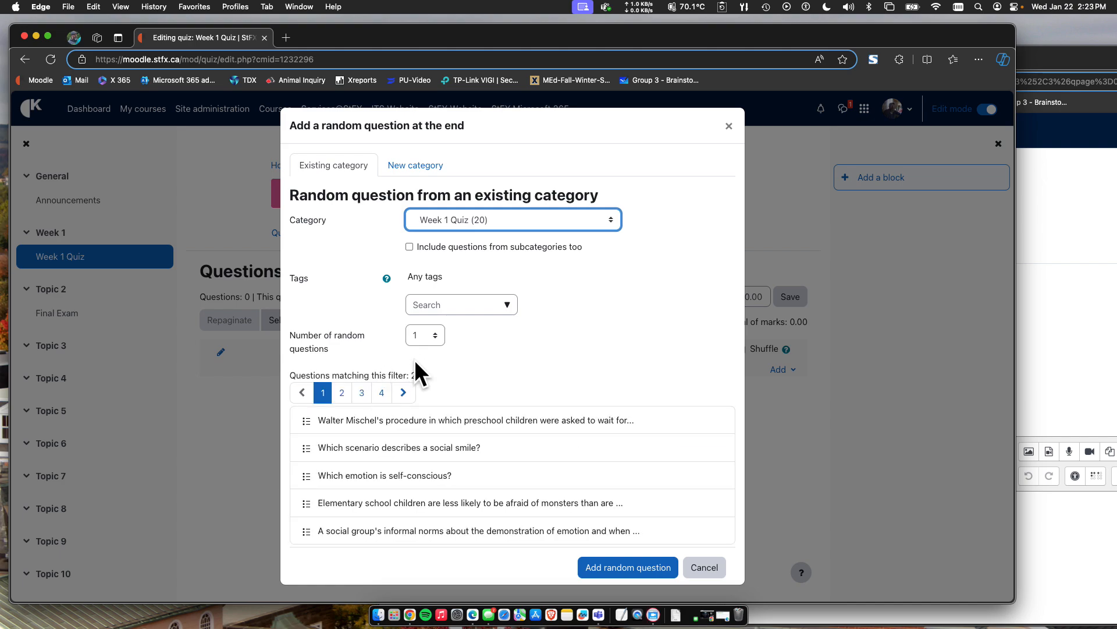
Set the number of random questions to 10, add them to the quiz and review the resulting question list.
left_click(431, 337)
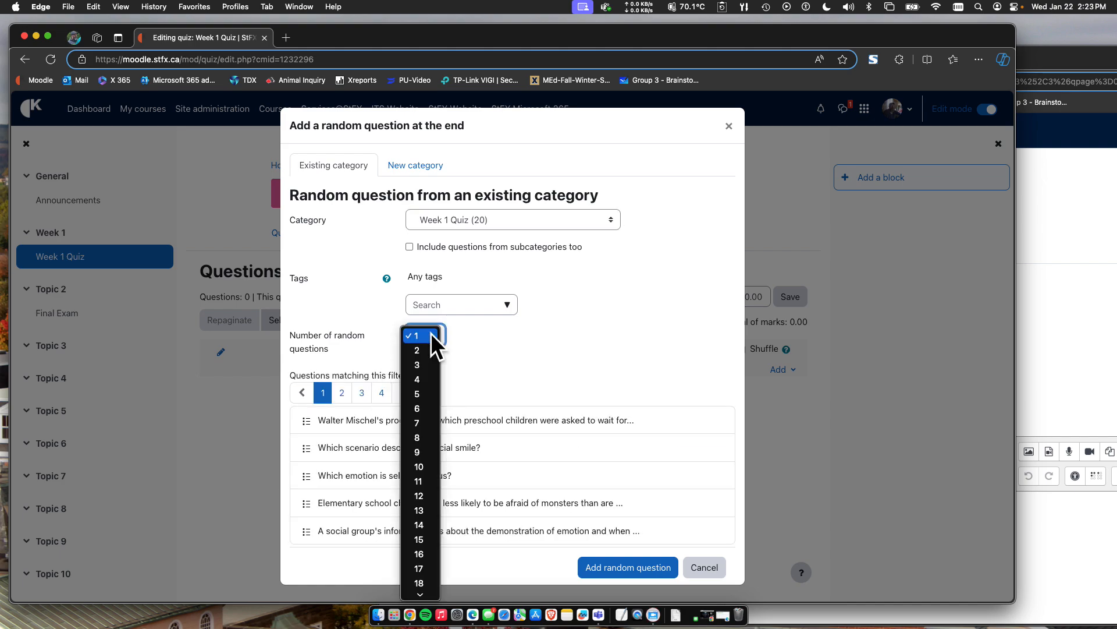
left_click(426, 464)
scroll(538, 366, "down", 1)
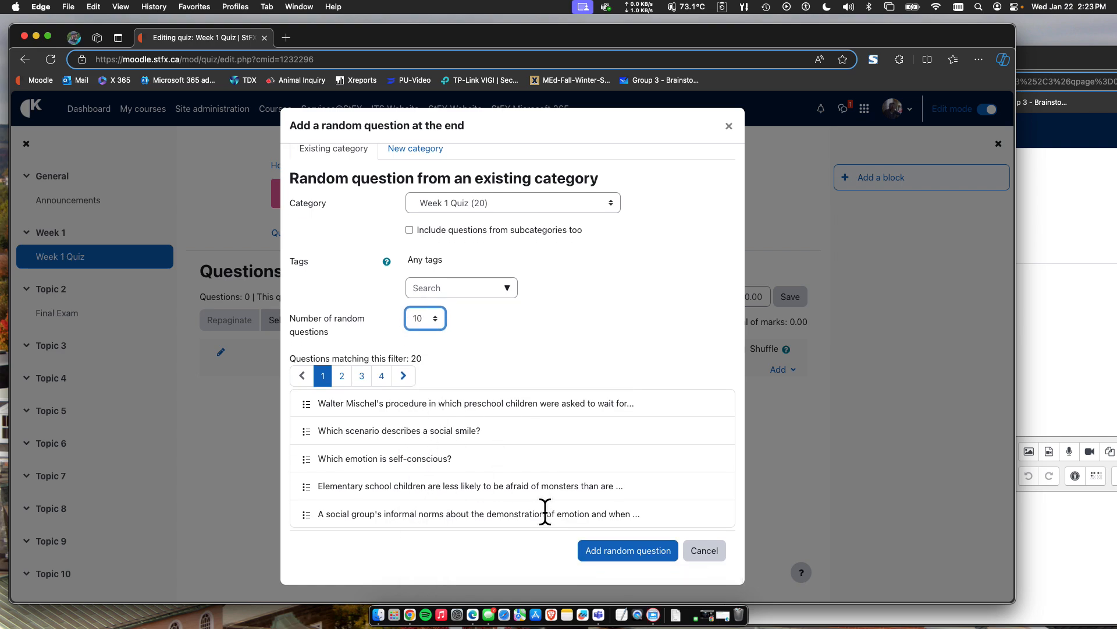
left_click(622, 551)
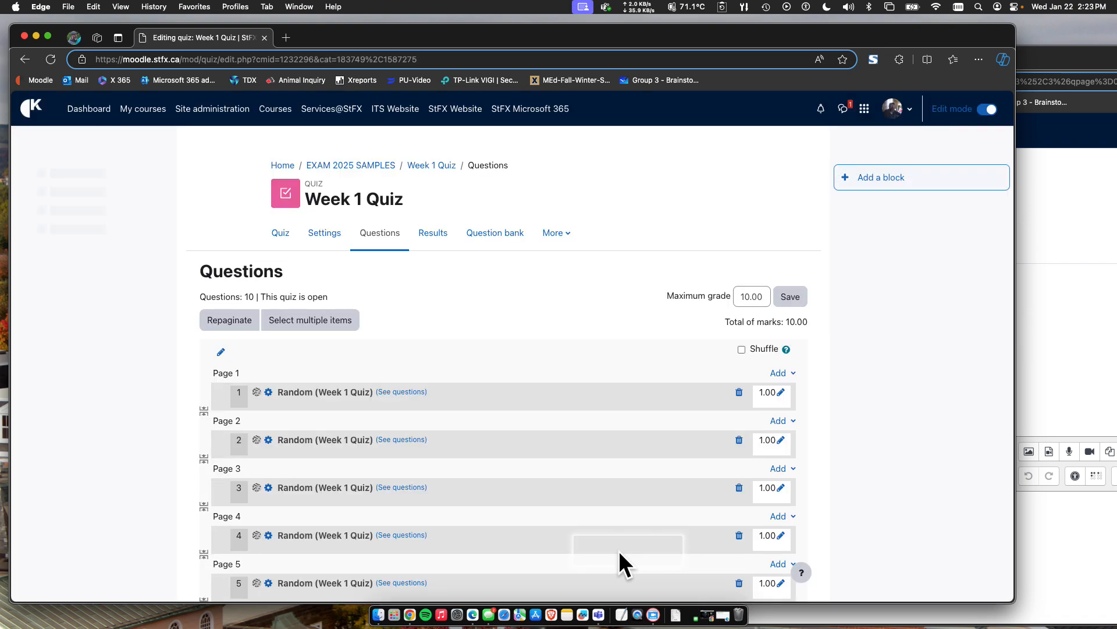
scroll(477, 494, "down", 2)
scroll(478, 496, "down", 7)
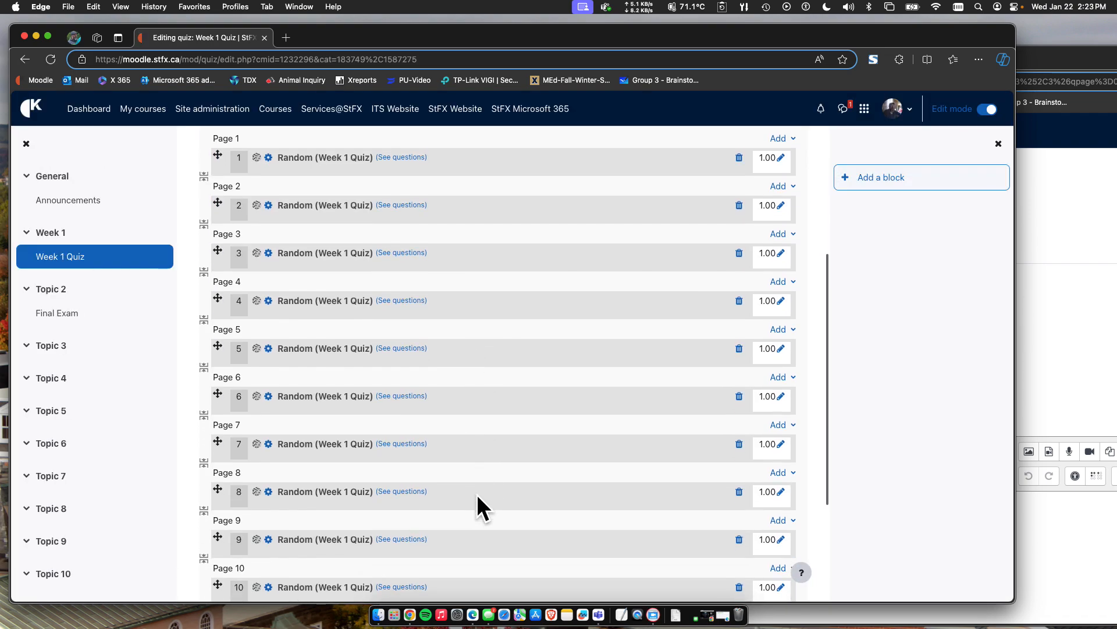
scroll(478, 496, "up", 5)
scroll(477, 500, "up", 4)
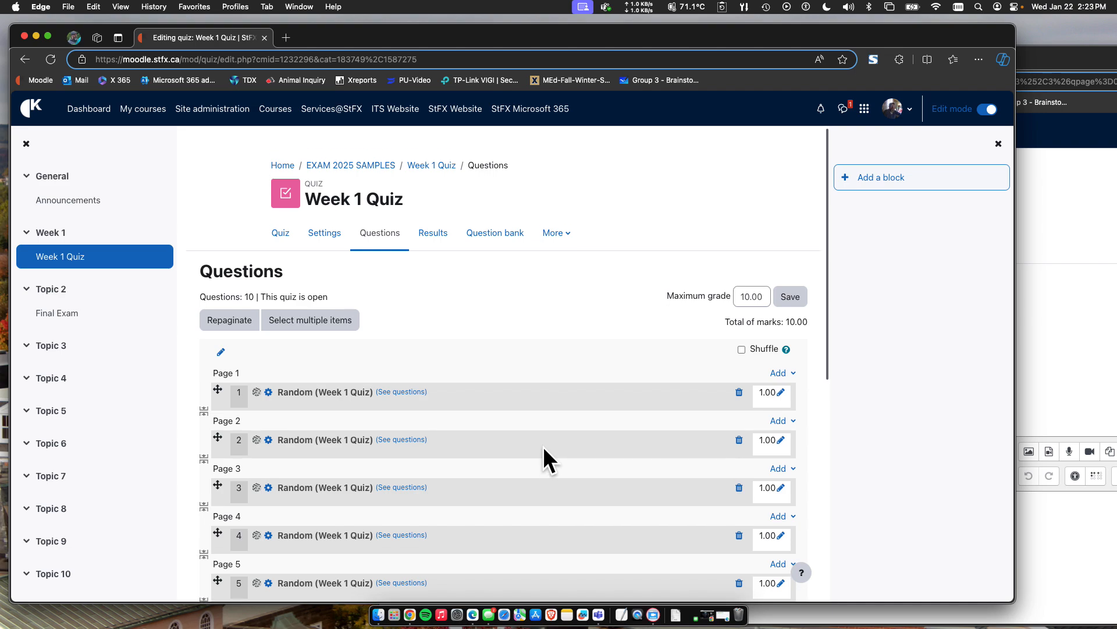
Preview the Week 1 Quiz, checking questions 10 and 1, and start a new preview attempt.
left_click(286, 236)
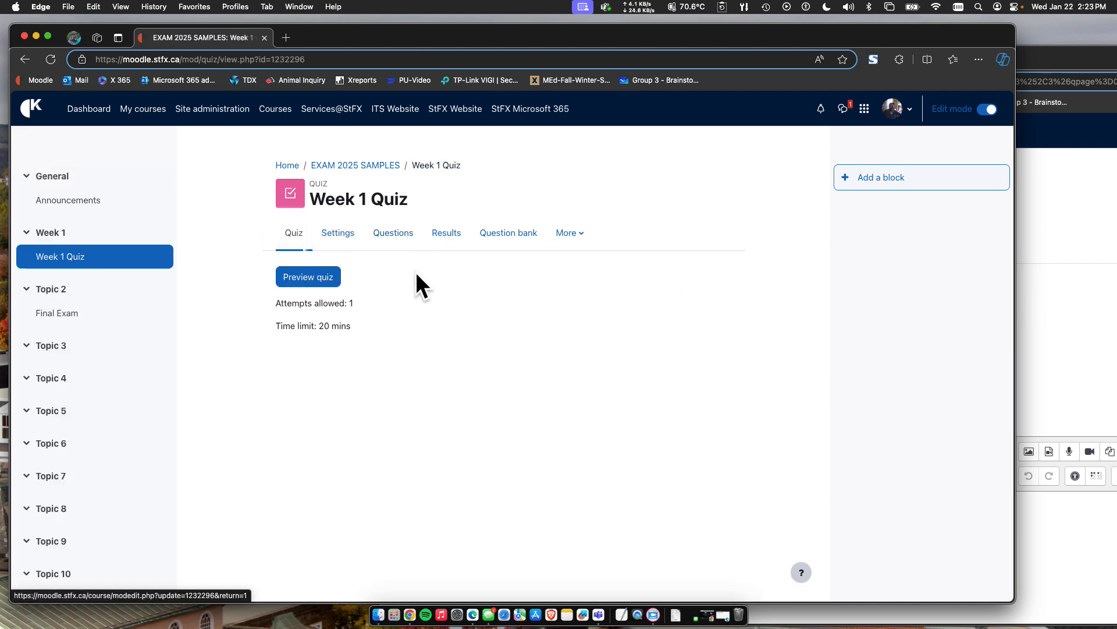
left_click(306, 278)
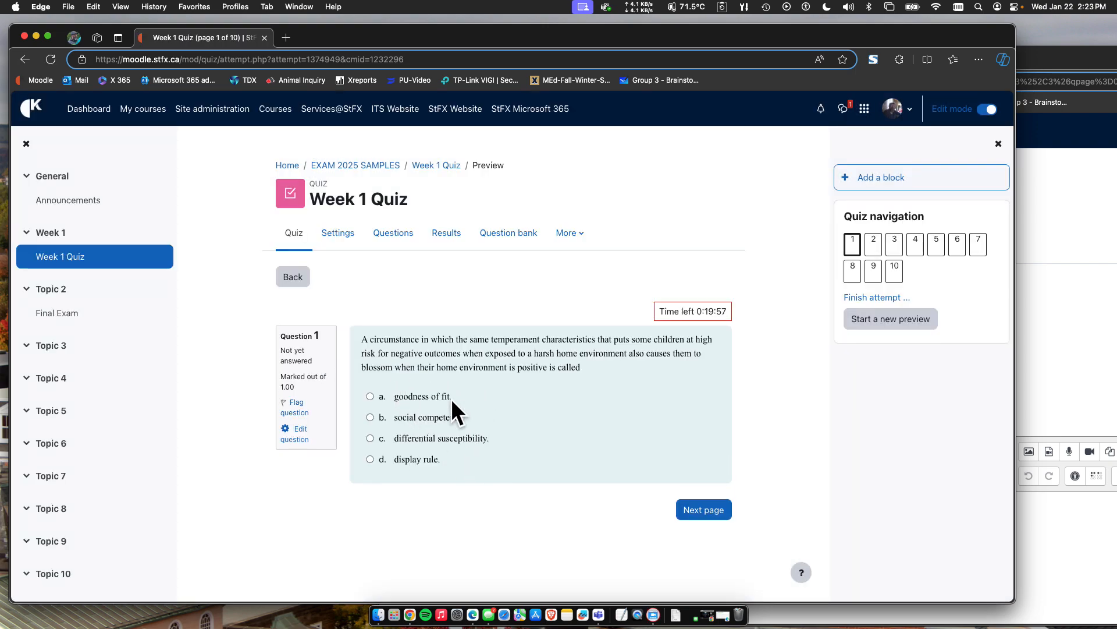
left_click(895, 269)
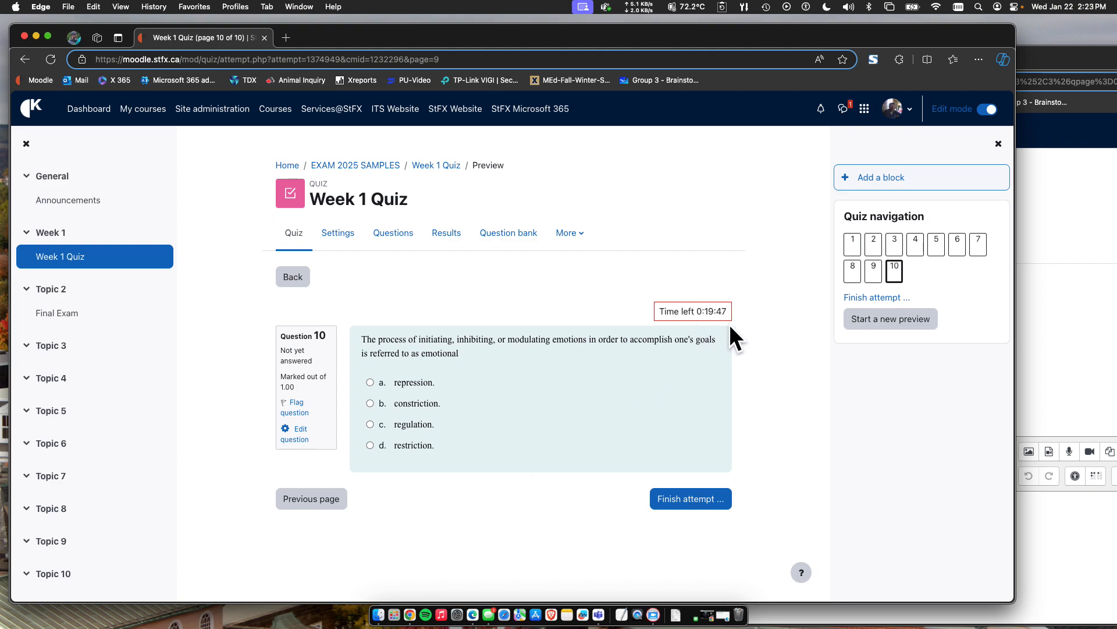
left_click(853, 248)
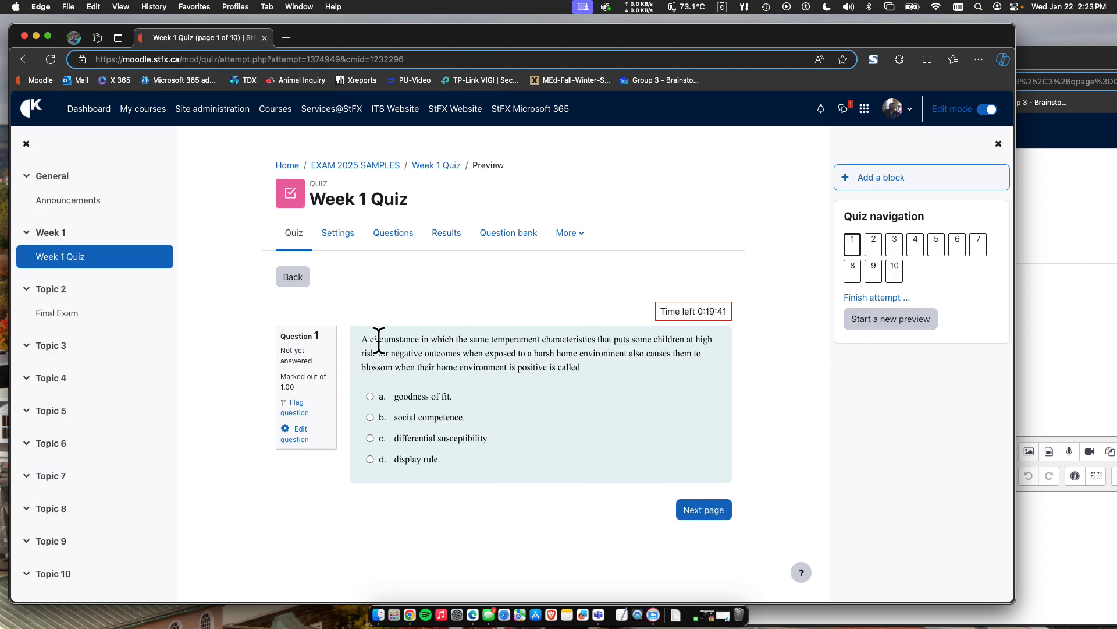
left_click(871, 319)
left_click(235, 414)
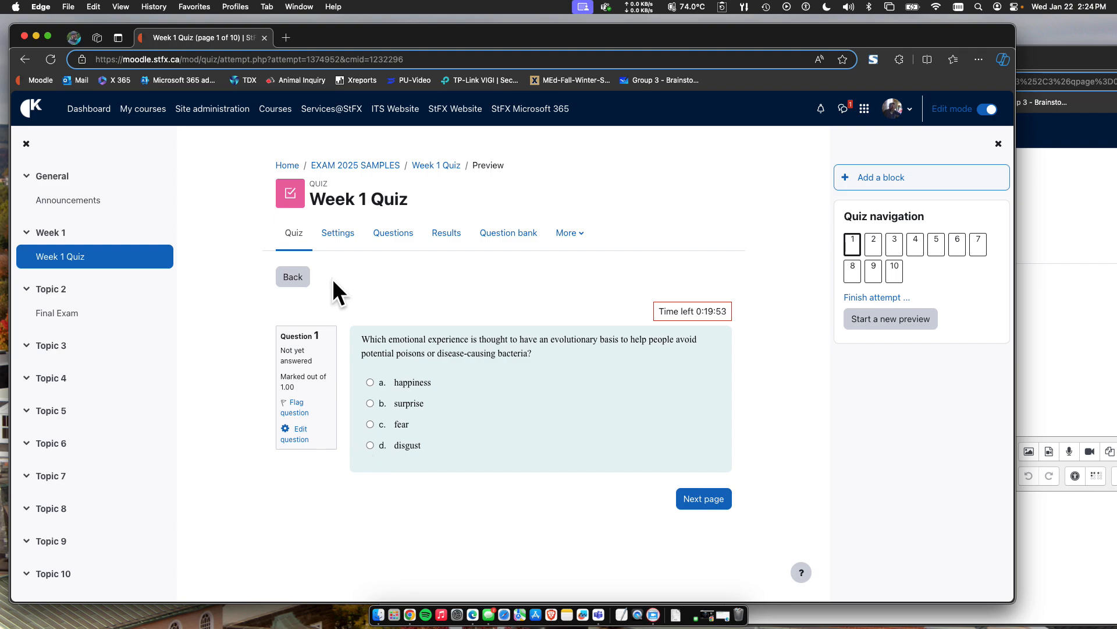
Return to the course, open the question bank's categories and review the course and Miscellaneous category lists.
left_click(349, 165)
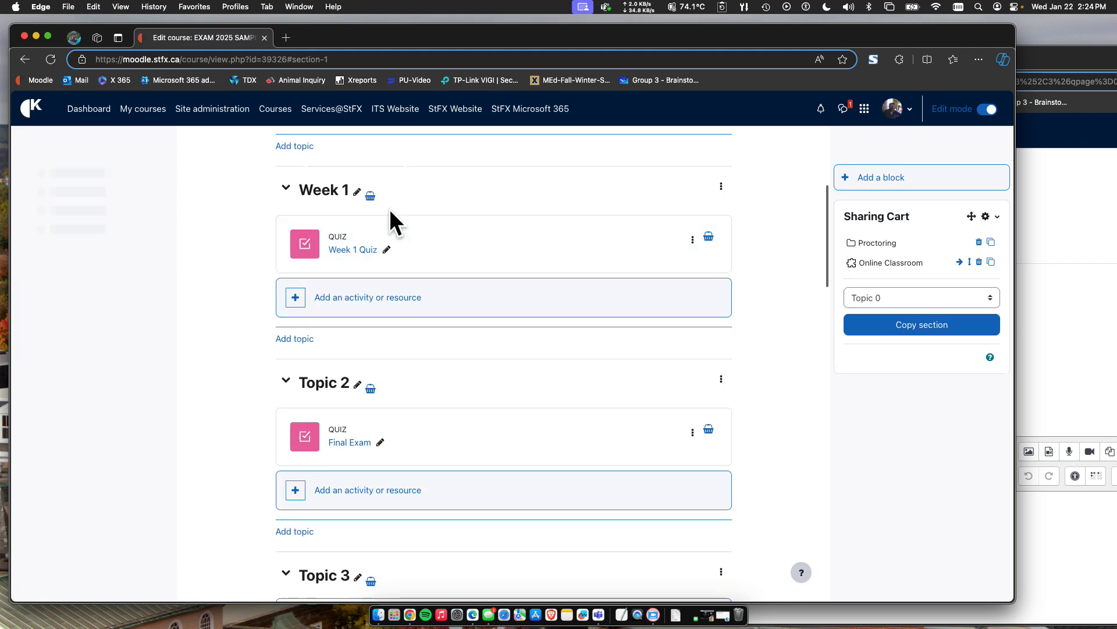
scroll(539, 229, "up", 5)
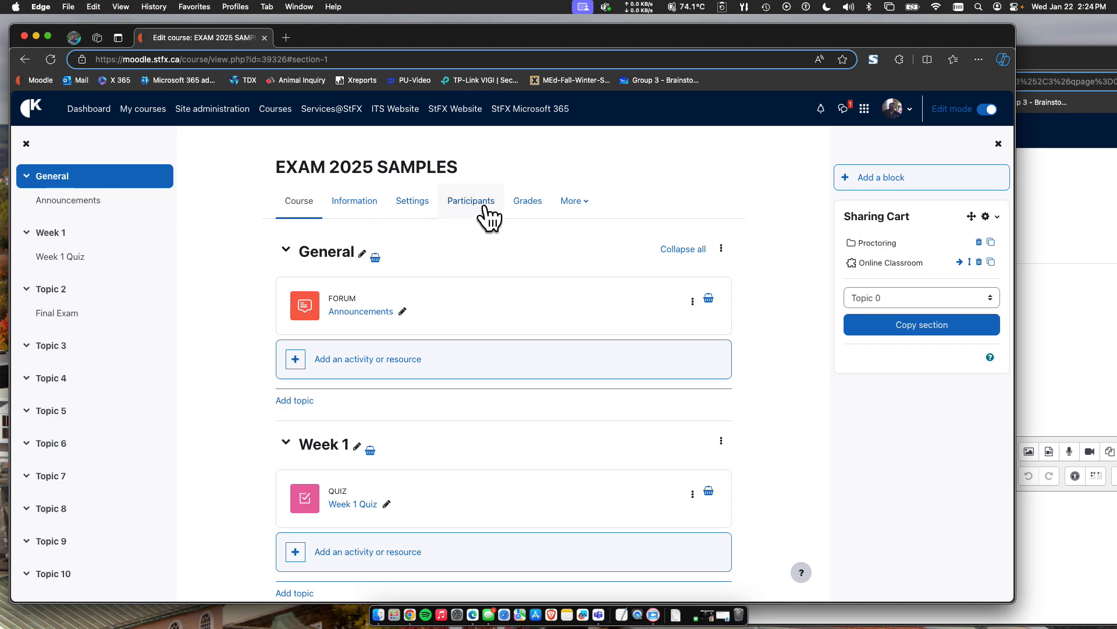
left_click(577, 203)
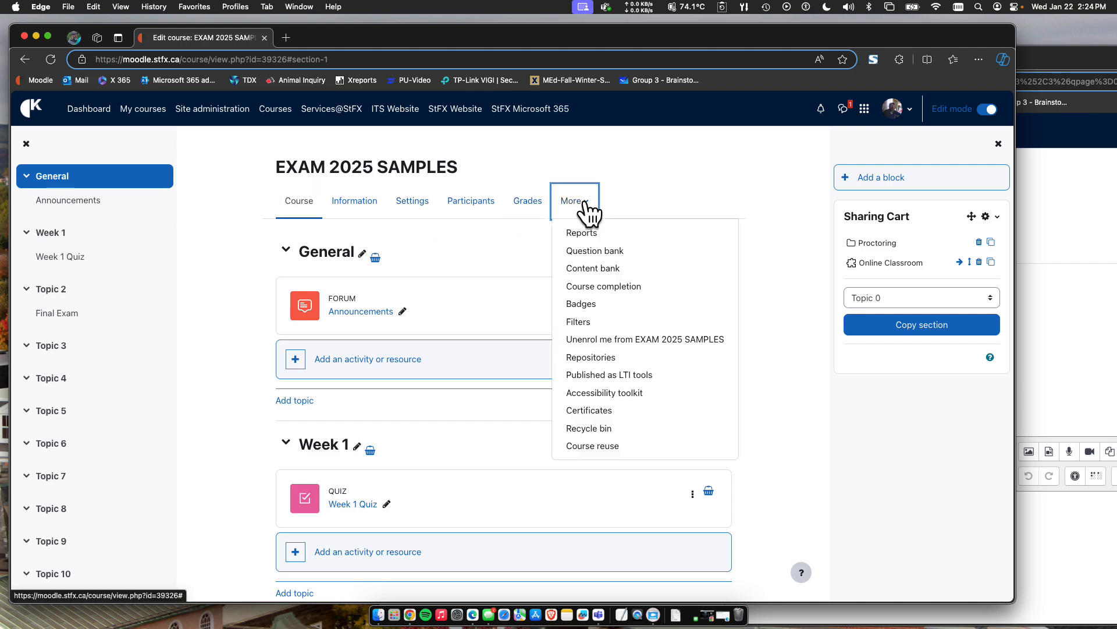
left_click(588, 251)
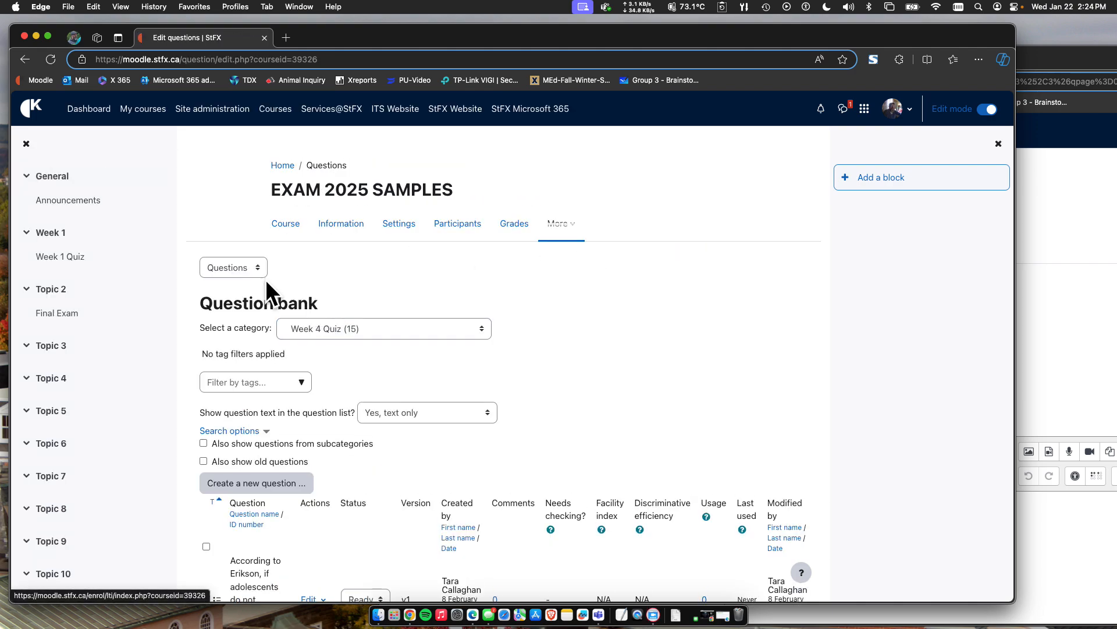
left_click(220, 270)
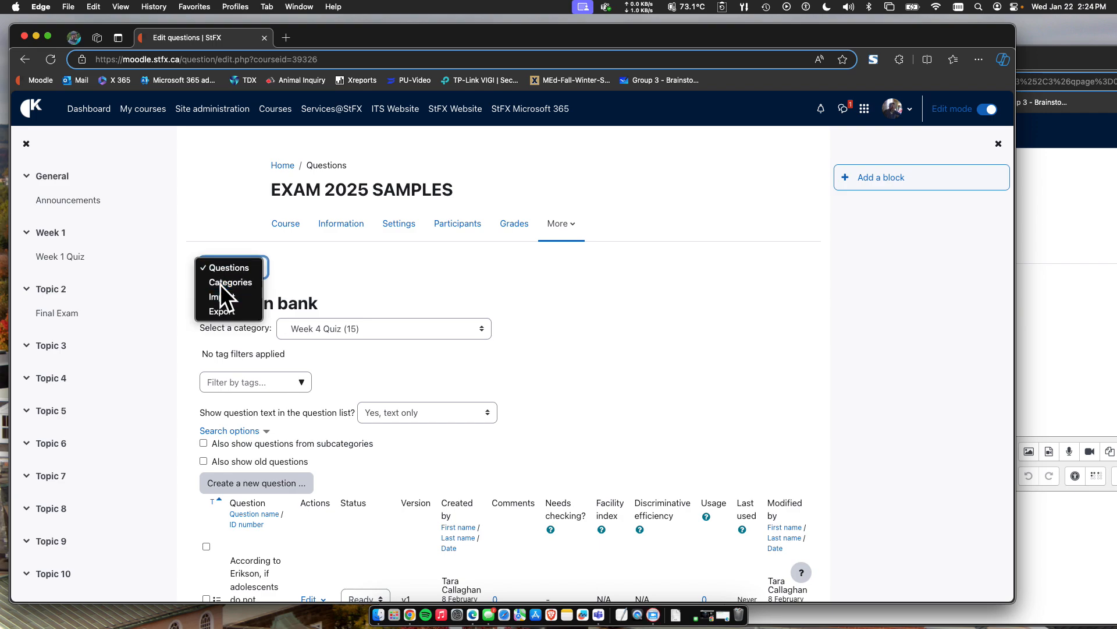
left_click(220, 283)
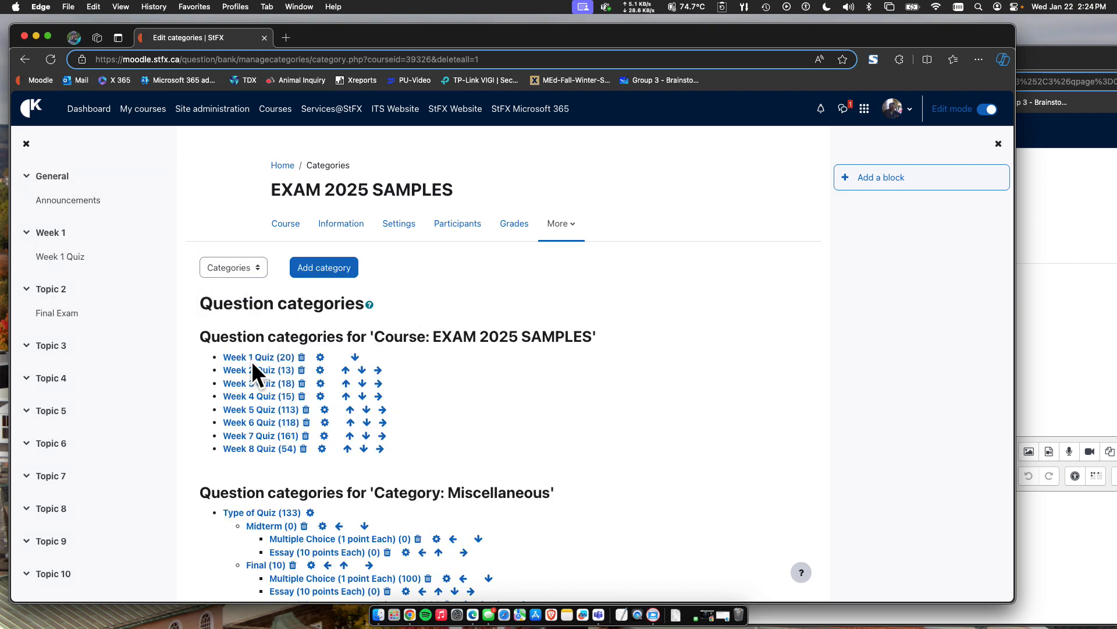
scroll(289, 366, "down", 5)
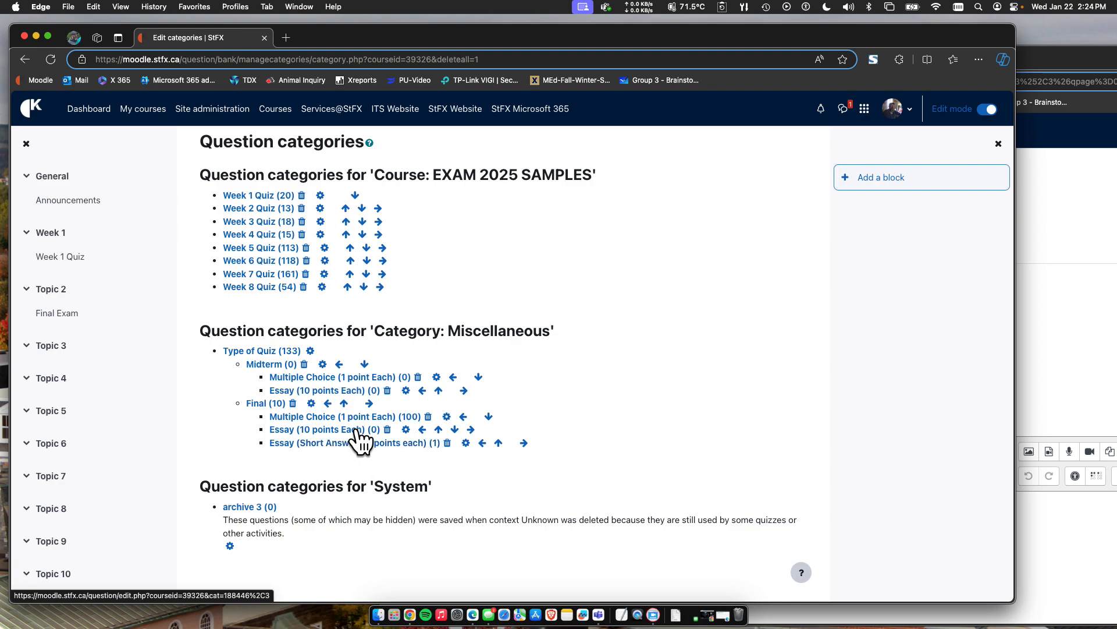
scroll(260, 386, "up", 3)
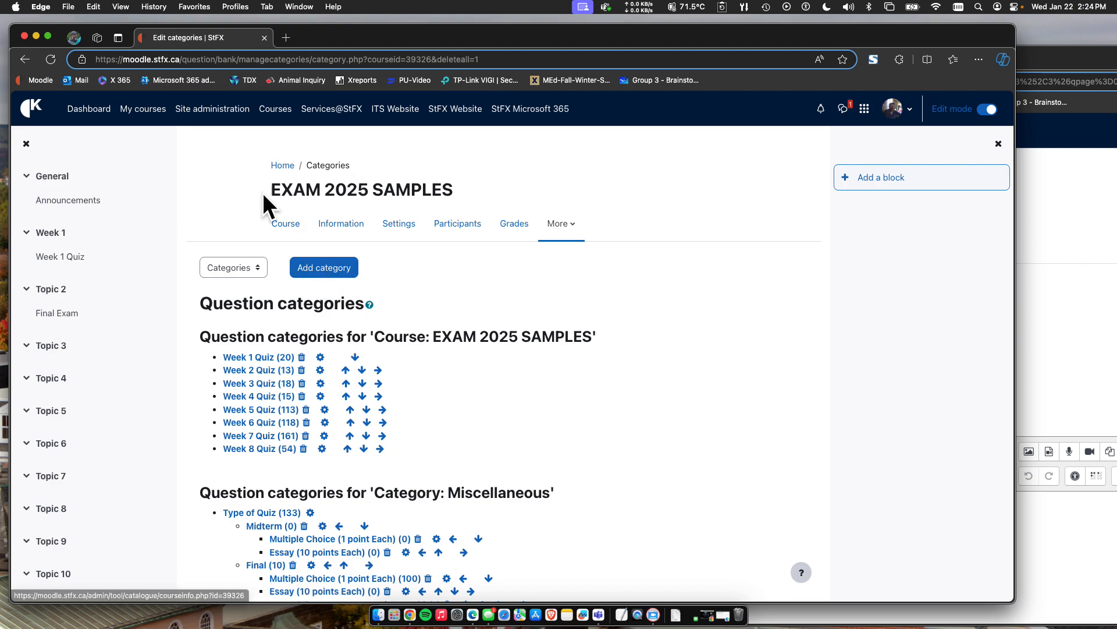
Open the course reuse import page, look through the courses available to import from, and return to the course page.
left_click(285, 216)
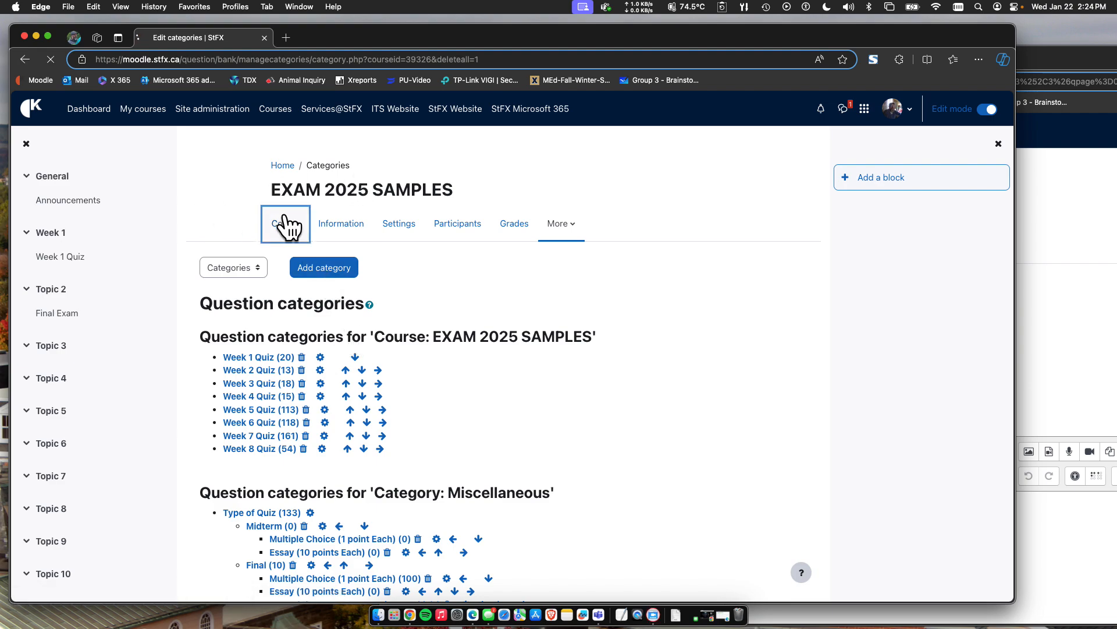
left_click(572, 202)
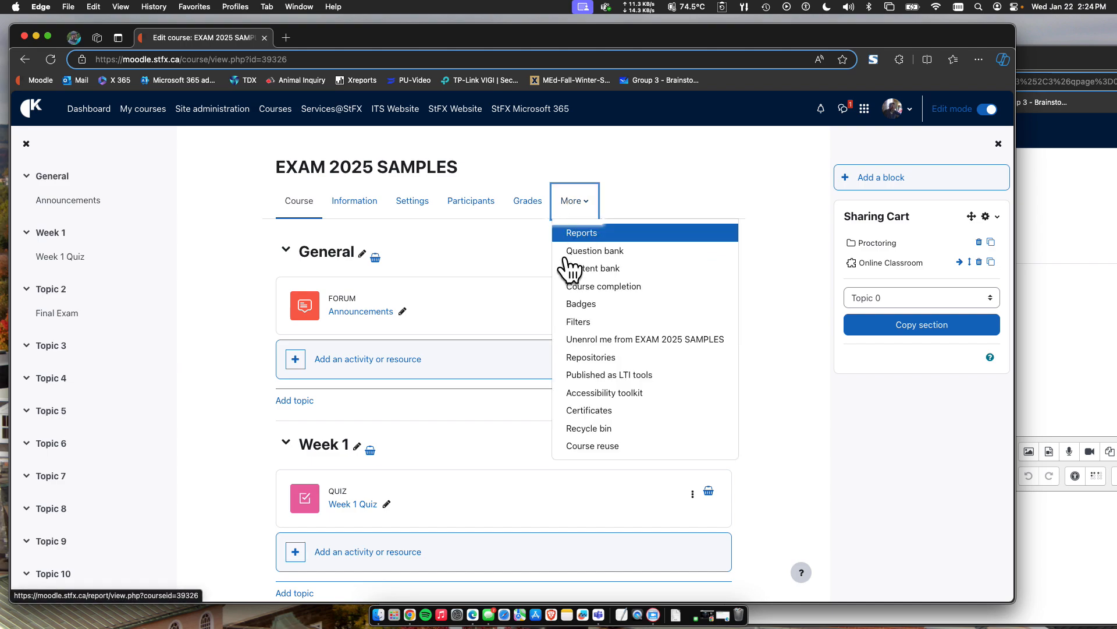
left_click(595, 444)
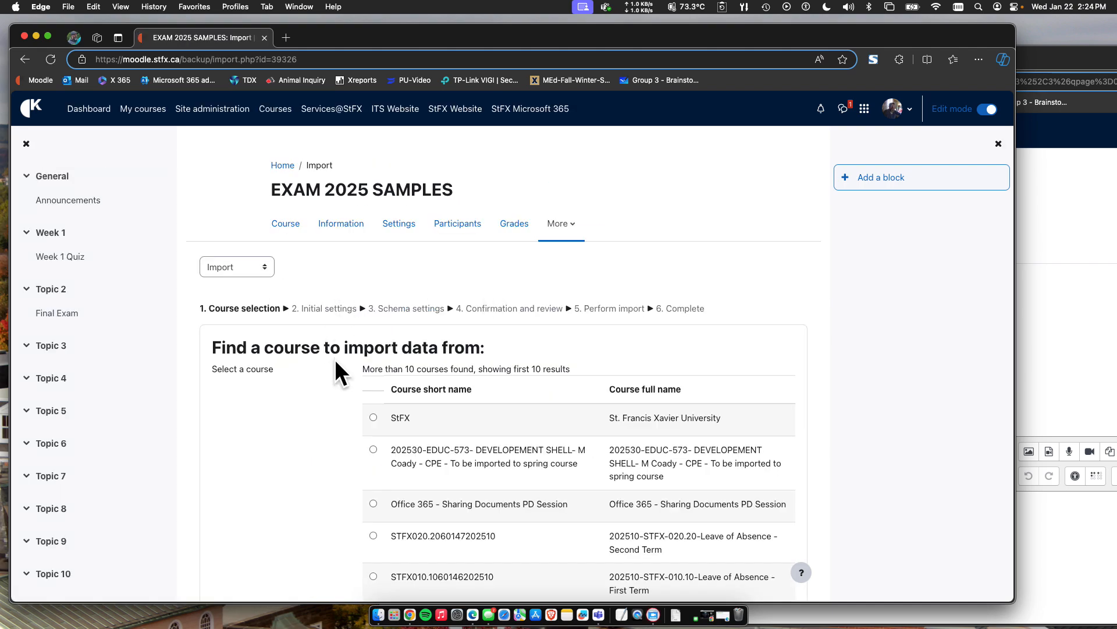
scroll(336, 362, "down", 5)
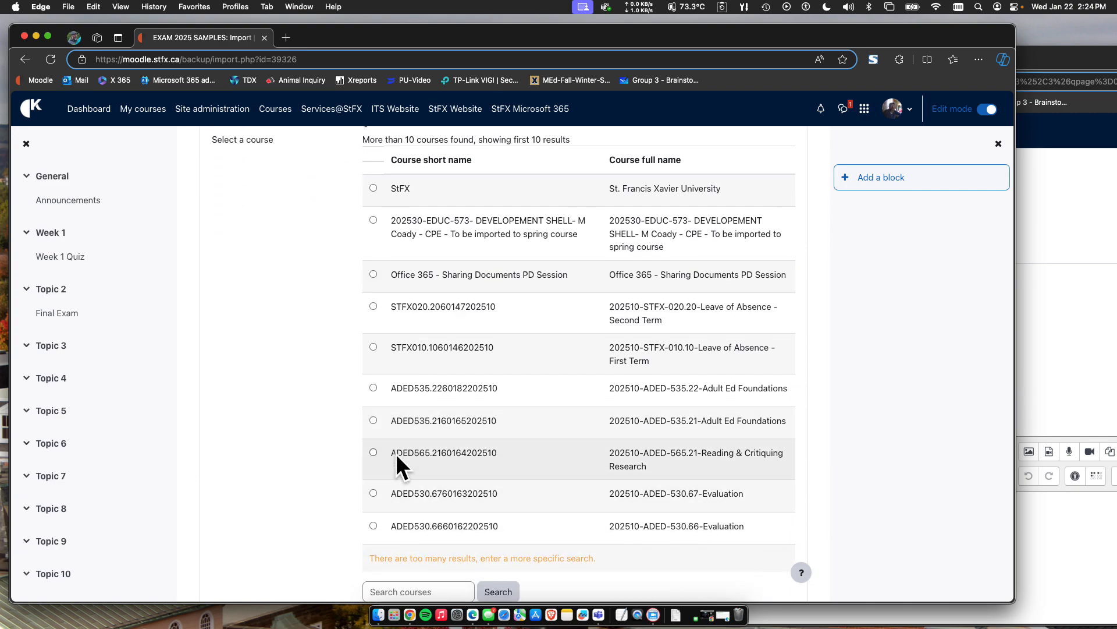
scroll(396, 453, "up", 5)
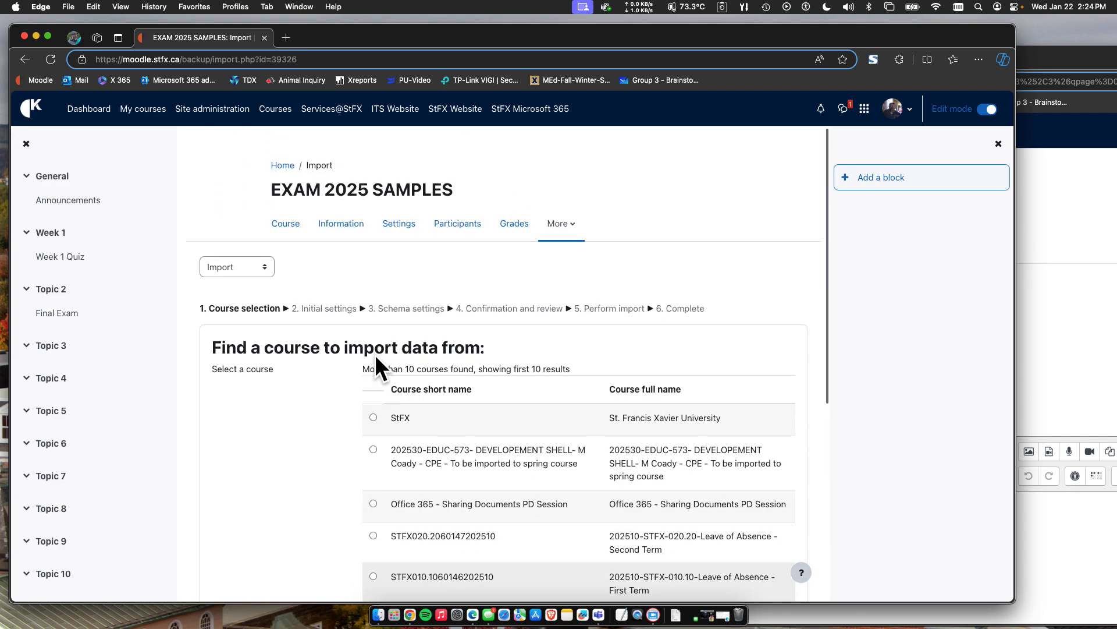
left_click(284, 228)
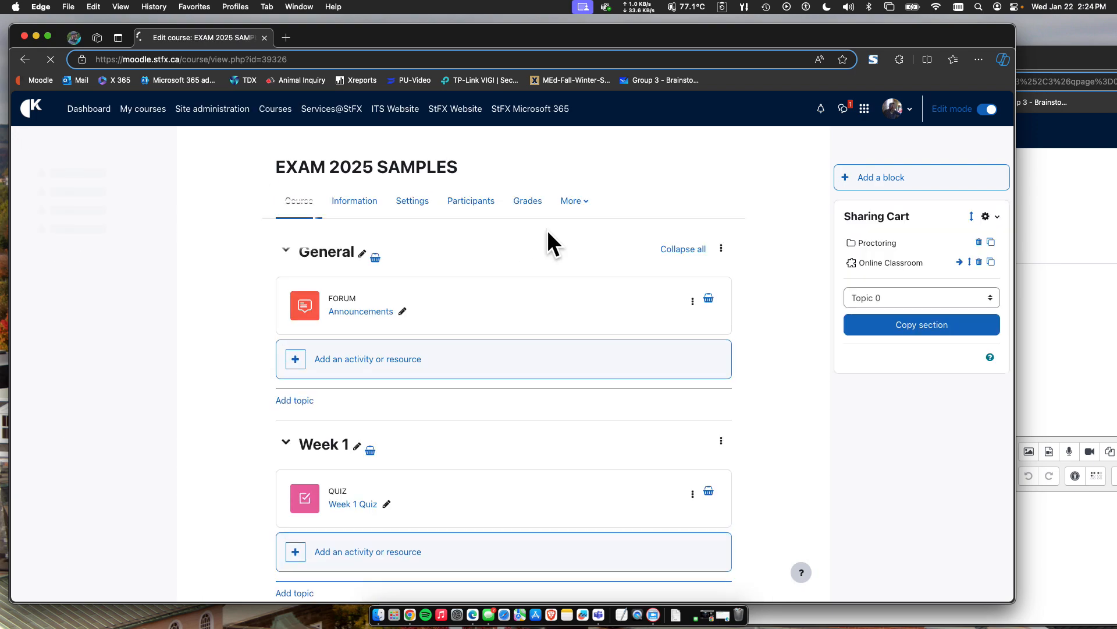
Open the question bank's export page and select Moodle XML as the file format.
left_click(572, 200)
left_click(578, 251)
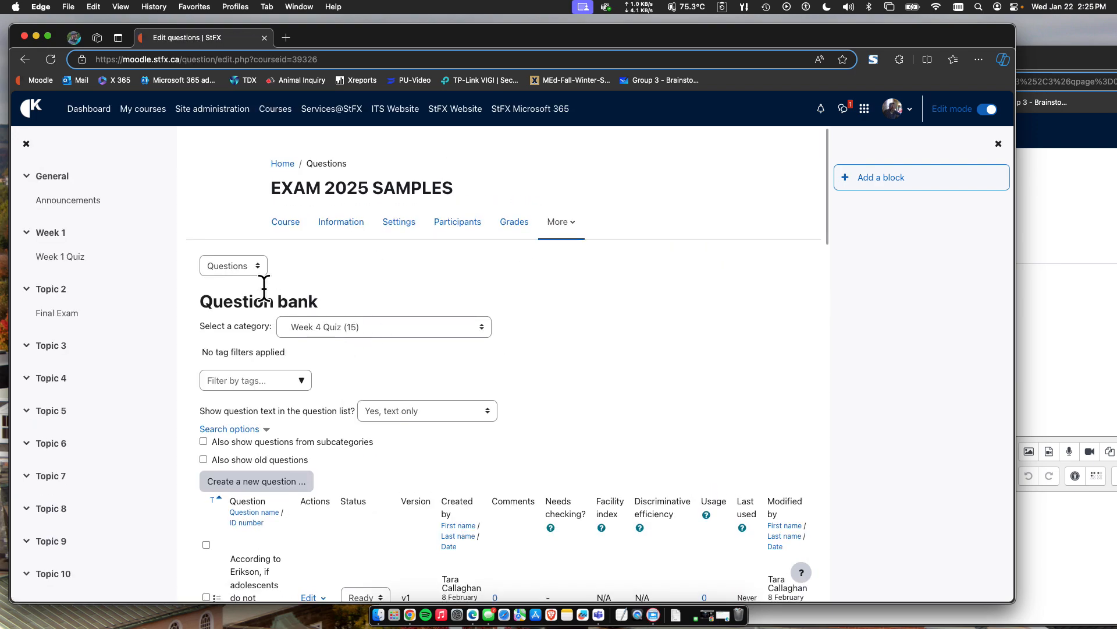
left_click(232, 266)
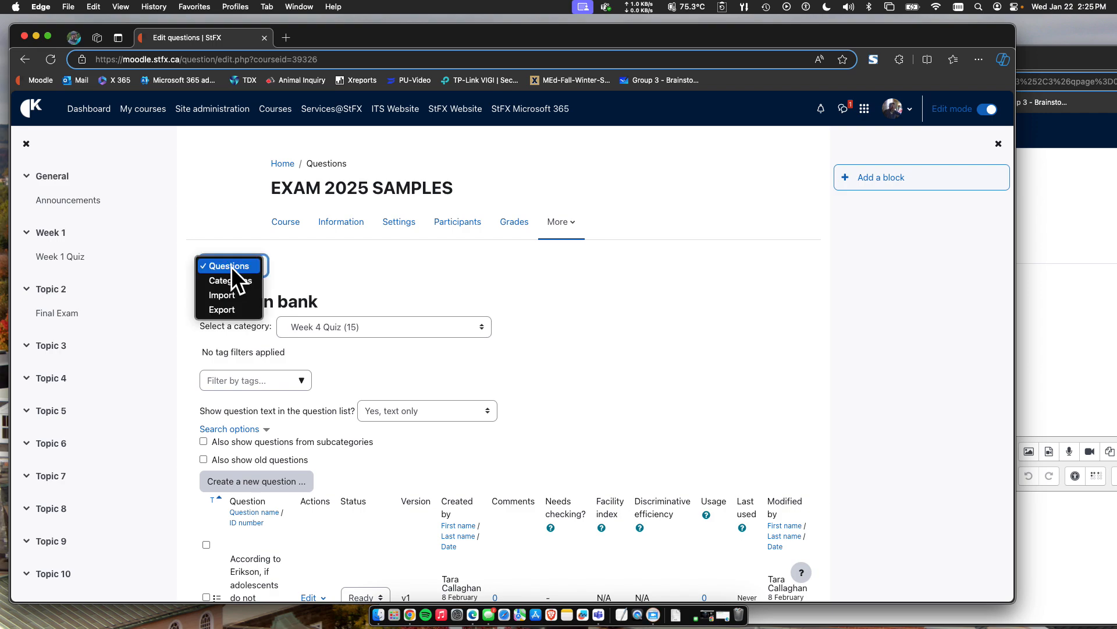
left_click(223, 310)
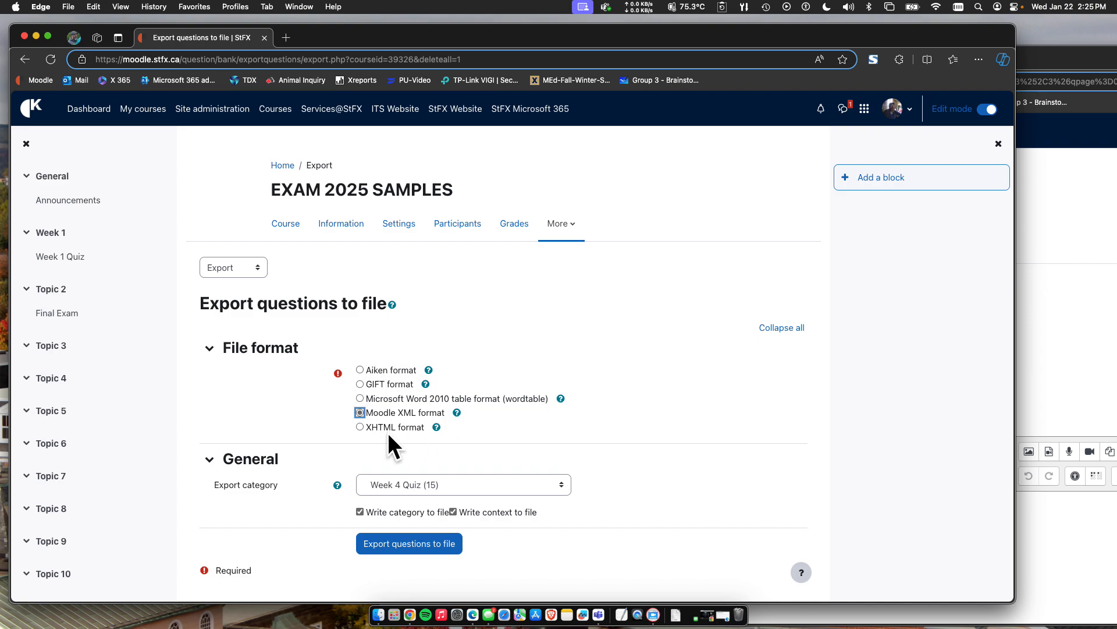
scroll(270, 415, "down", 1)
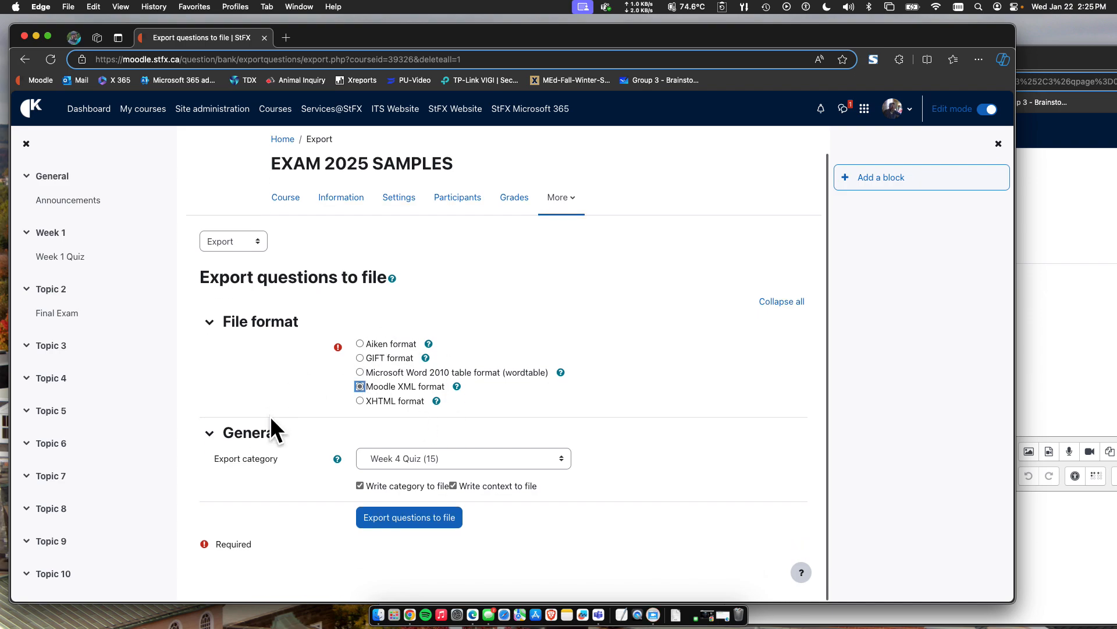
Set the export category to Final, export its questions to a file and continue to the question bank.
left_click(386, 458)
scroll(372, 474, "down", 5)
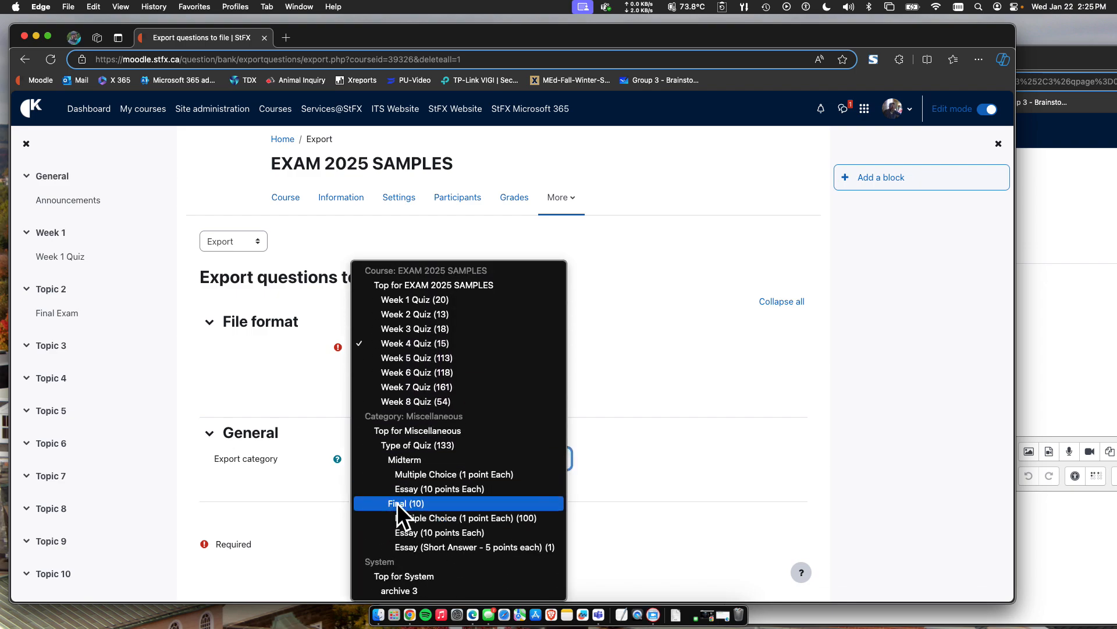
left_click(399, 503)
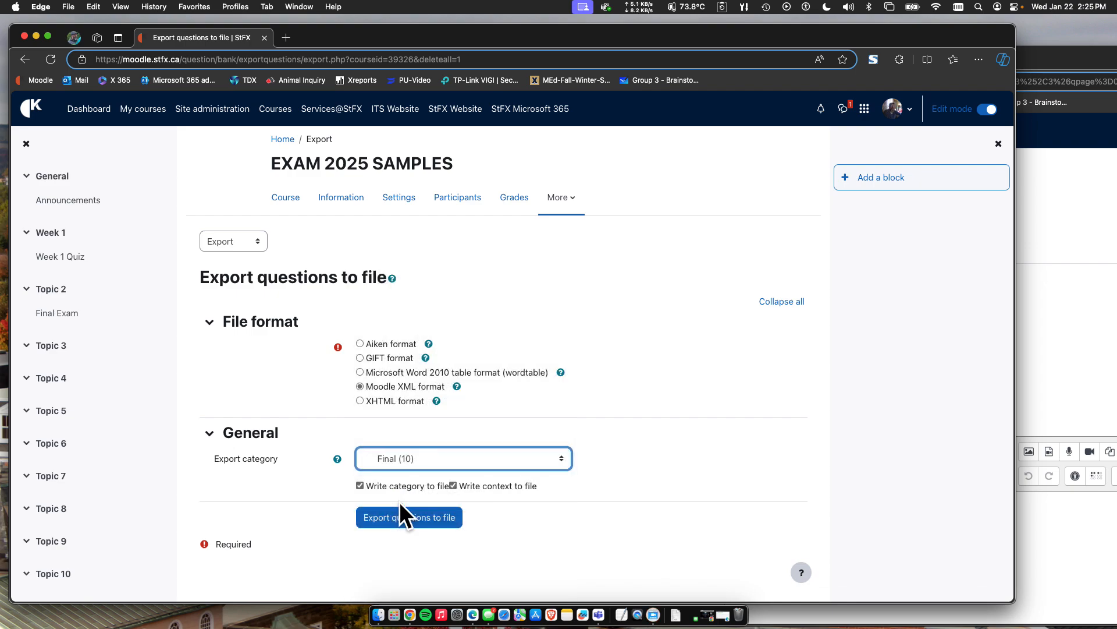
left_click(451, 457)
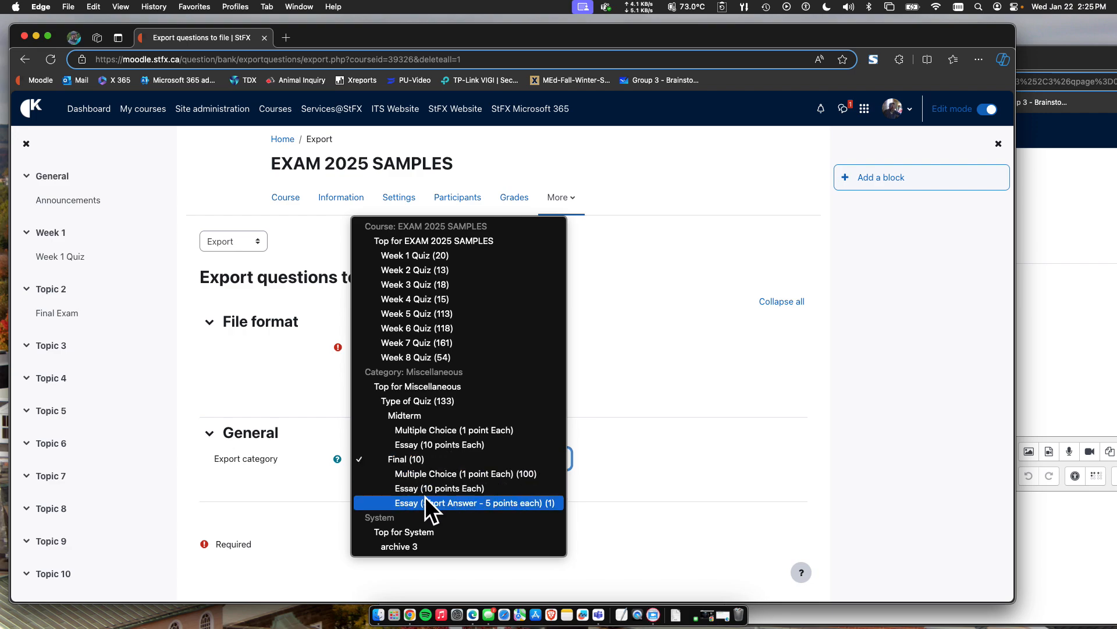
left_click(411, 461)
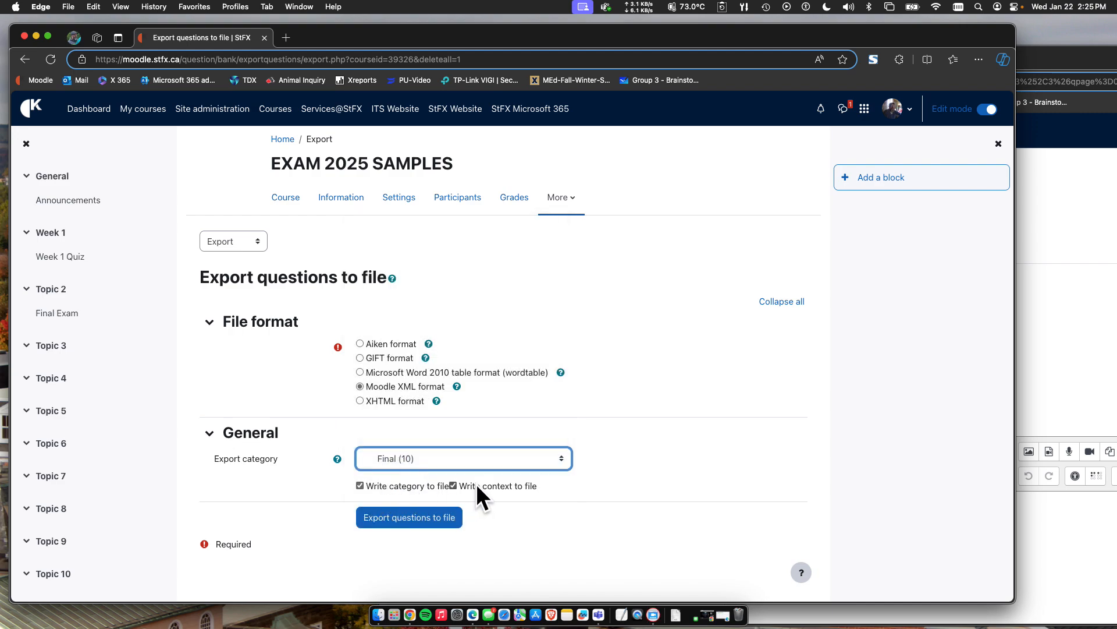
left_click(394, 521)
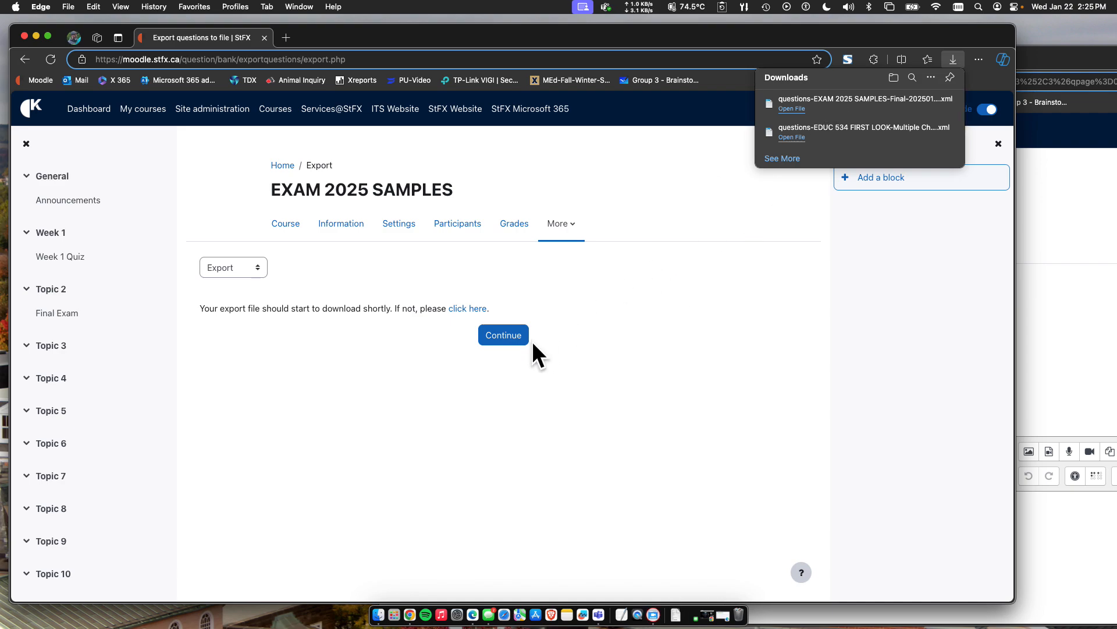
left_click(506, 340)
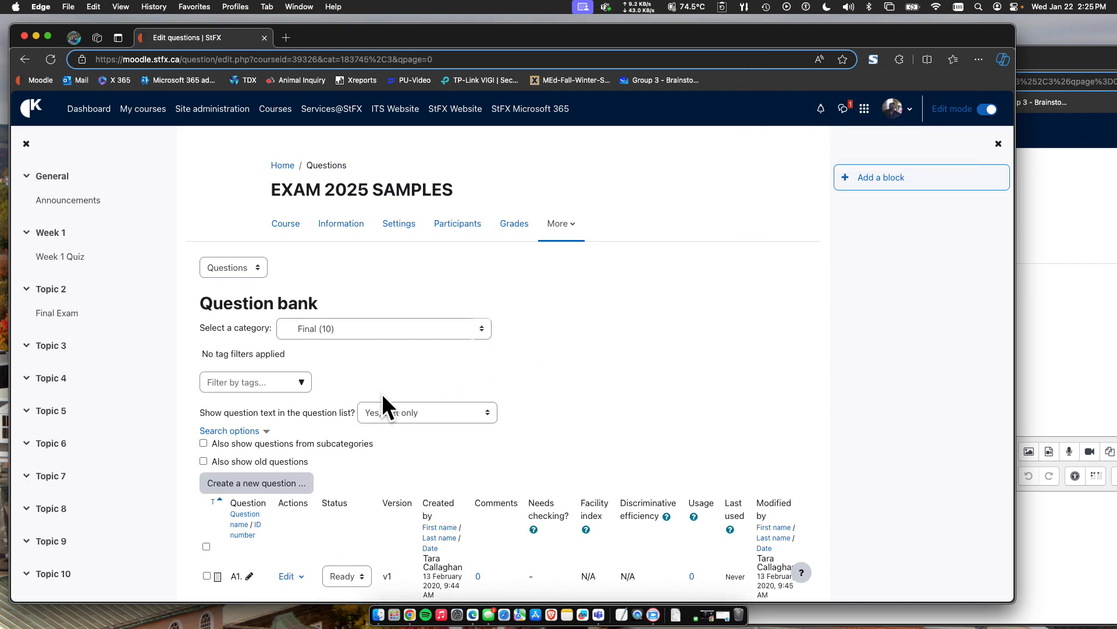
Open the question bank's import page and select Moodle XML as the file format.
left_click(238, 266)
left_click(223, 295)
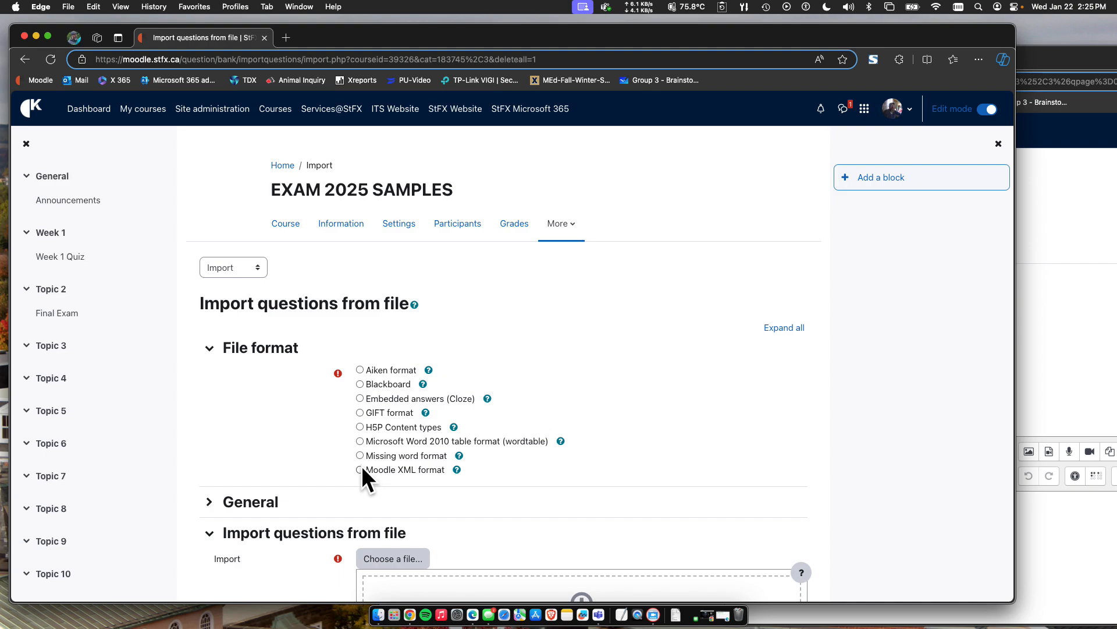
left_click(361, 470)
scroll(287, 506, "down", 5)
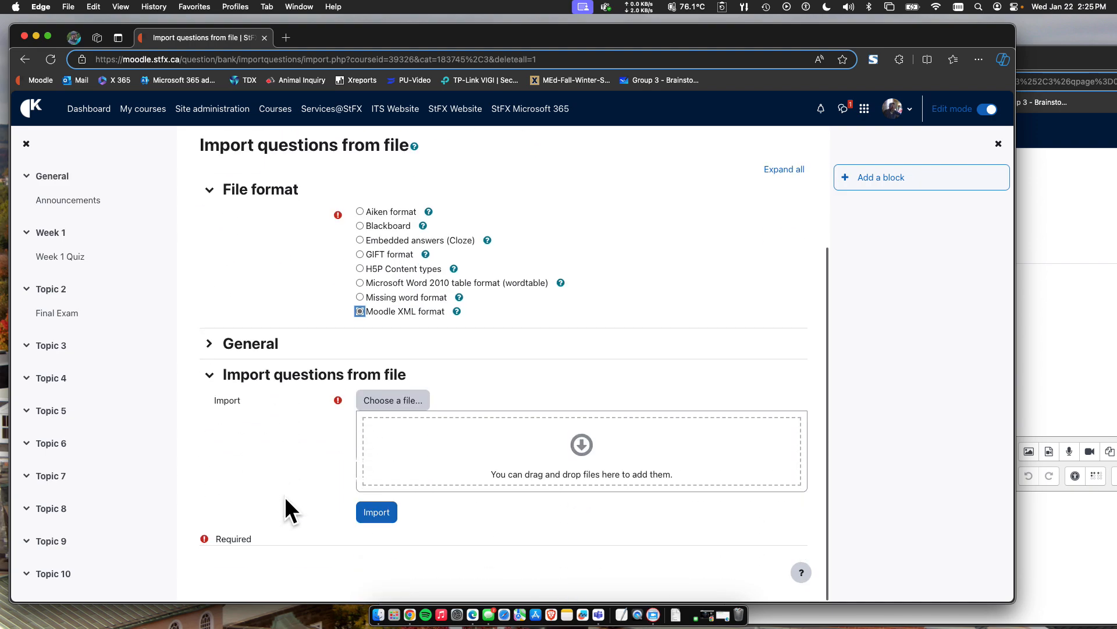
Add questions-EXAM 2025 SAMPLES-Final-20250122-1425.xml from the Downloads folder as the file to import.
left_click(379, 615)
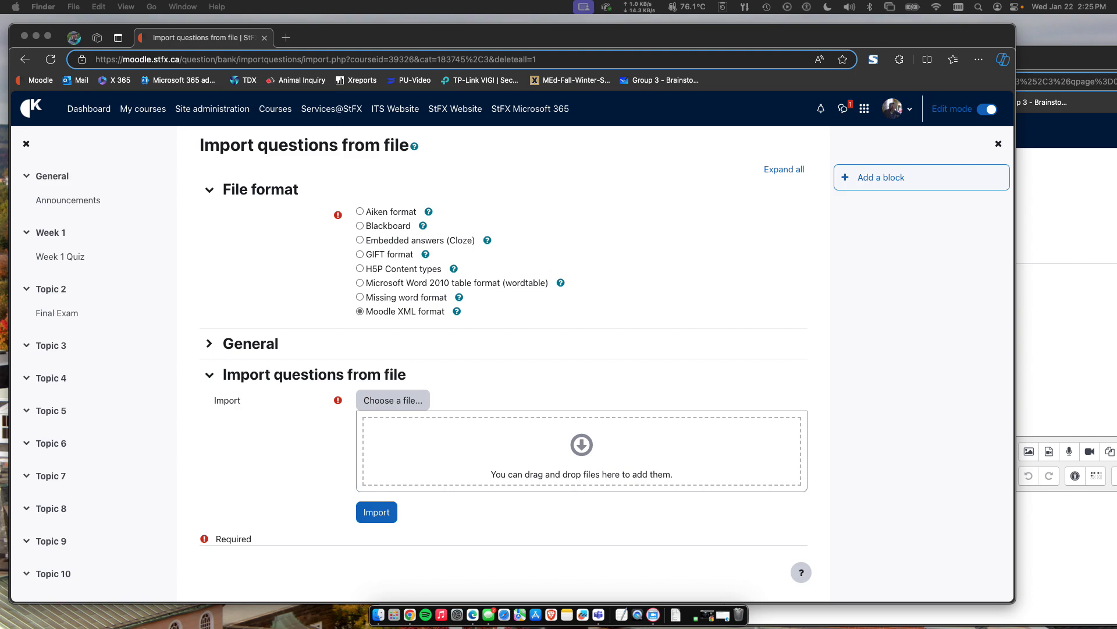
left_click_drag(0, 195, 227, 271)
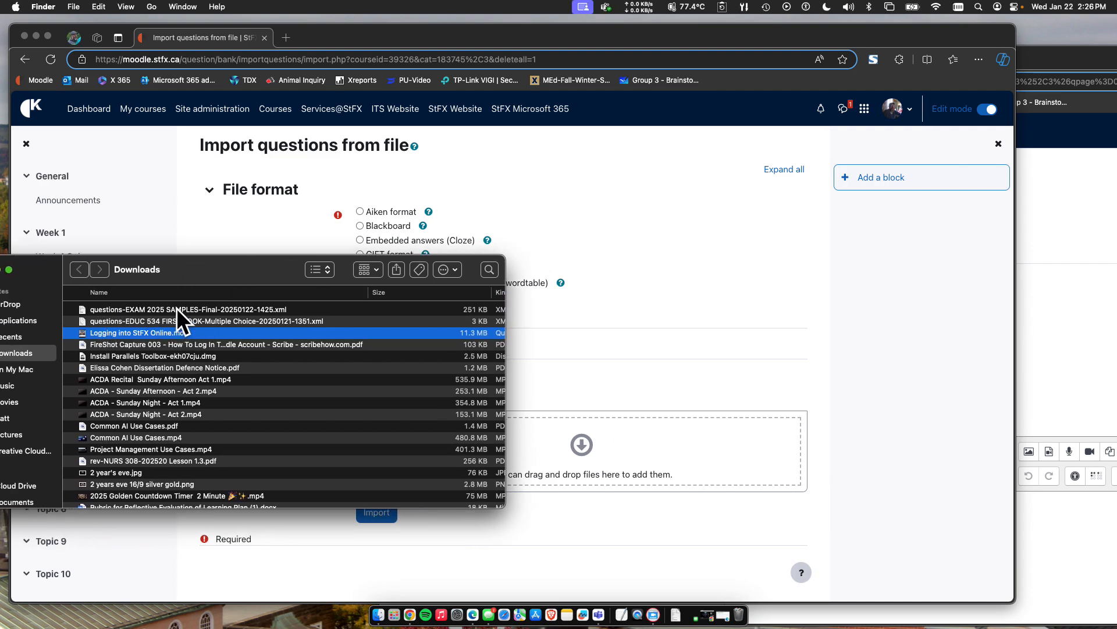
left_click_drag(177, 308, 635, 448)
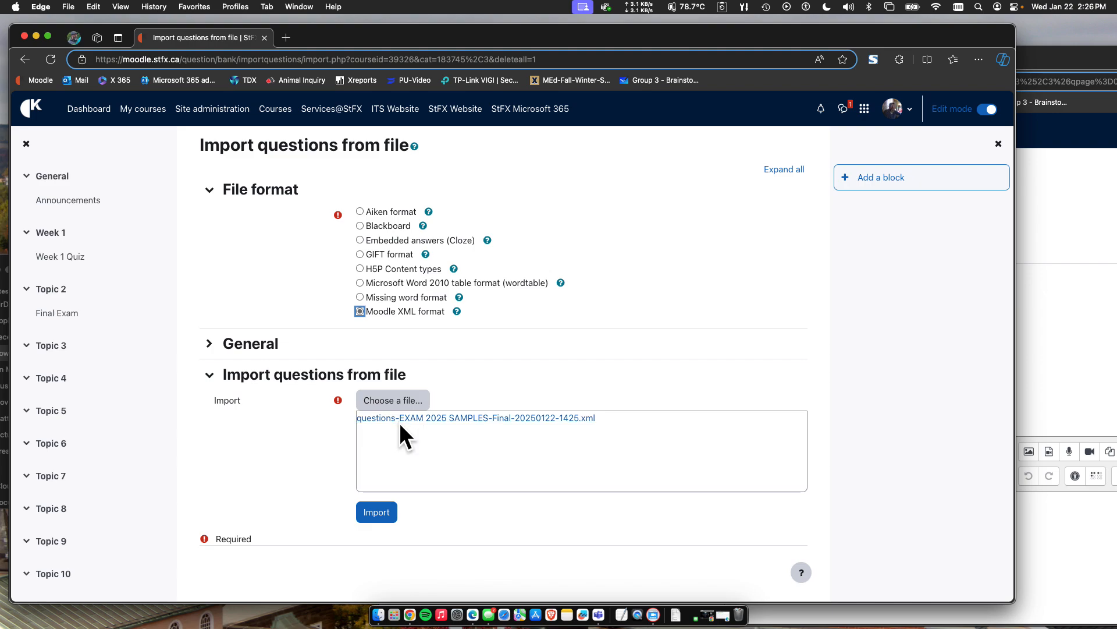
scroll(294, 473, "up", 2)
scroll(294, 473, "down", 2)
scroll(292, 469, "up", 1)
scroll(292, 469, "down", 1)
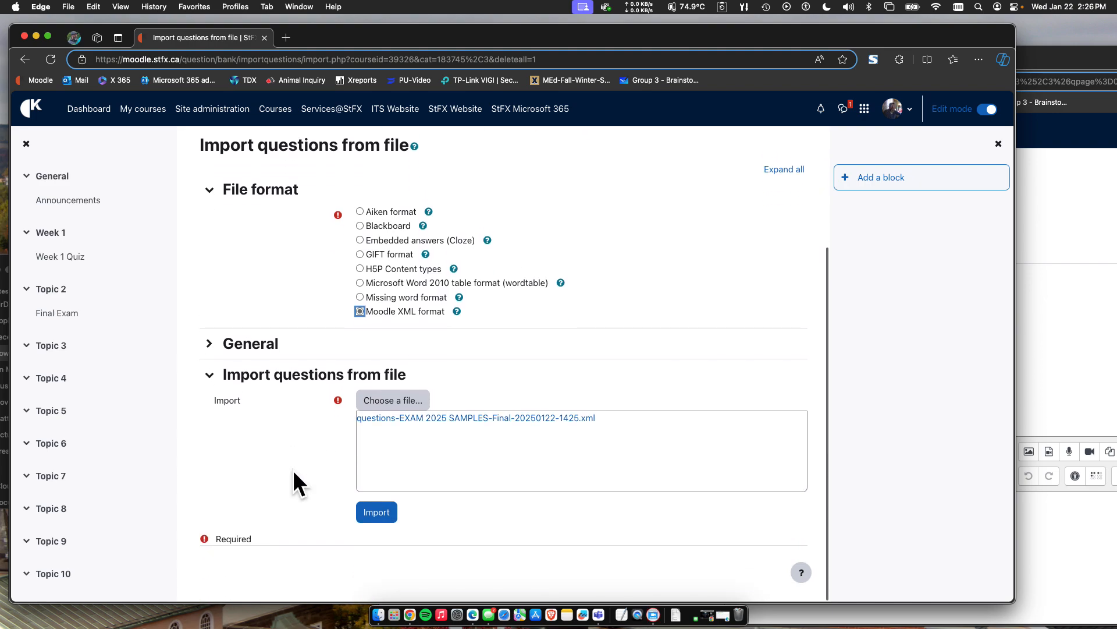
Import the questions from the added XML file.
left_click(375, 513)
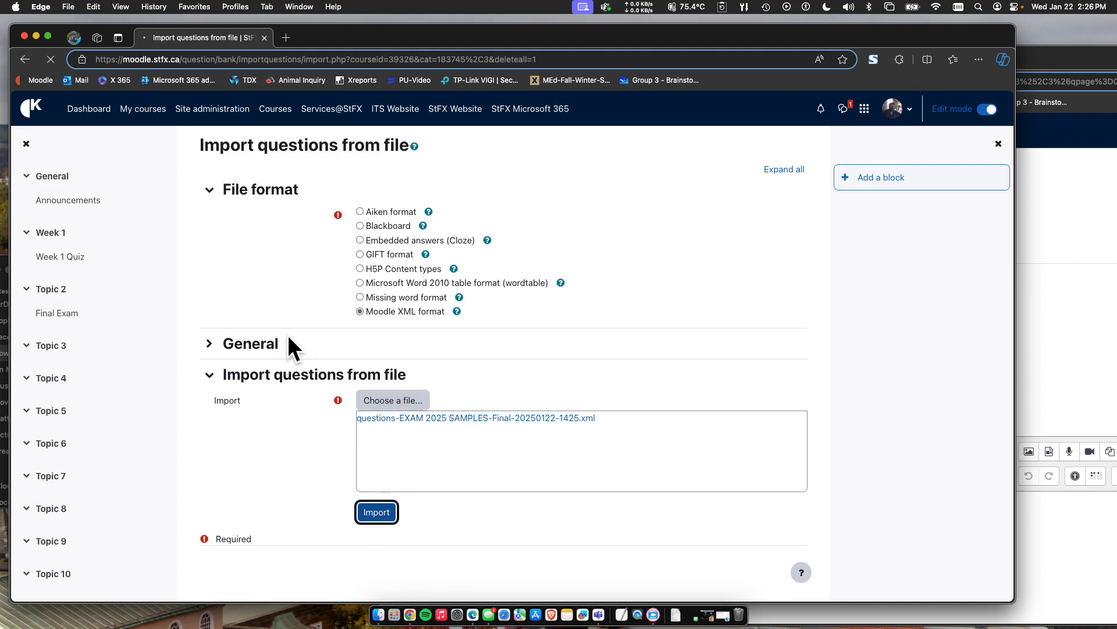
scroll(265, 405, "up", 1)
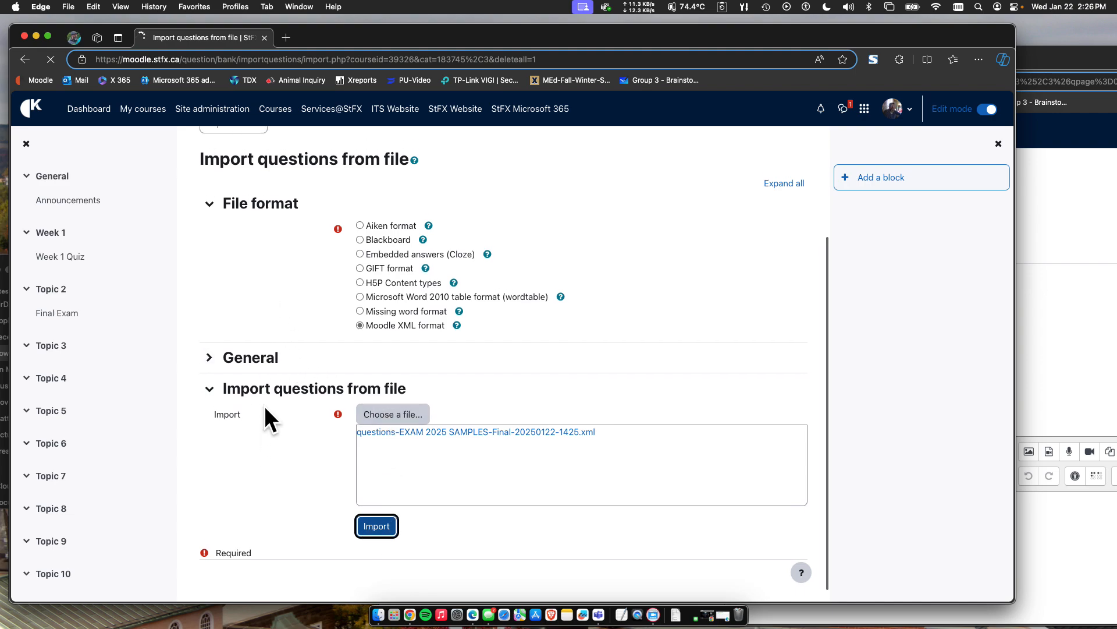
scroll(264, 405, "down", 1)
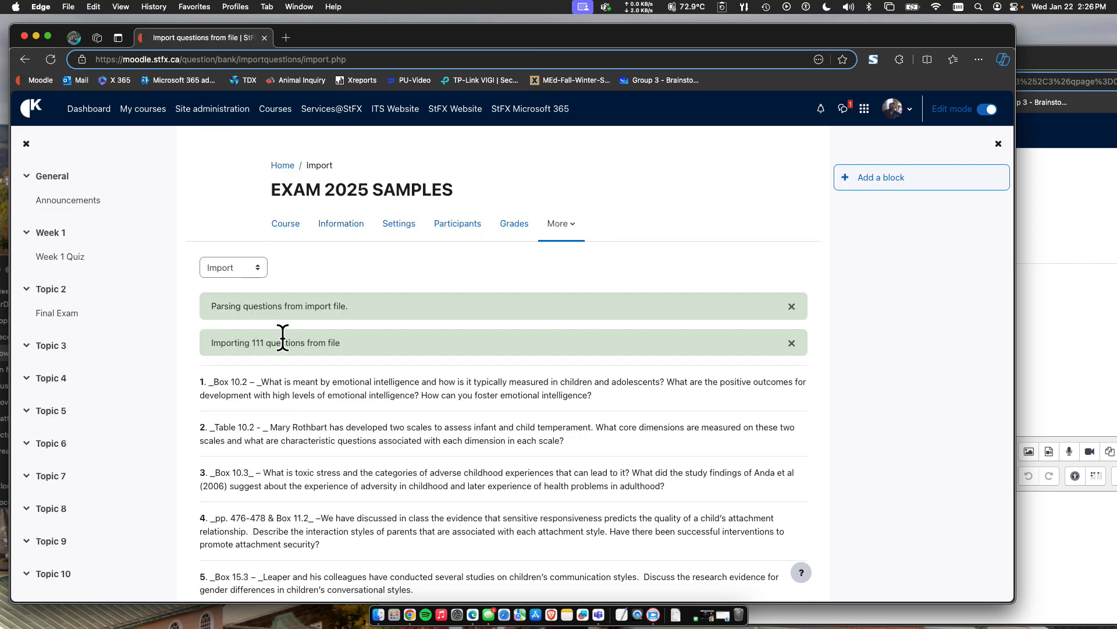
Review the list of imported questions through to its end and continue to the question bank.
scroll(300, 386, "down", 5)
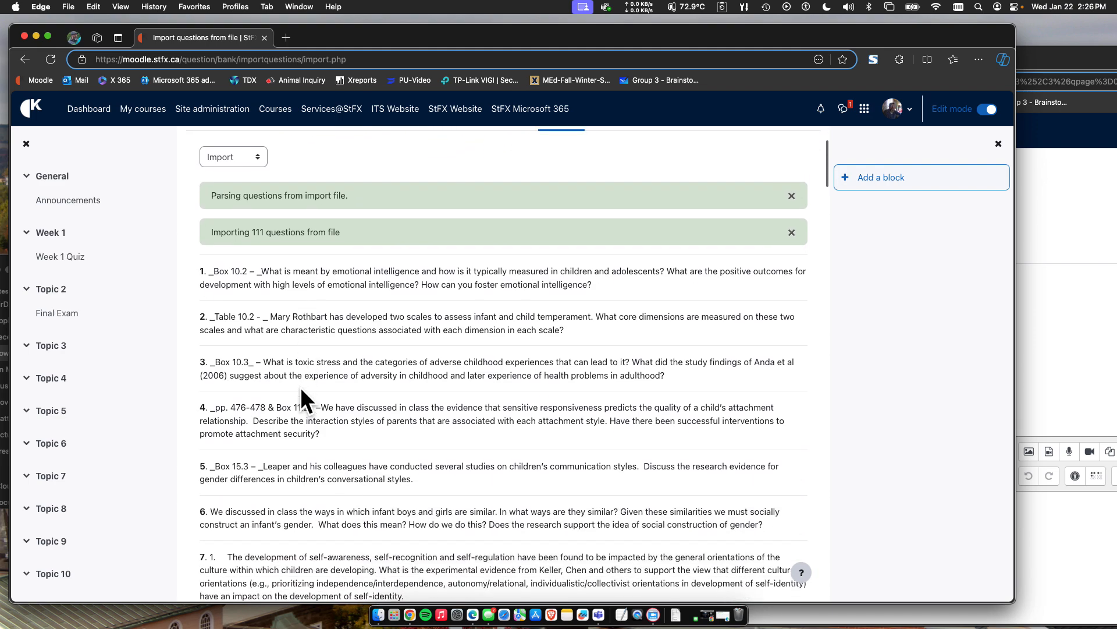
scroll(285, 349, "down", 2)
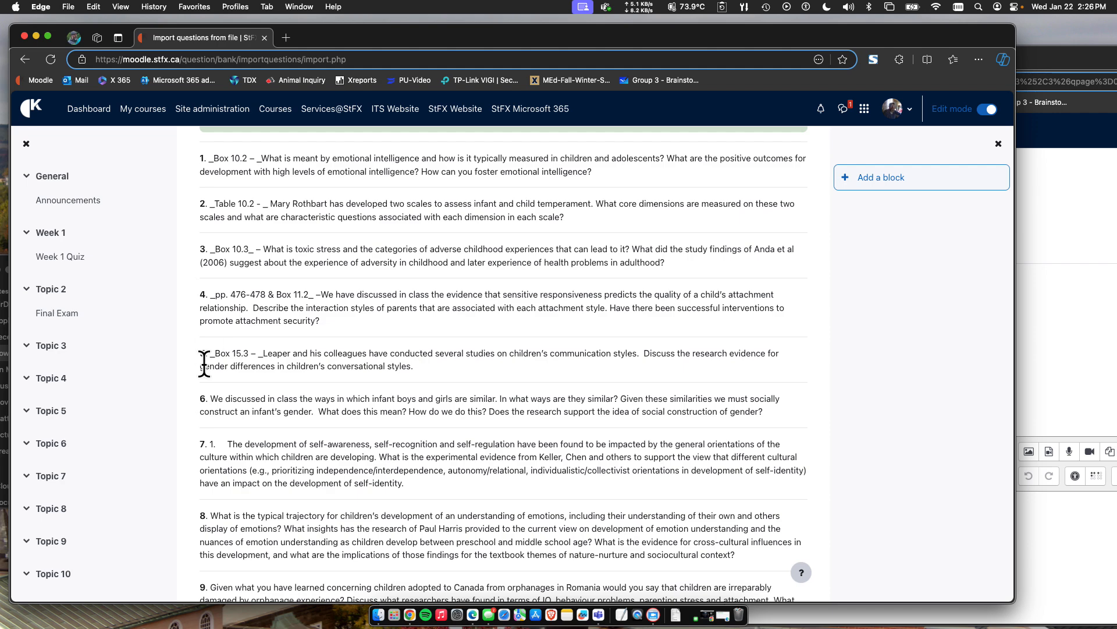
scroll(206, 384, "down", 2)
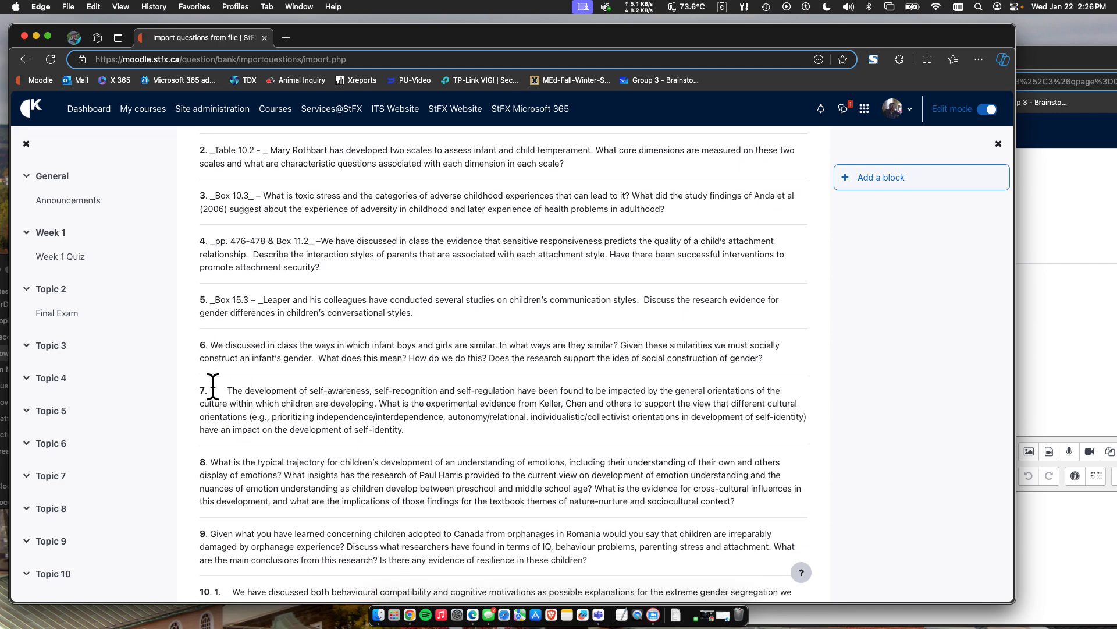
scroll(248, 387, "up", 10)
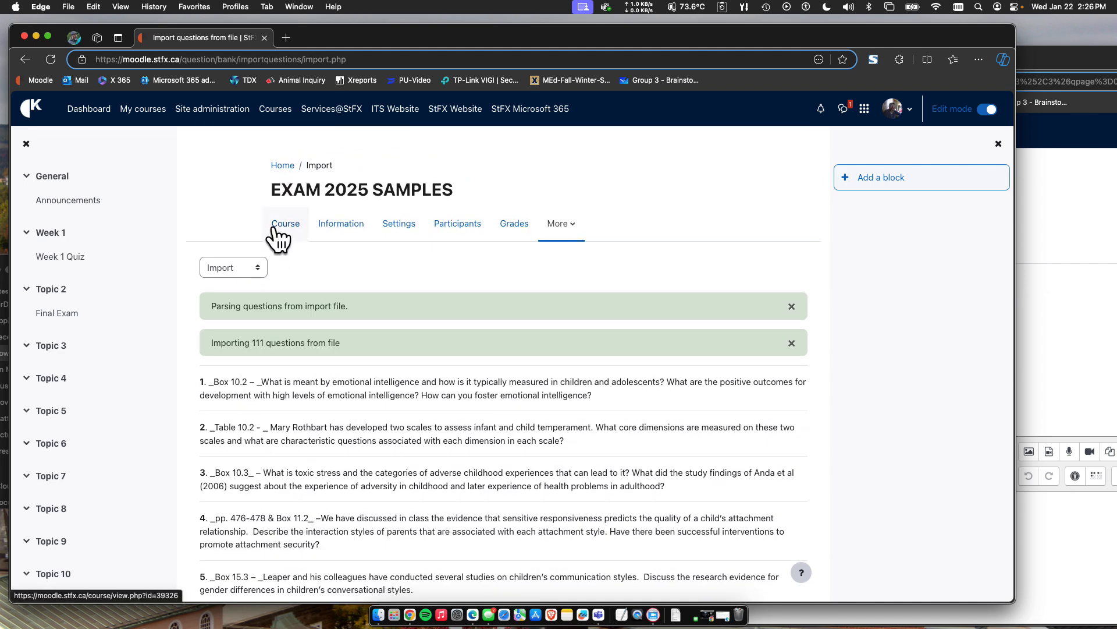
scroll(253, 381, "down", 10)
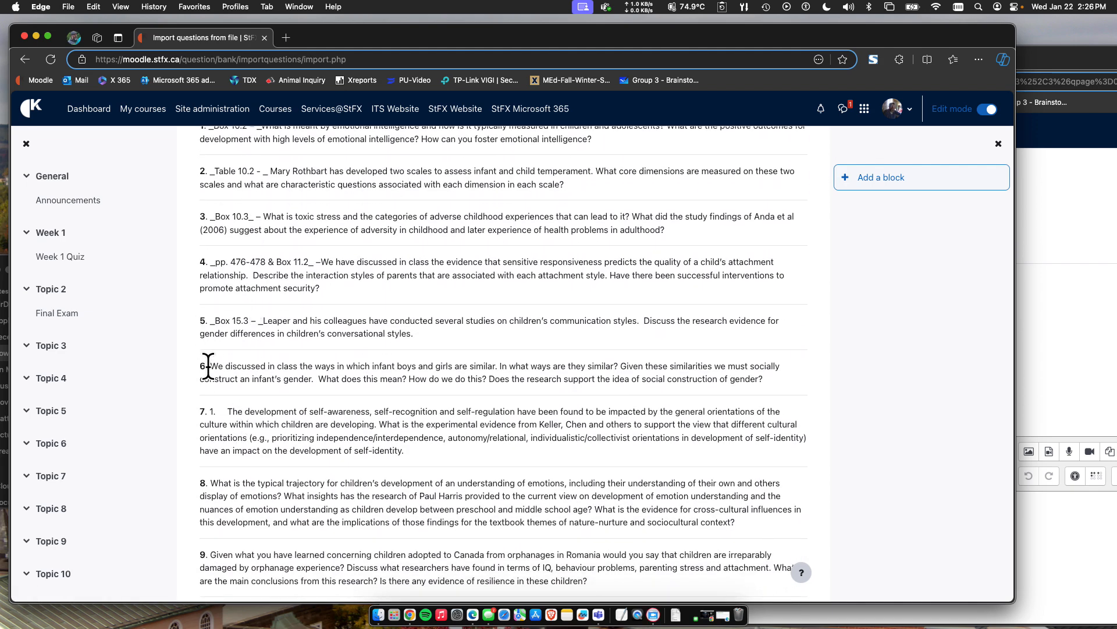
scroll(266, 335, "down", 20)
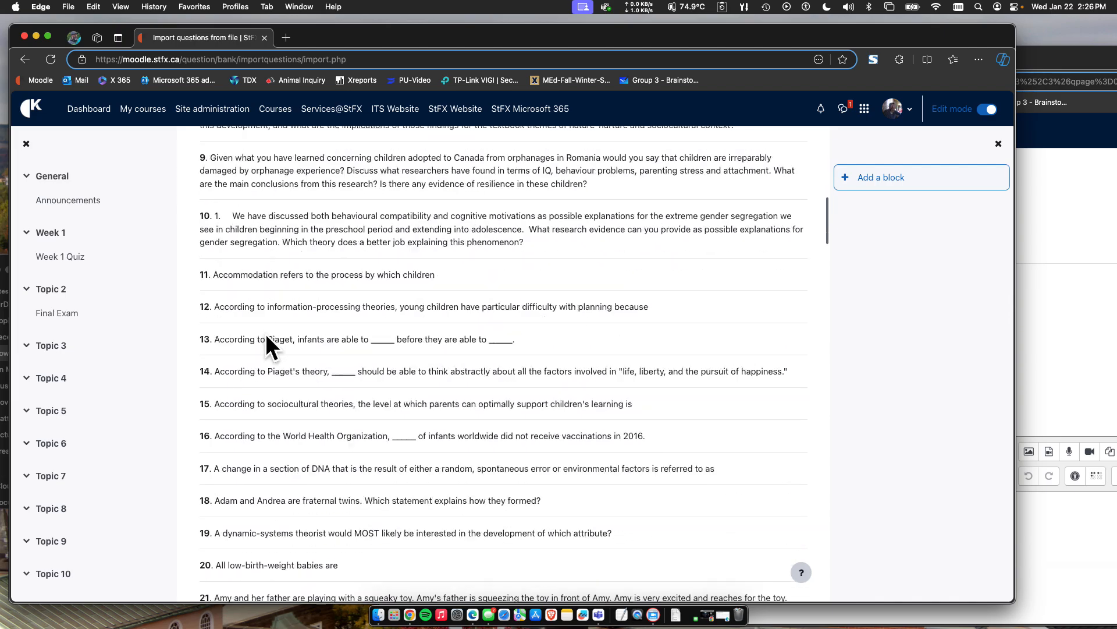
scroll(265, 334, "down", 20)
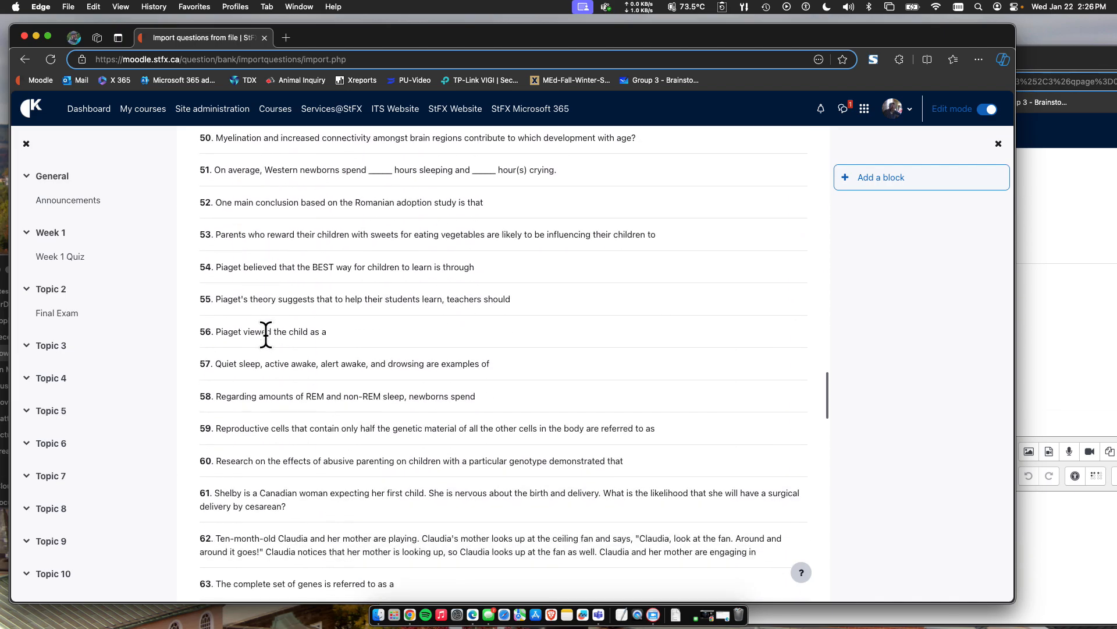
scroll(265, 333, "down", 20)
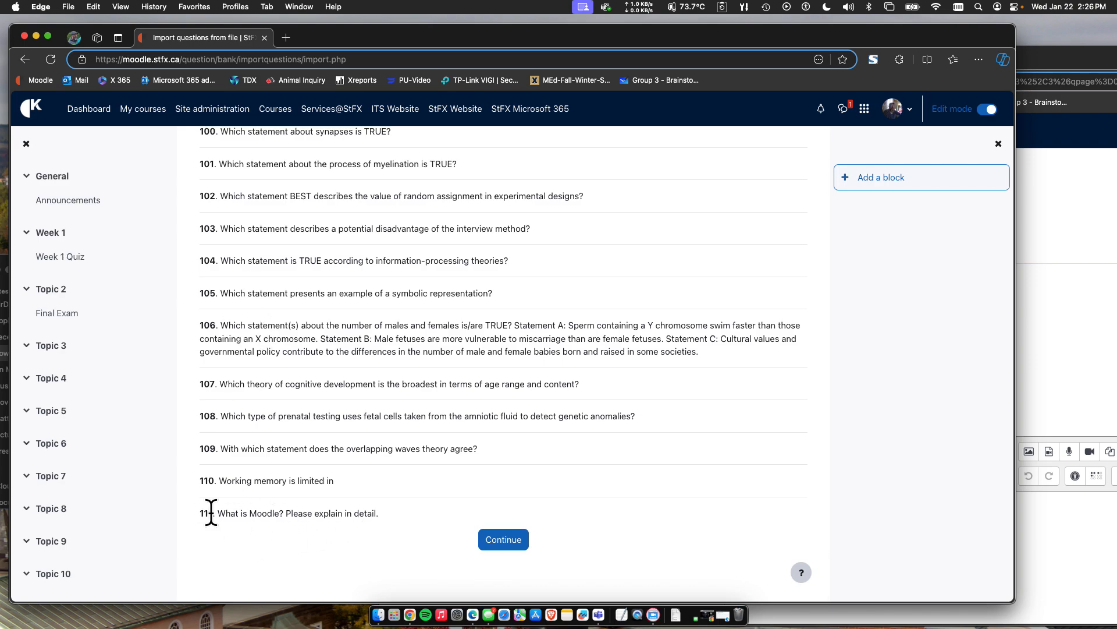
left_click(521, 543)
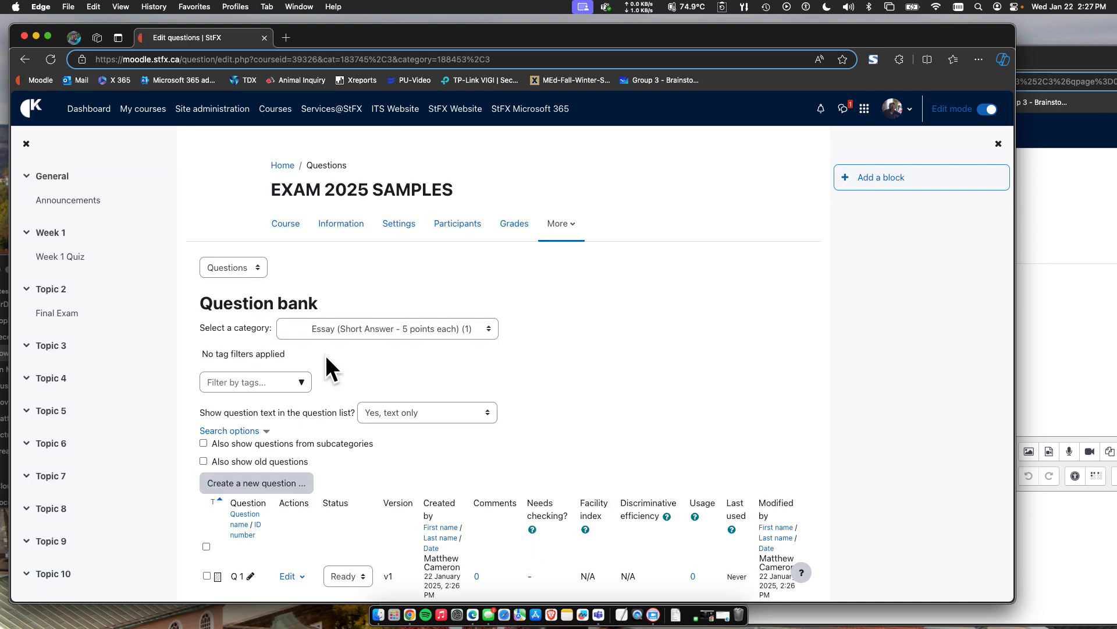
Open the question categories and move Multiple Choice (1 point Each) above Essay (Short Answer - 5 points each) in the imported Final category under $cat1$.
left_click(228, 269)
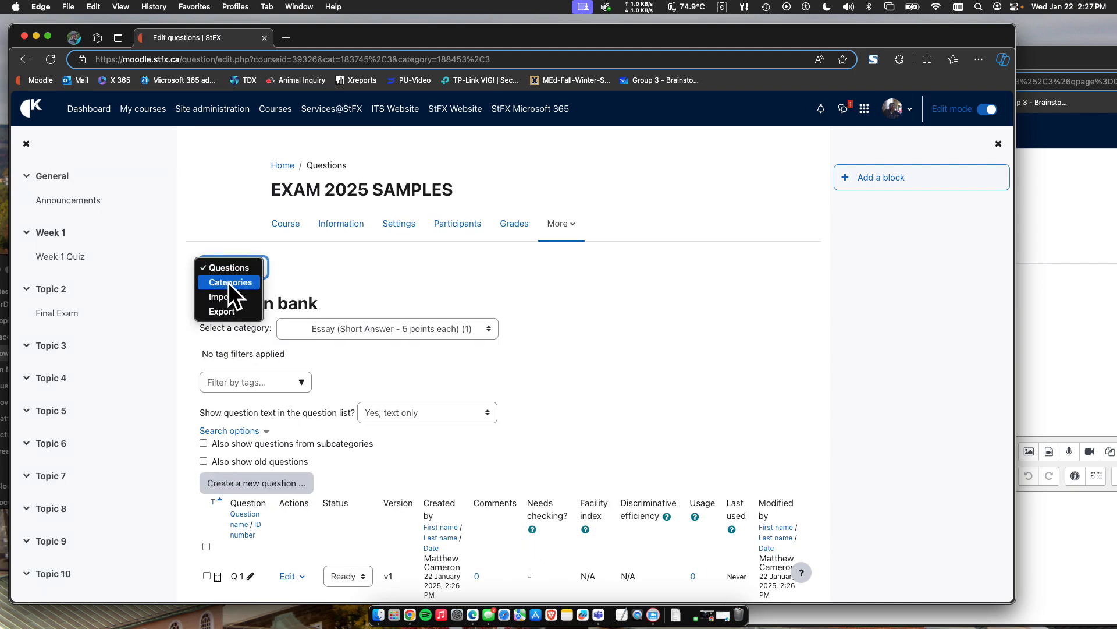
left_click(228, 282)
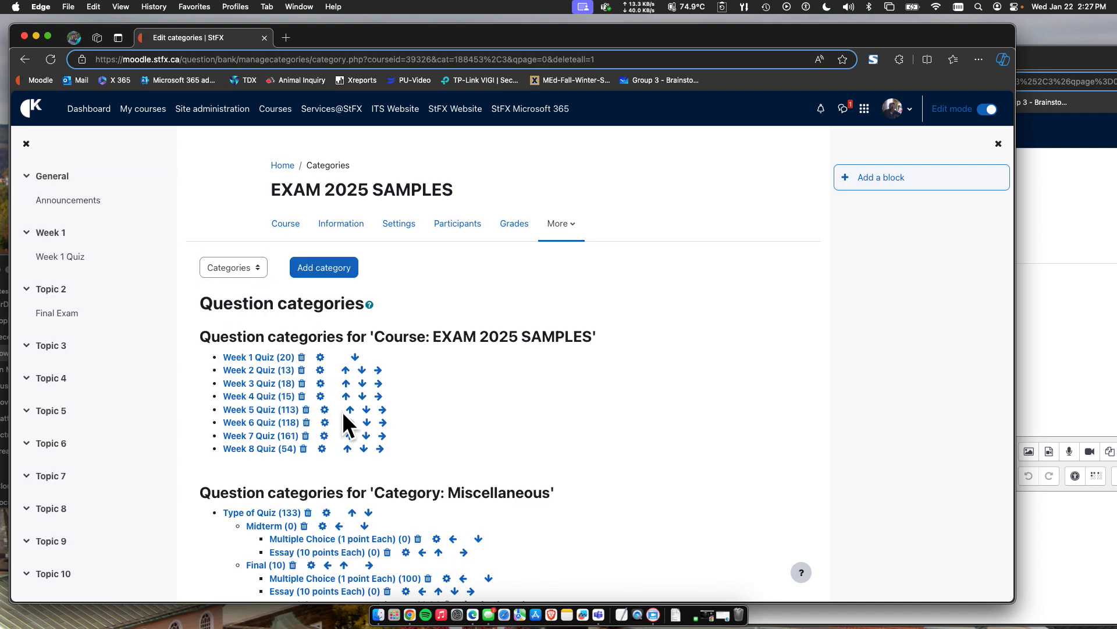
scroll(342, 414, "down", 3)
scroll(342, 410, "down", 2)
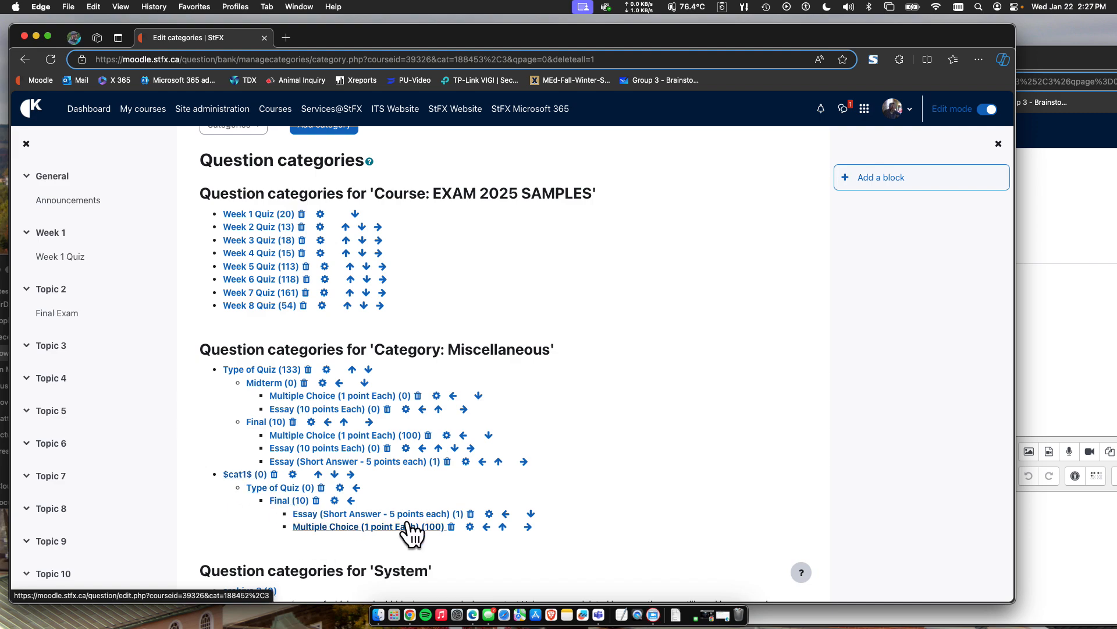
left_click(503, 526)
scroll(505, 524, "down", 3)
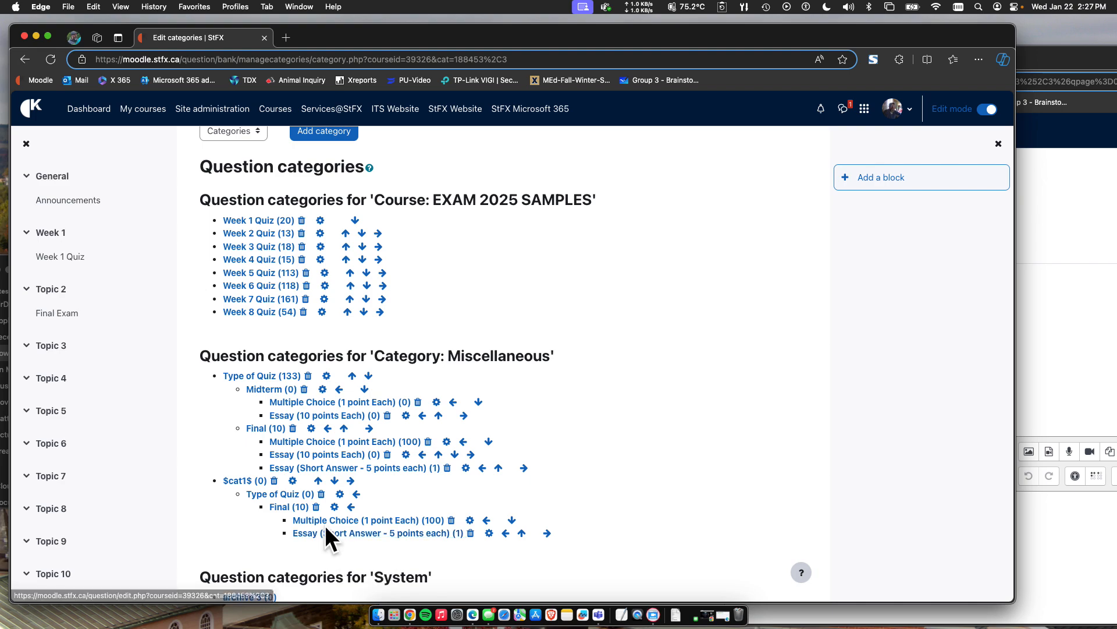
scroll(241, 558, "down", 1)
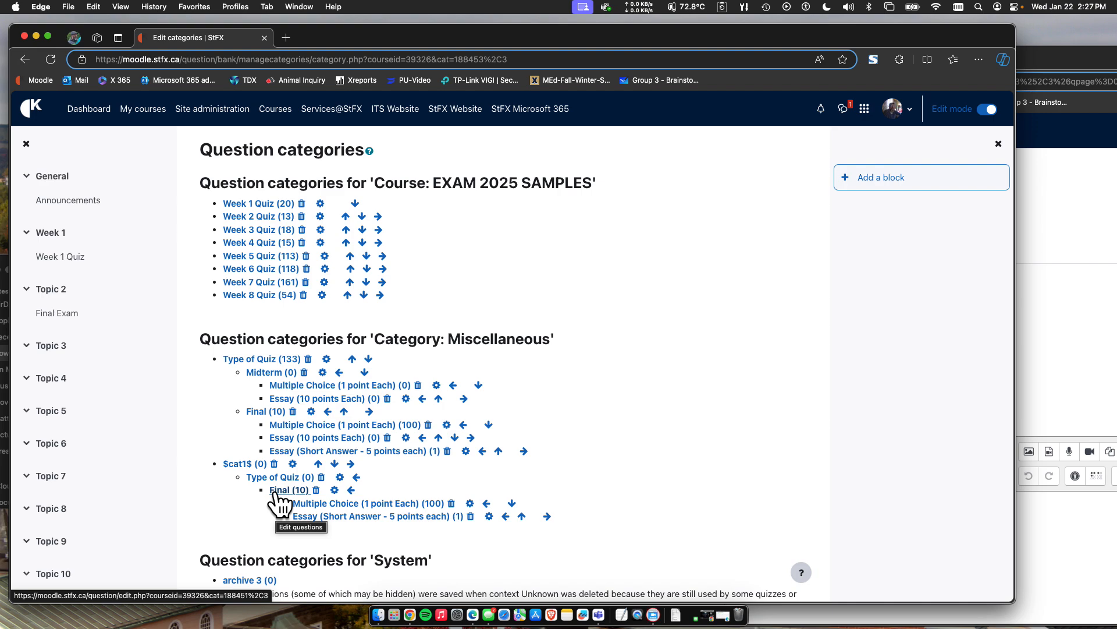
scroll(278, 497, "up", 5)
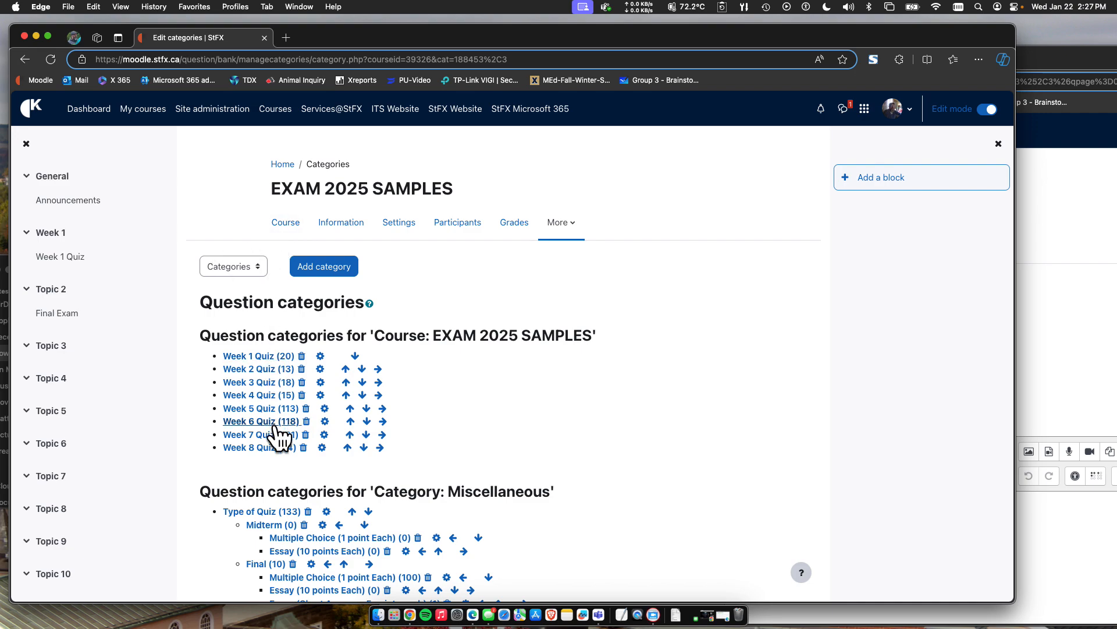
scroll(280, 438, "down", 1)
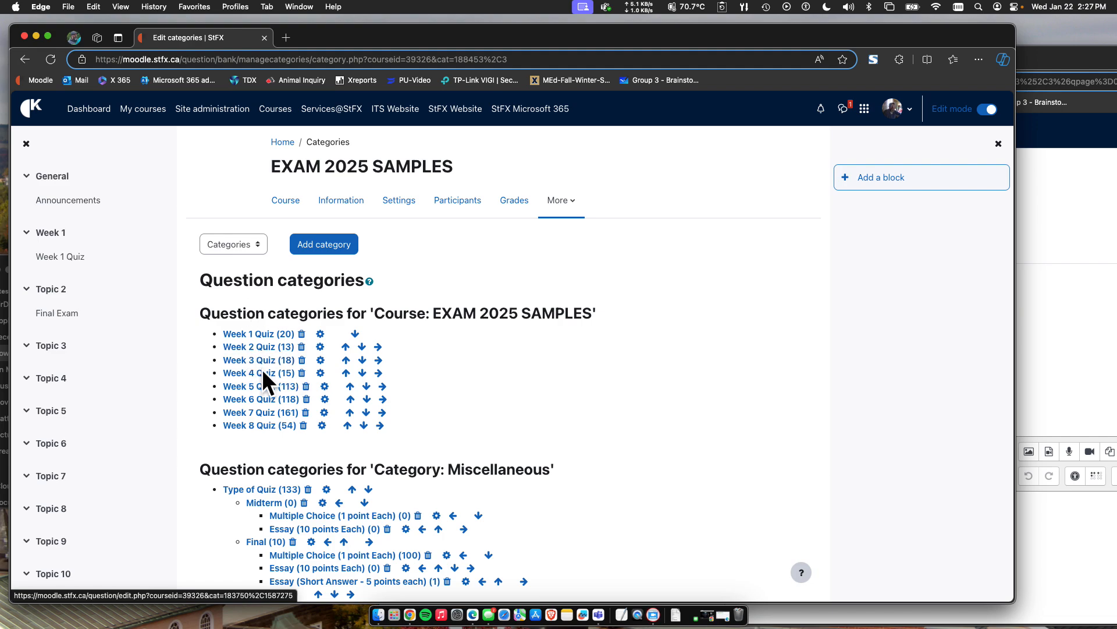
Review the question categories and the course page, and open the course's question bank.
scroll(265, 384, "down", 5)
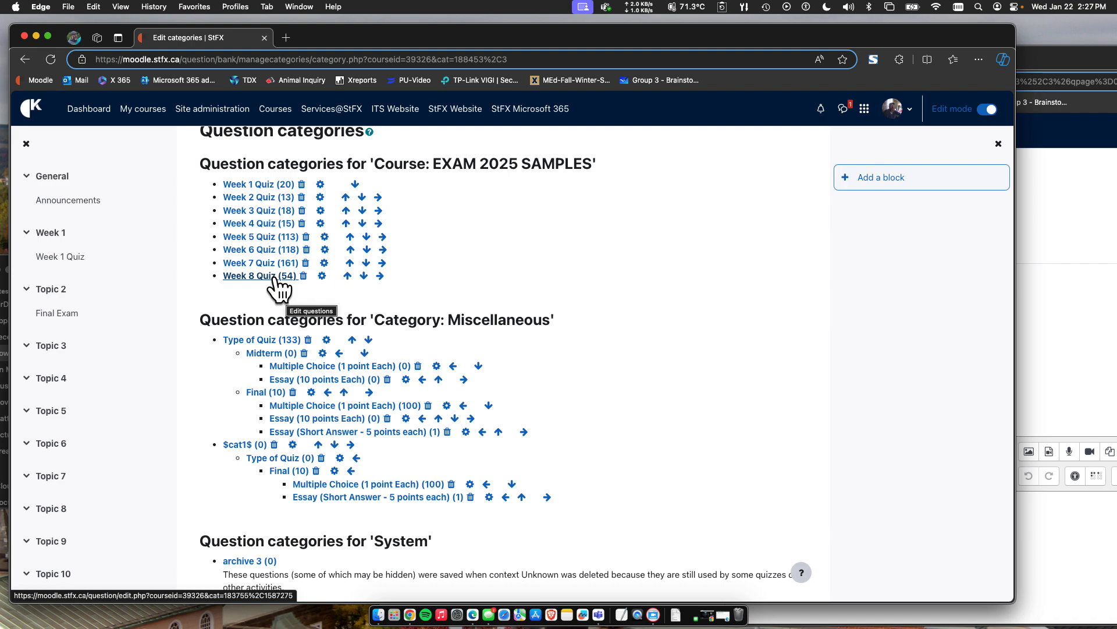
scroll(279, 289, "up", 5)
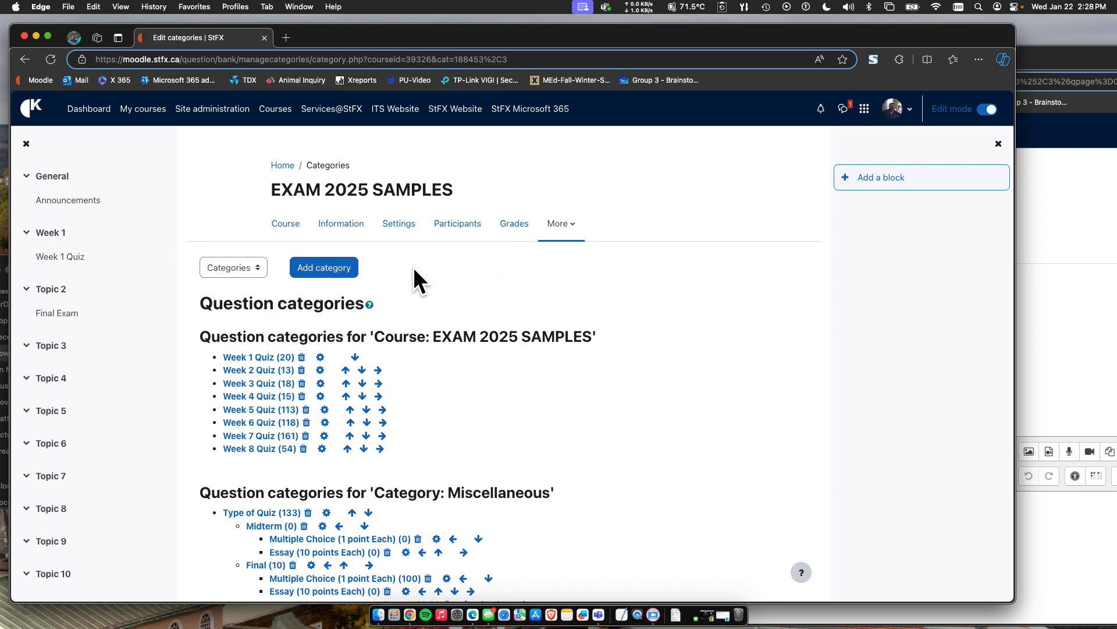
left_click(279, 228)
scroll(252, 403, "down", 1)
scroll(253, 403, "down", 2)
scroll(342, 439, "up", 3)
left_click(571, 202)
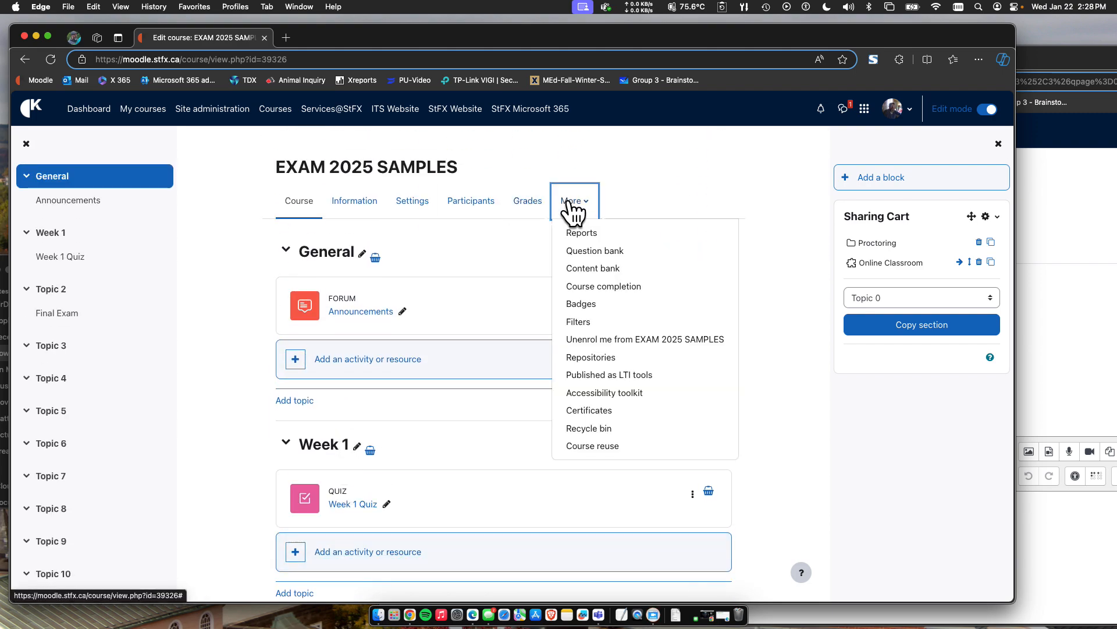
left_click(582, 246)
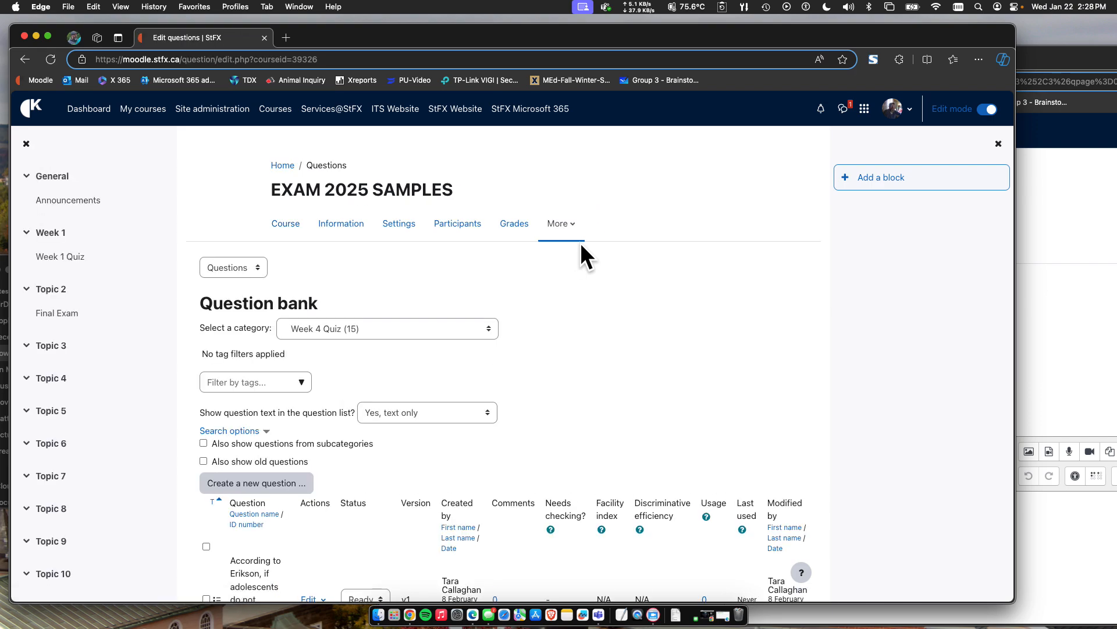
Add a quiz named new to Topic 2 of the course and save it.
left_click(286, 224)
scroll(381, 430, "down", 3)
scroll(381, 436, "down", 3)
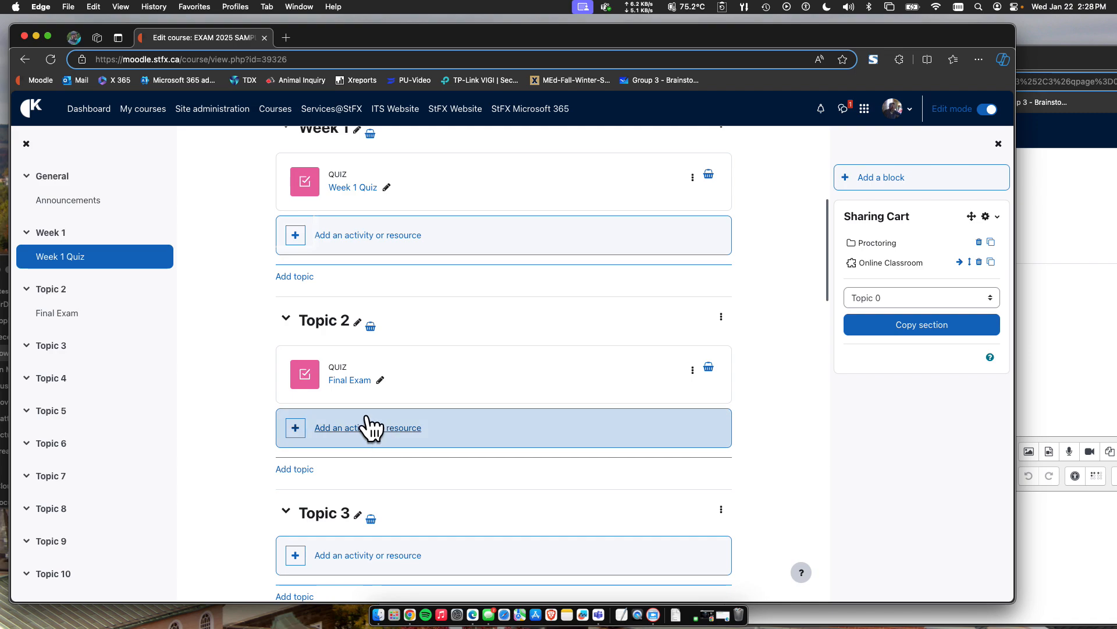
left_click(374, 444)
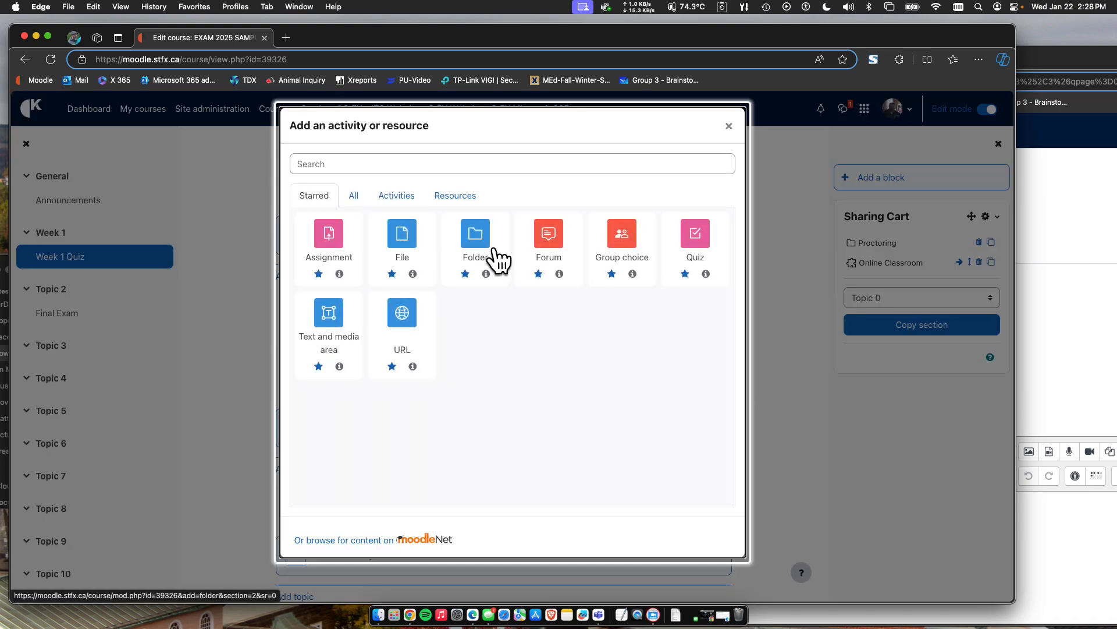
left_click(680, 247)
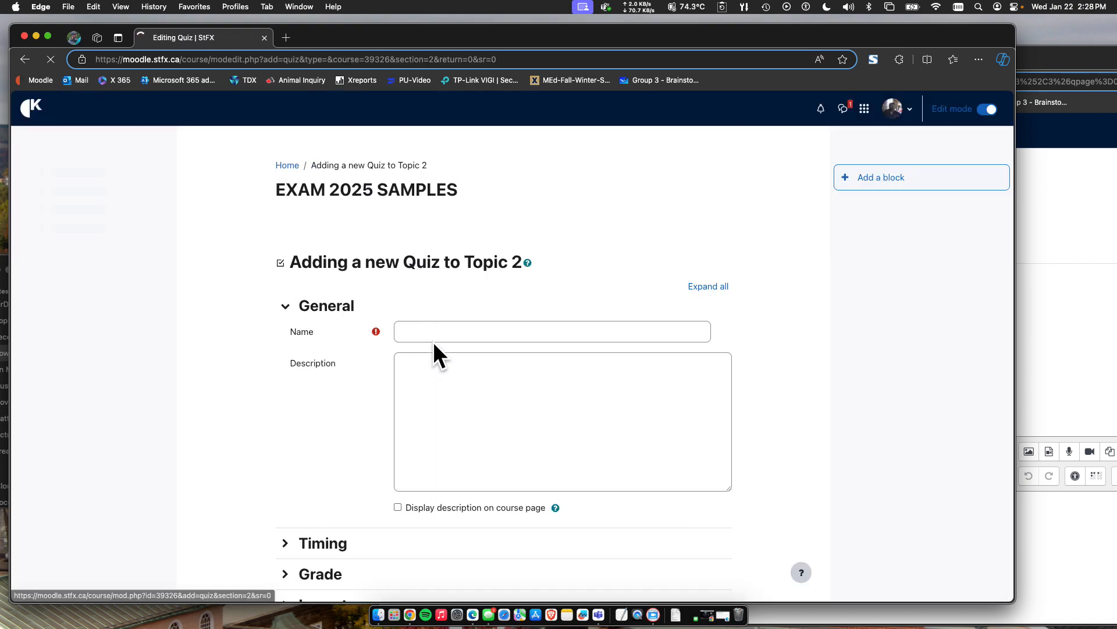
left_click(436, 333)
type("test")
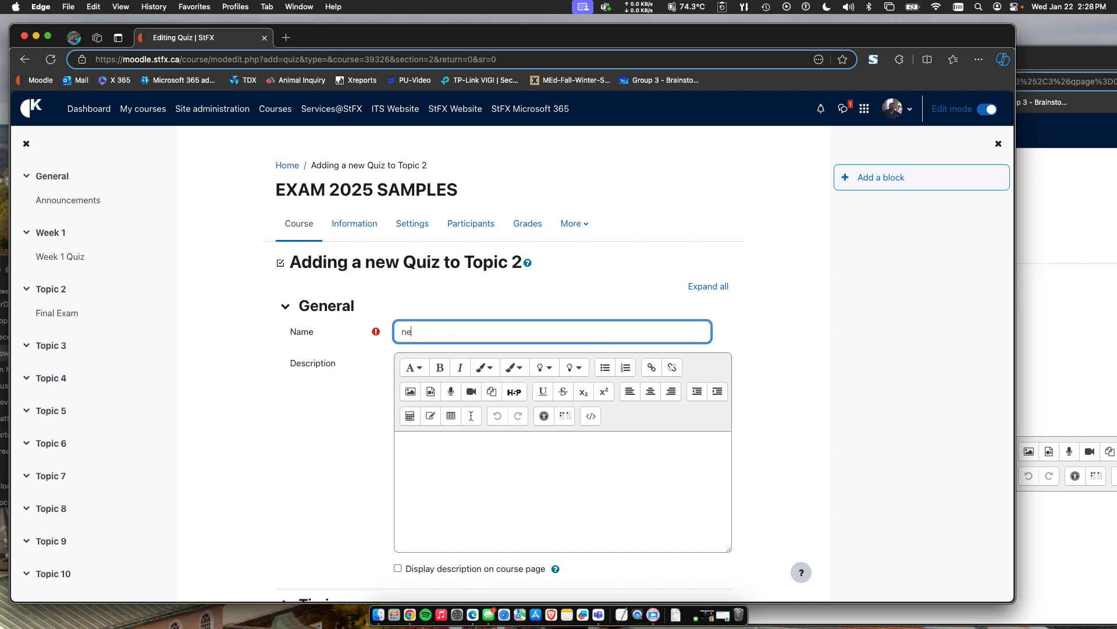
scroll(379, 434, "down", 6)
scroll(402, 515, "down", 3)
left_click(410, 519)
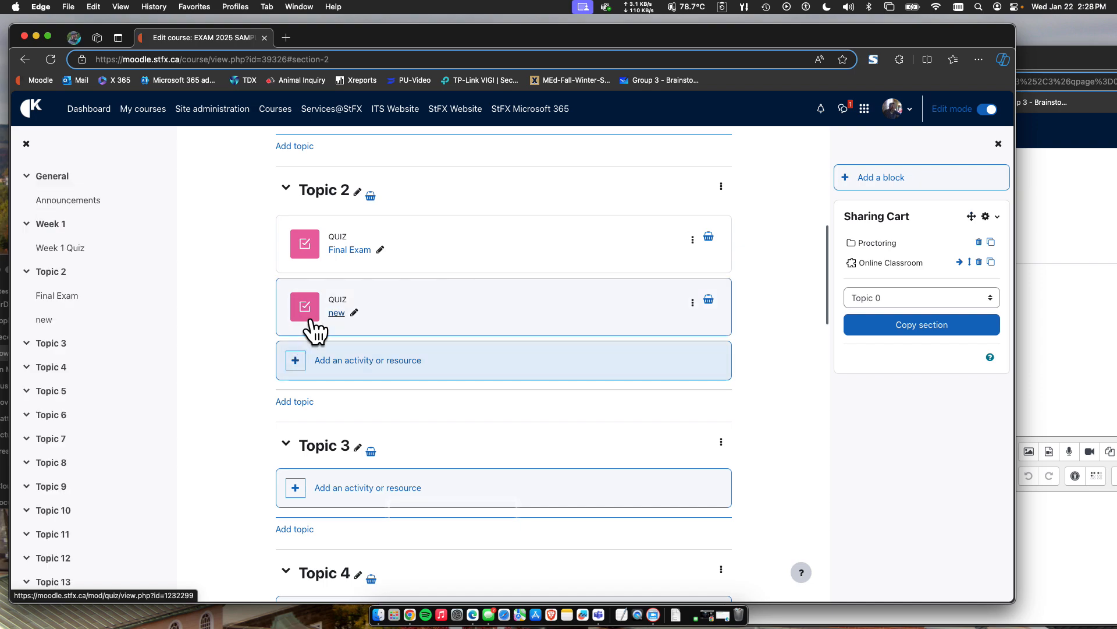
Add 6 random questions from the Week 2 Quiz category to the quiz new.
left_click(338, 314)
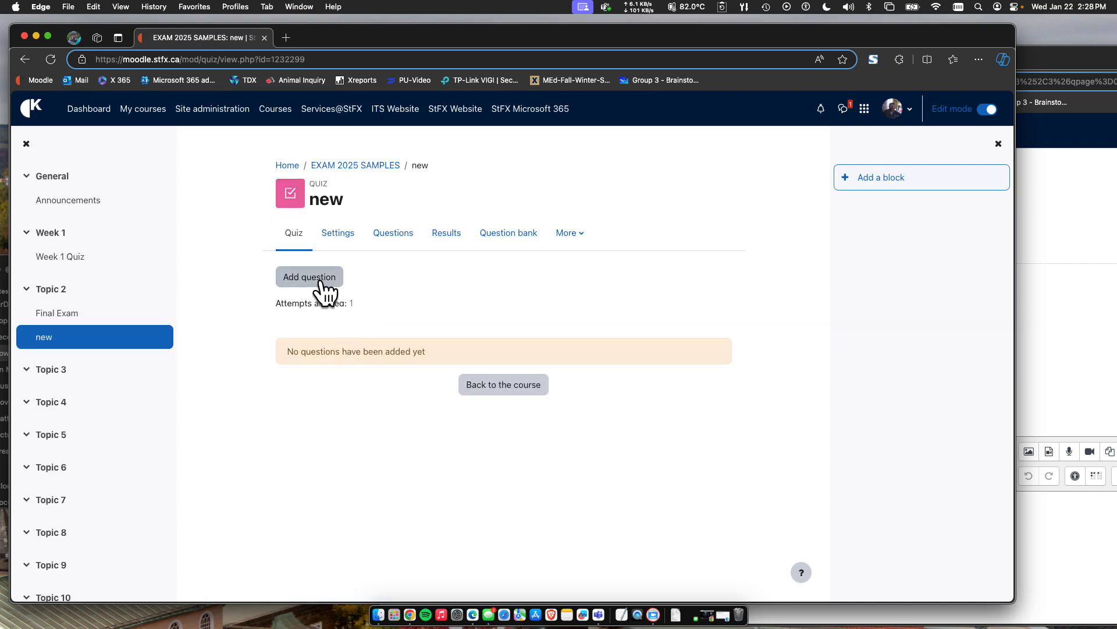
left_click(320, 283)
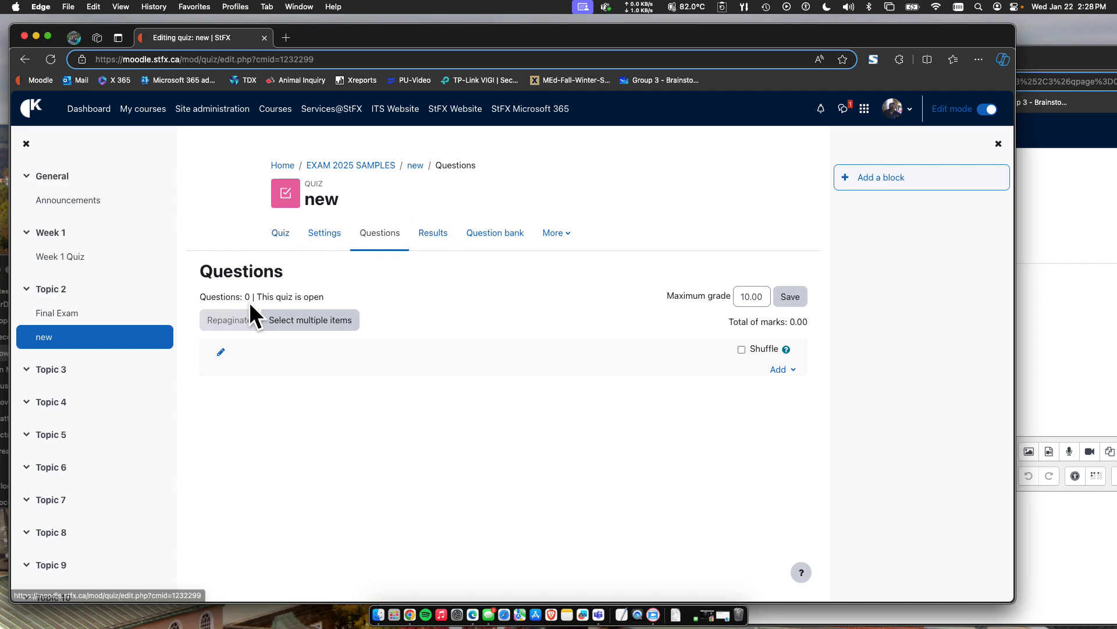
left_click(780, 369)
left_click(717, 426)
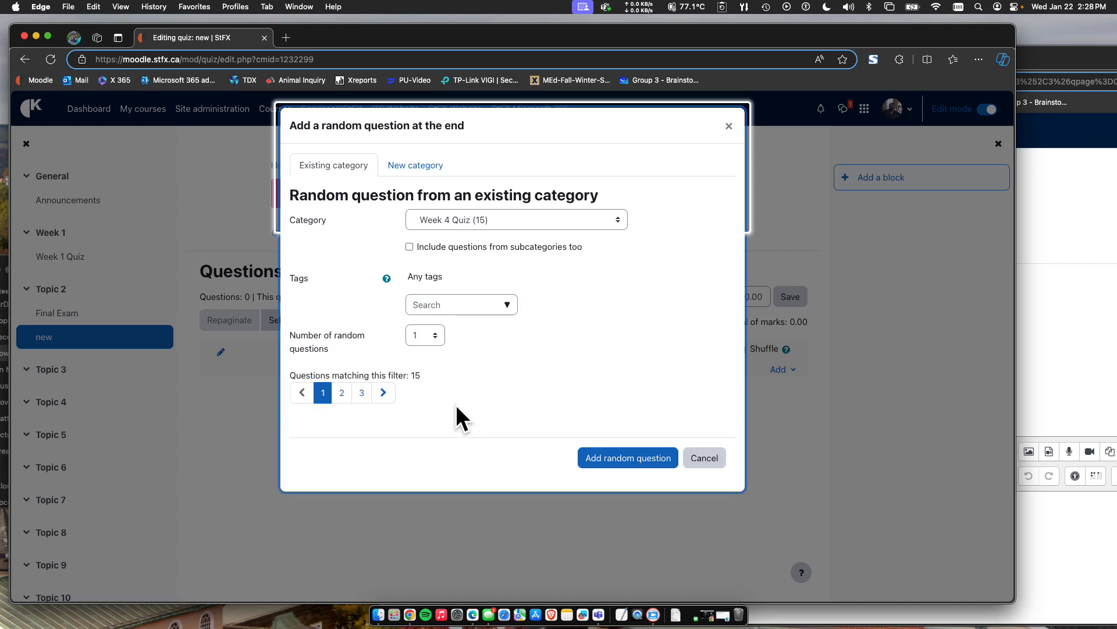
left_click(476, 222)
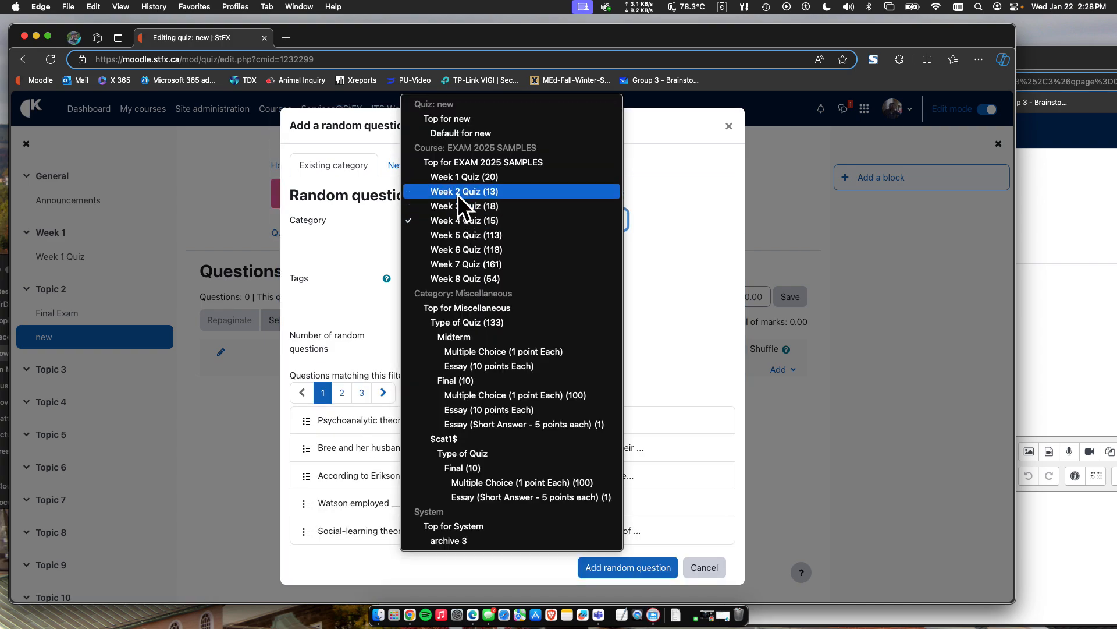
left_click(457, 192)
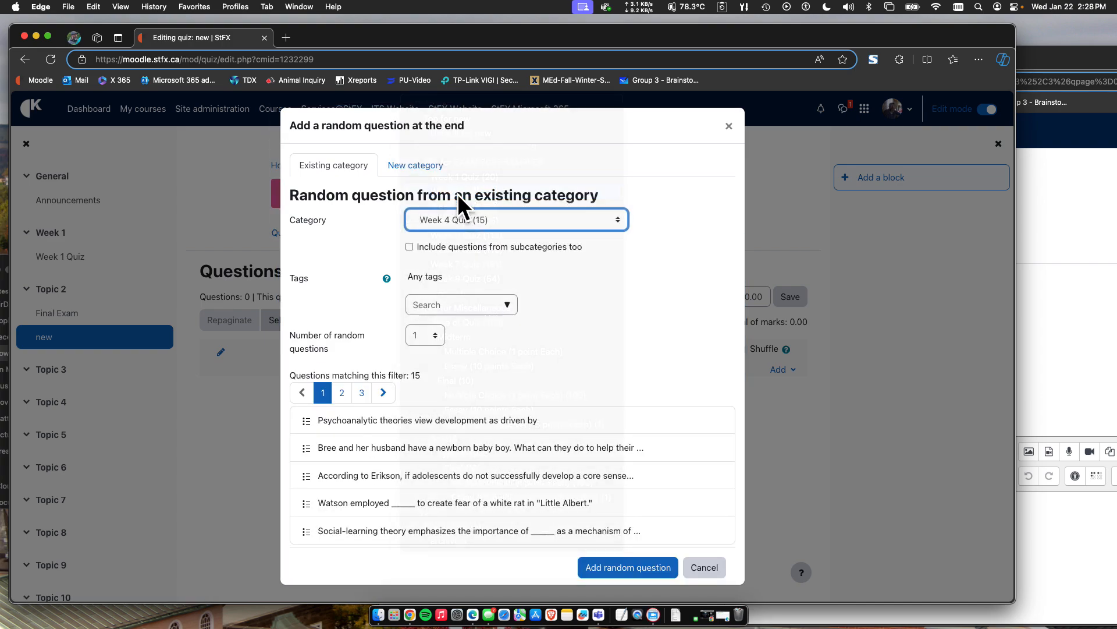
left_click(432, 336)
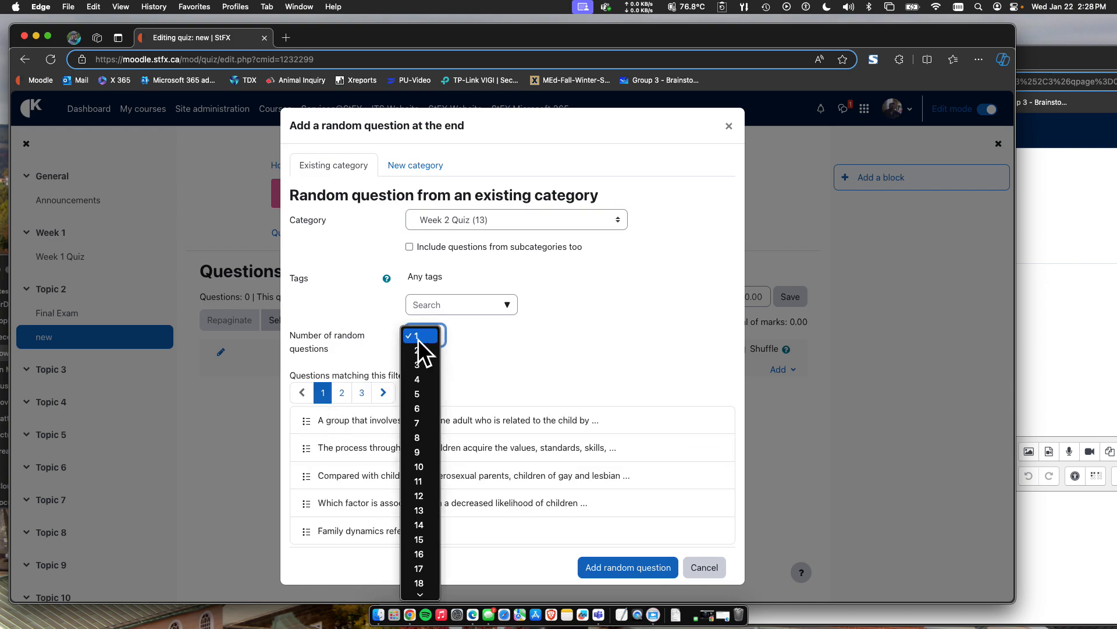
left_click(418, 409)
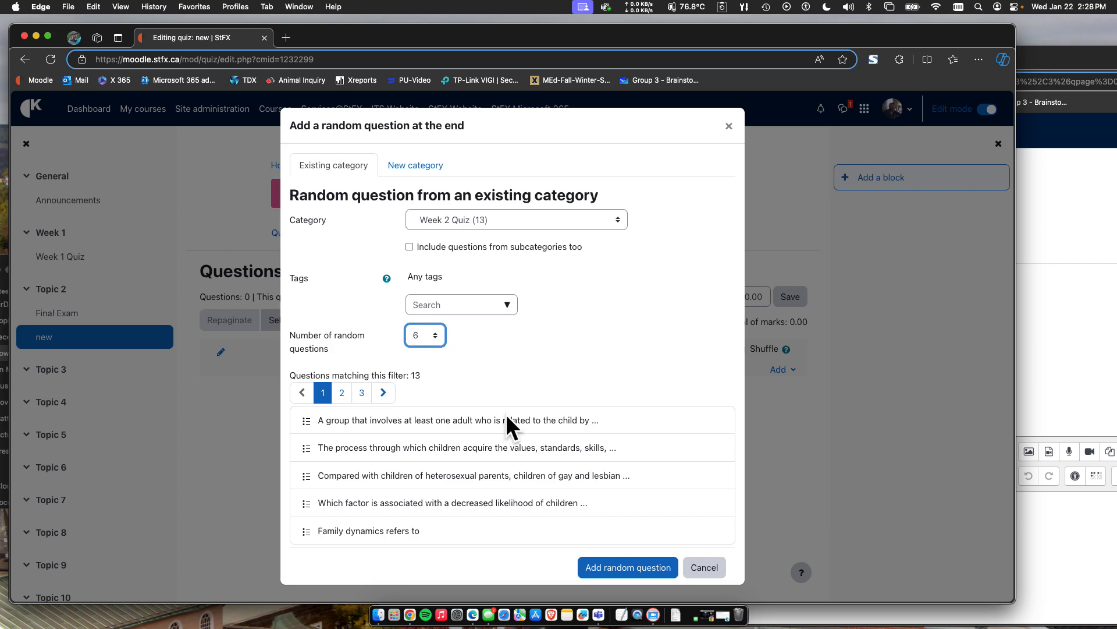
left_click(629, 567)
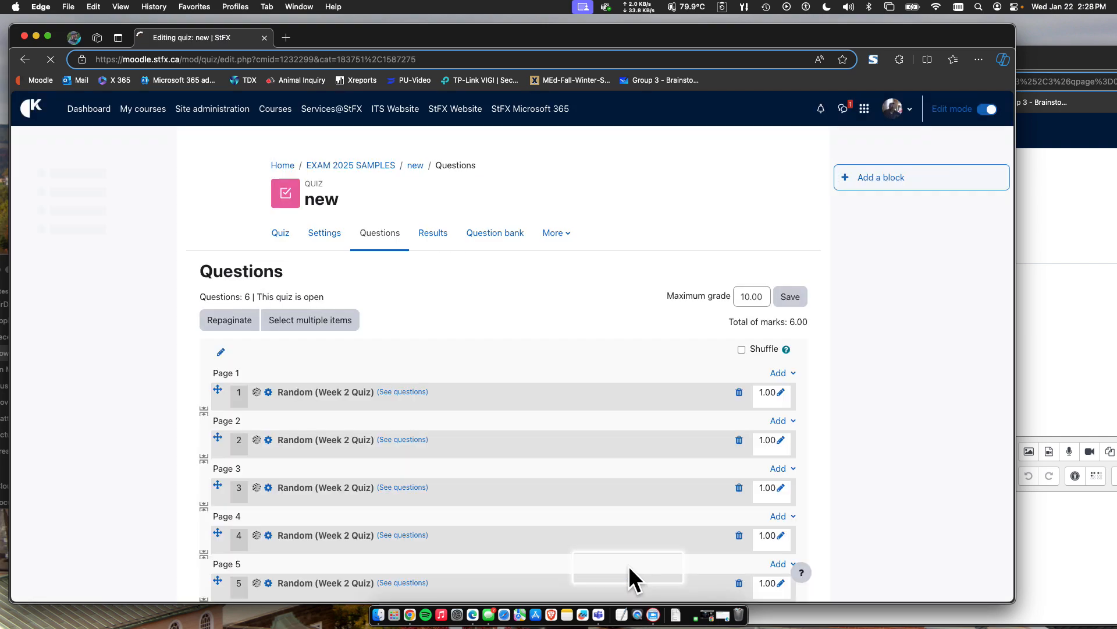
Preview the quiz, check questions 6 and 1, start a new preview, and return to the course page.
left_click(280, 234)
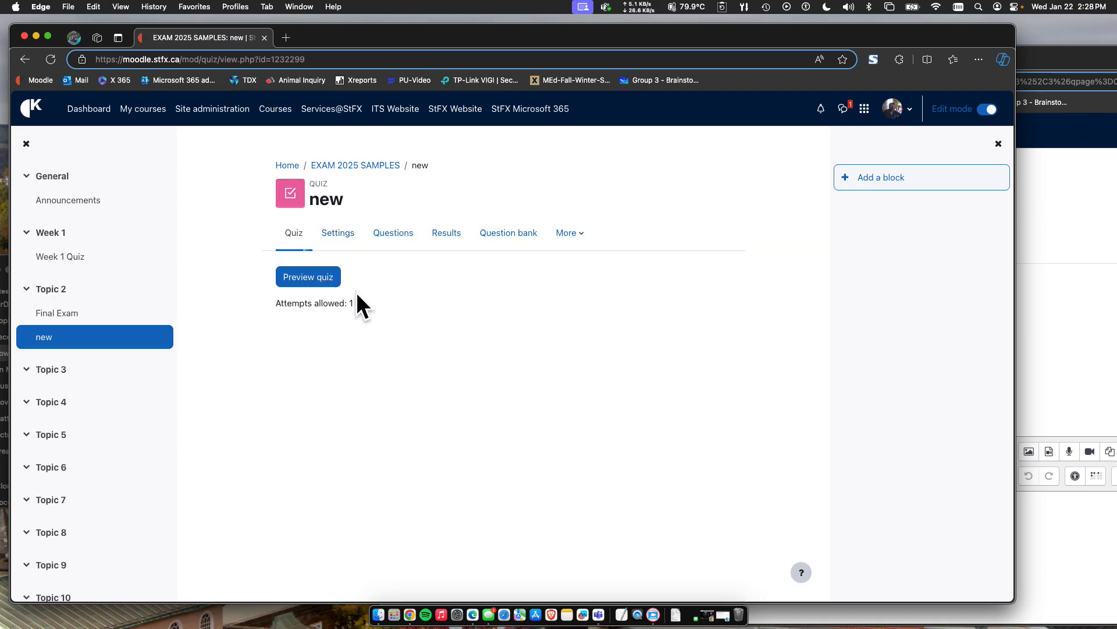
left_click(310, 278)
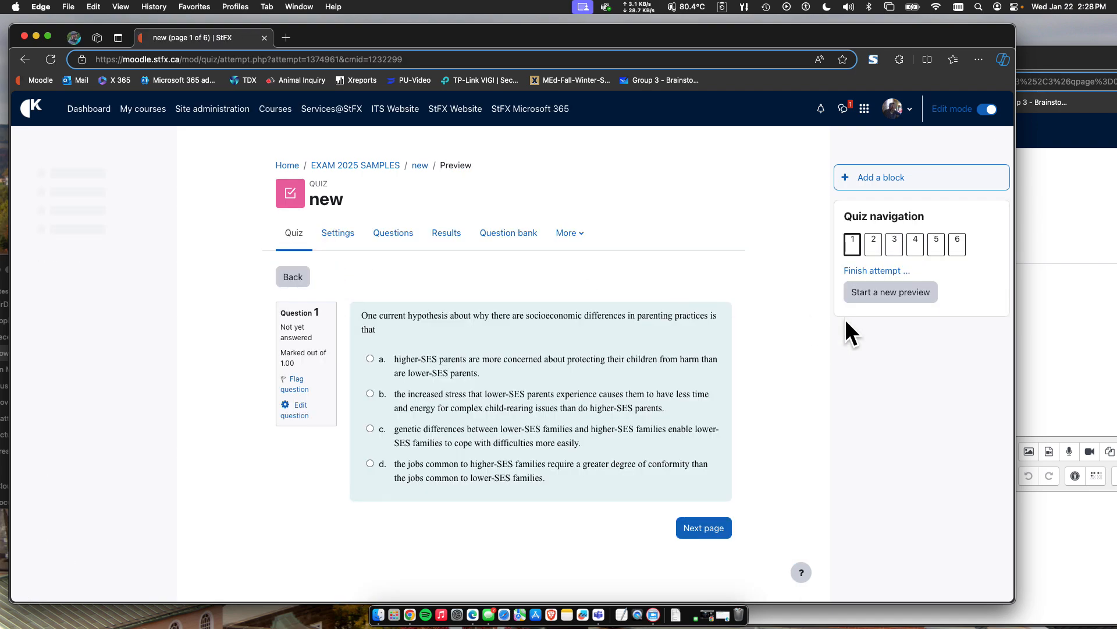
left_click(958, 245)
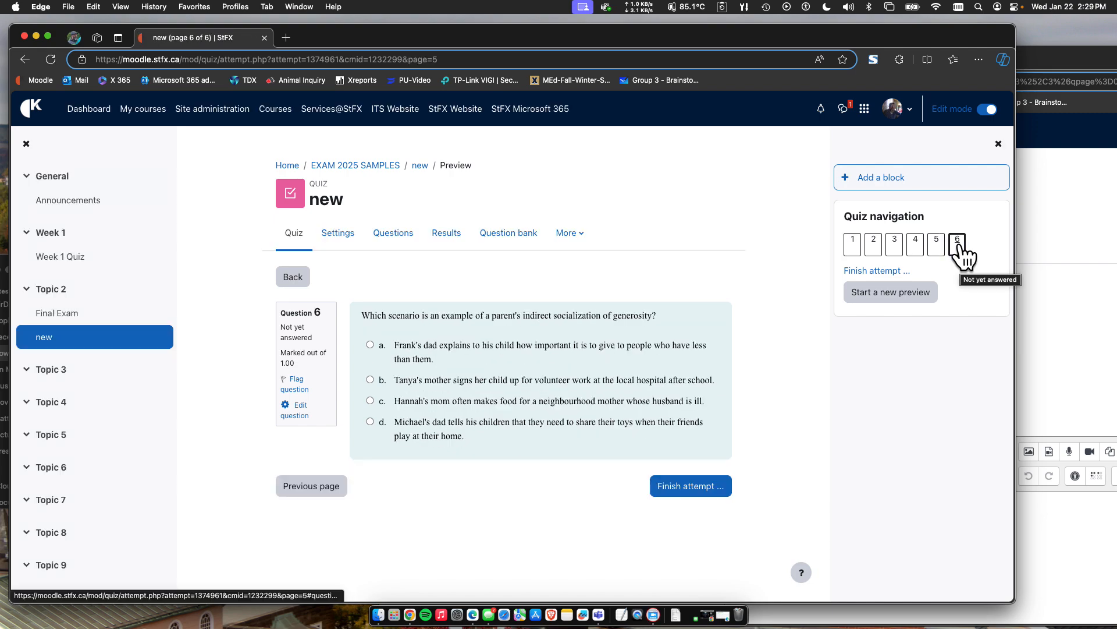
left_click(855, 243)
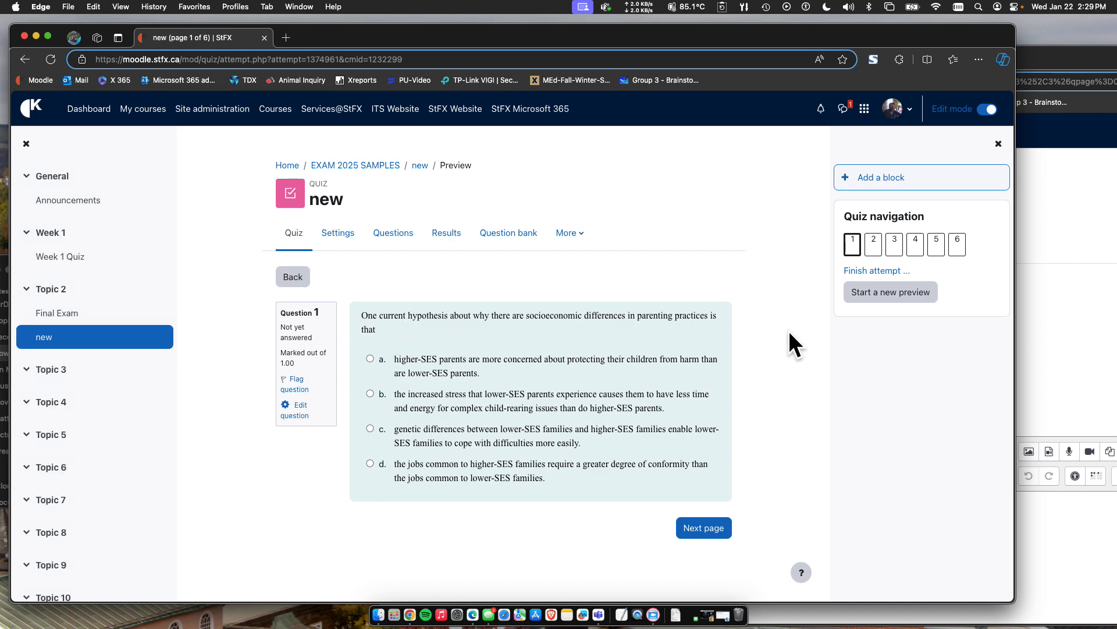
left_click(874, 297)
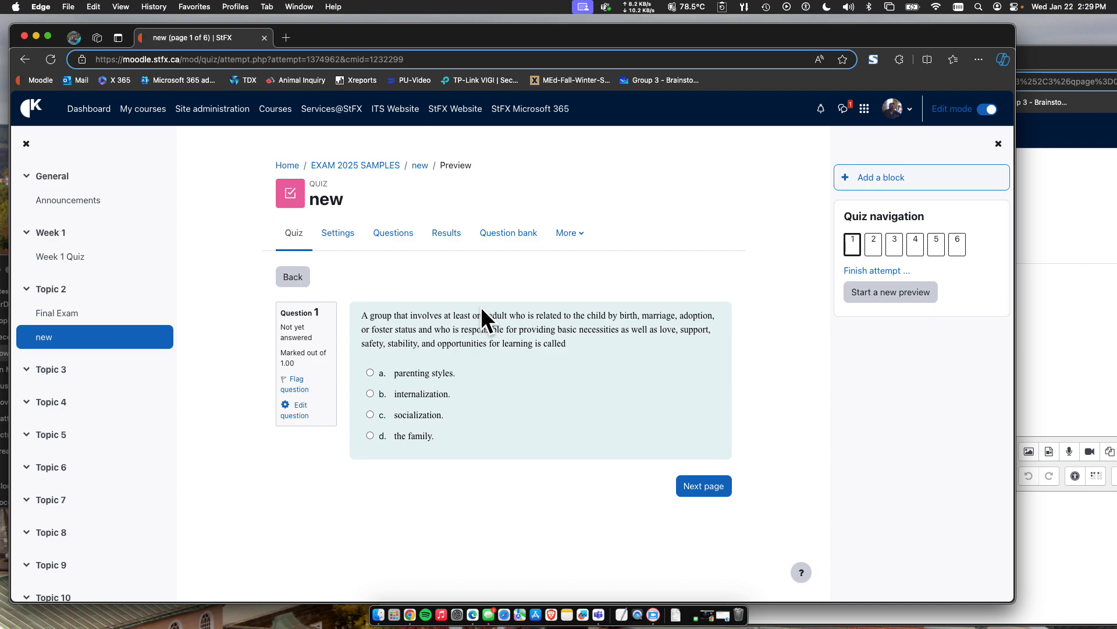
left_click(360, 165)
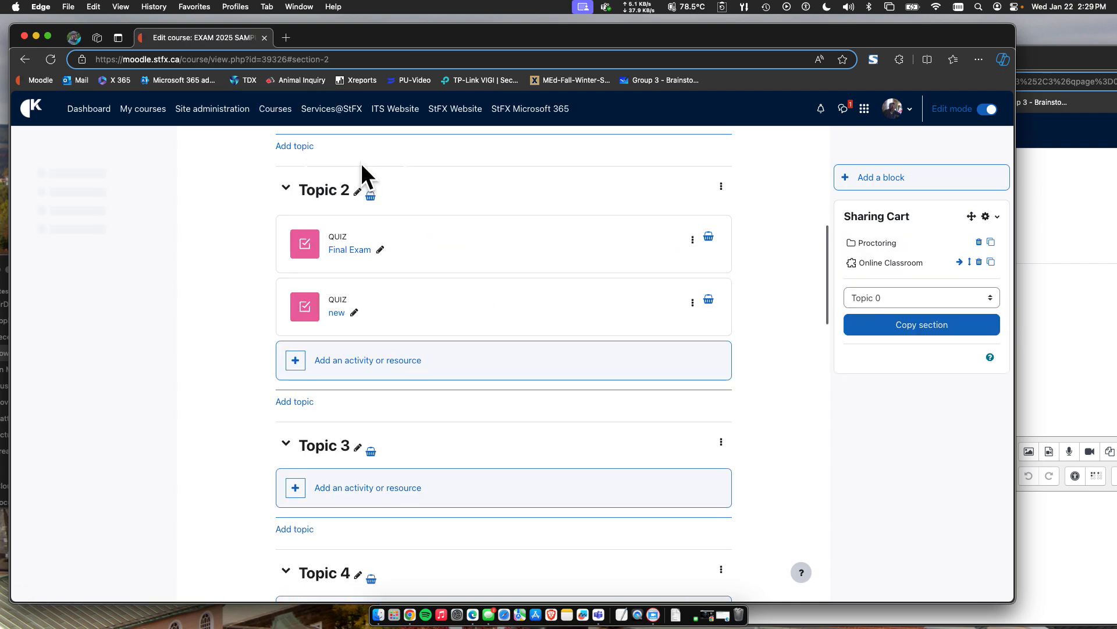
scroll(502, 231, "up", 10)
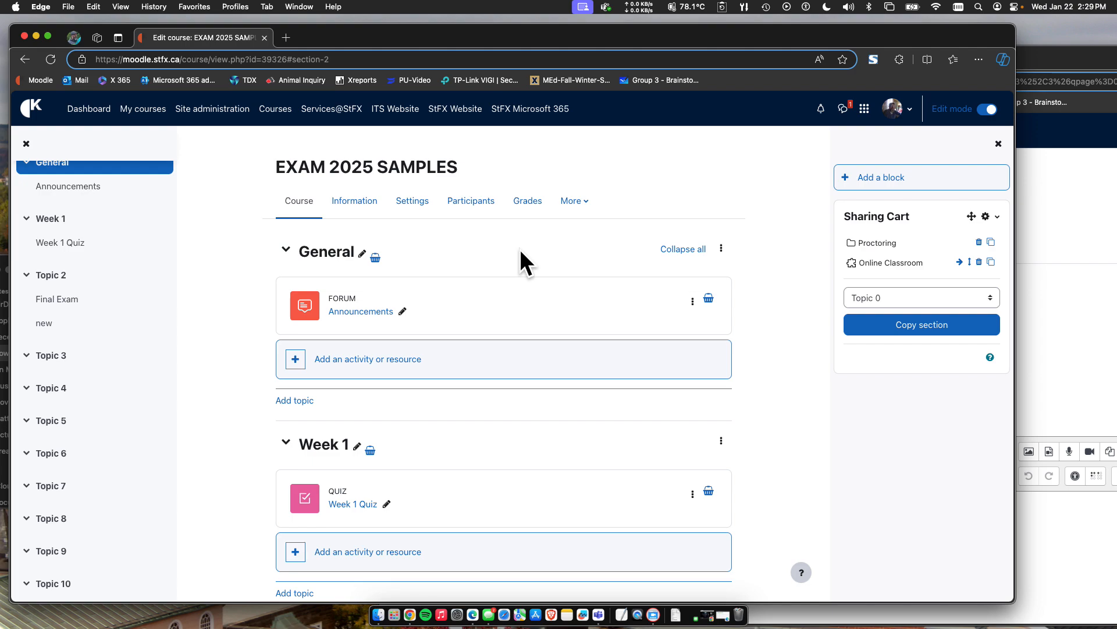
left_click(745, 7)
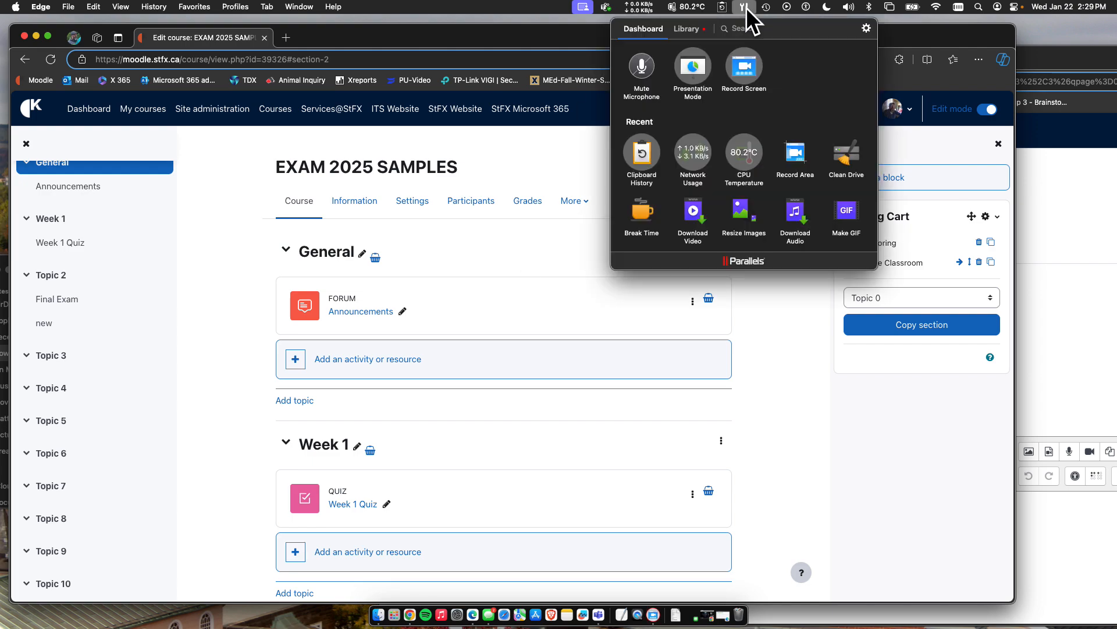